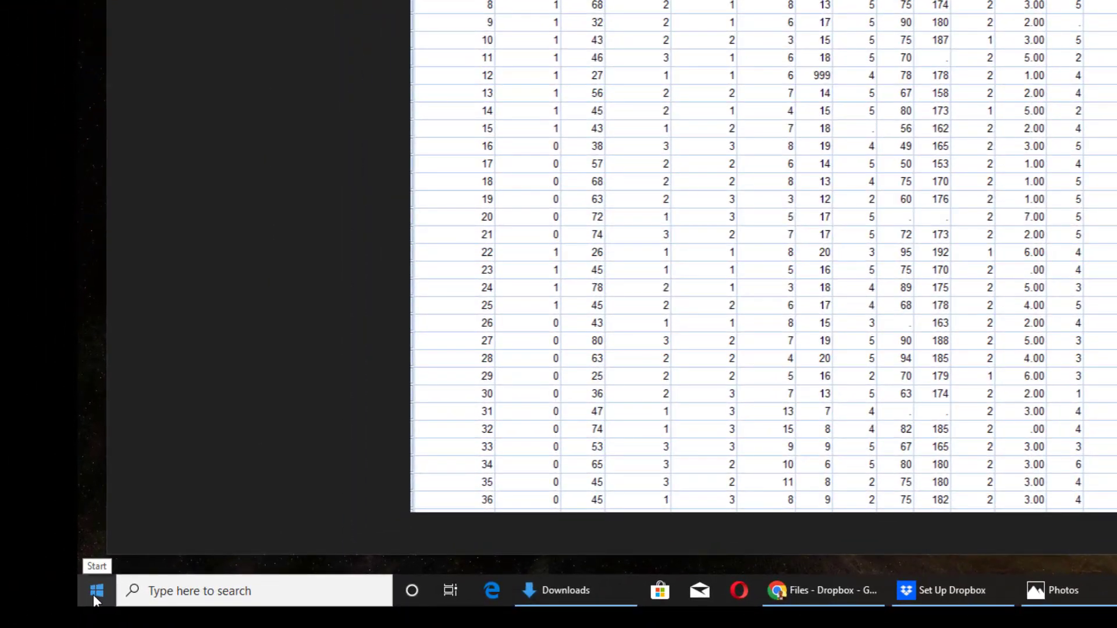
Launch IBM SPSS Statistics 23 and dismiss its startup dialog with the option not to show it in the future enabled.
click(14, 617)
text(spss)
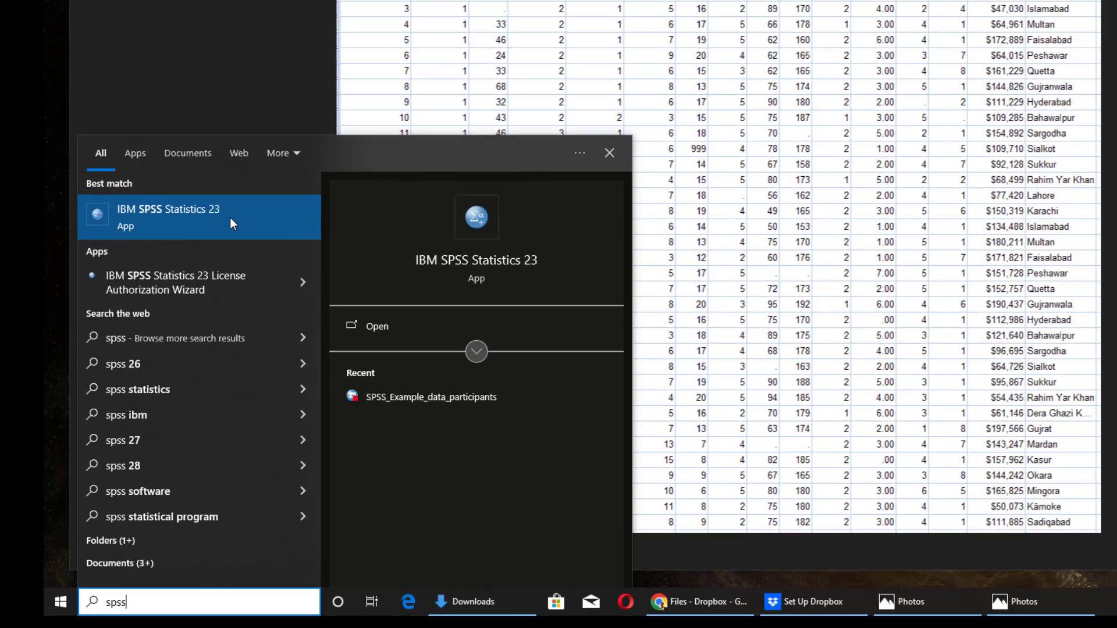
click(291, 152)
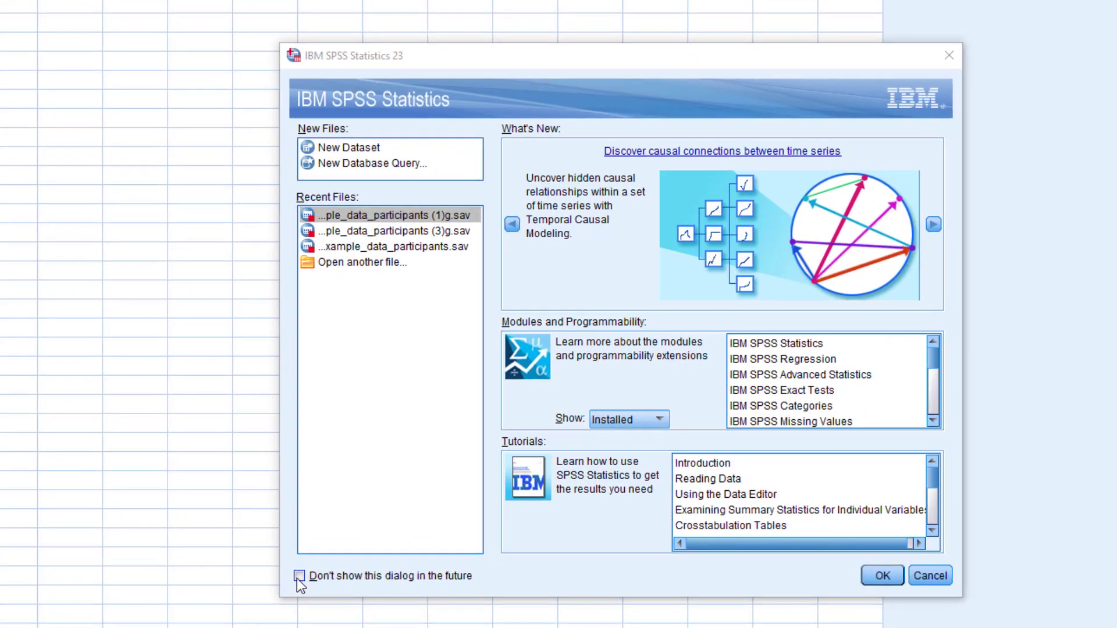
click(298, 576)
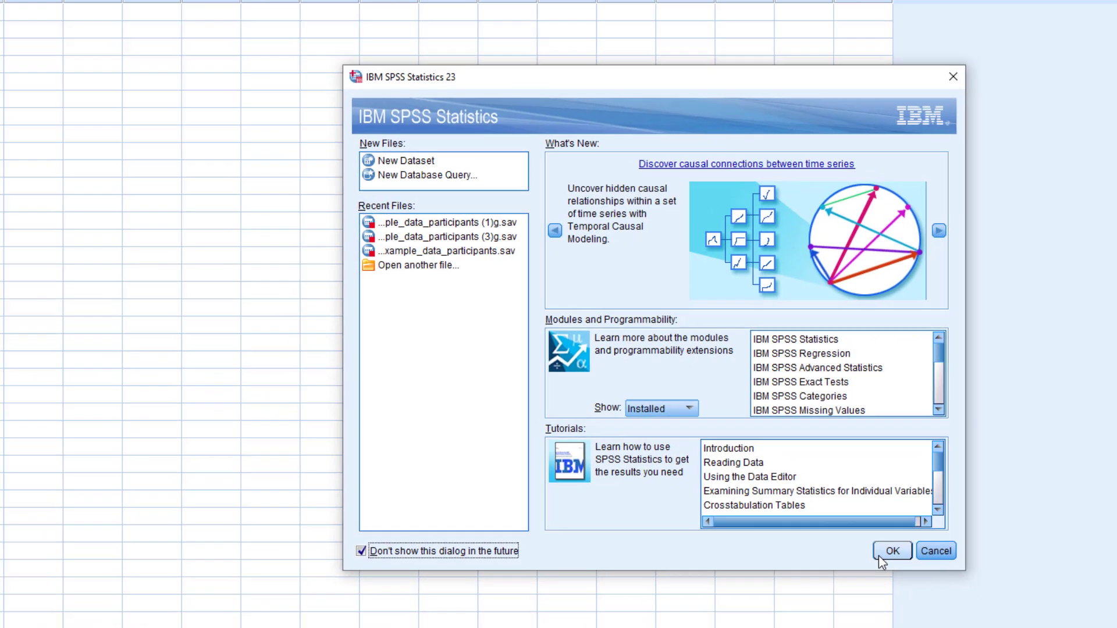
click(883, 575)
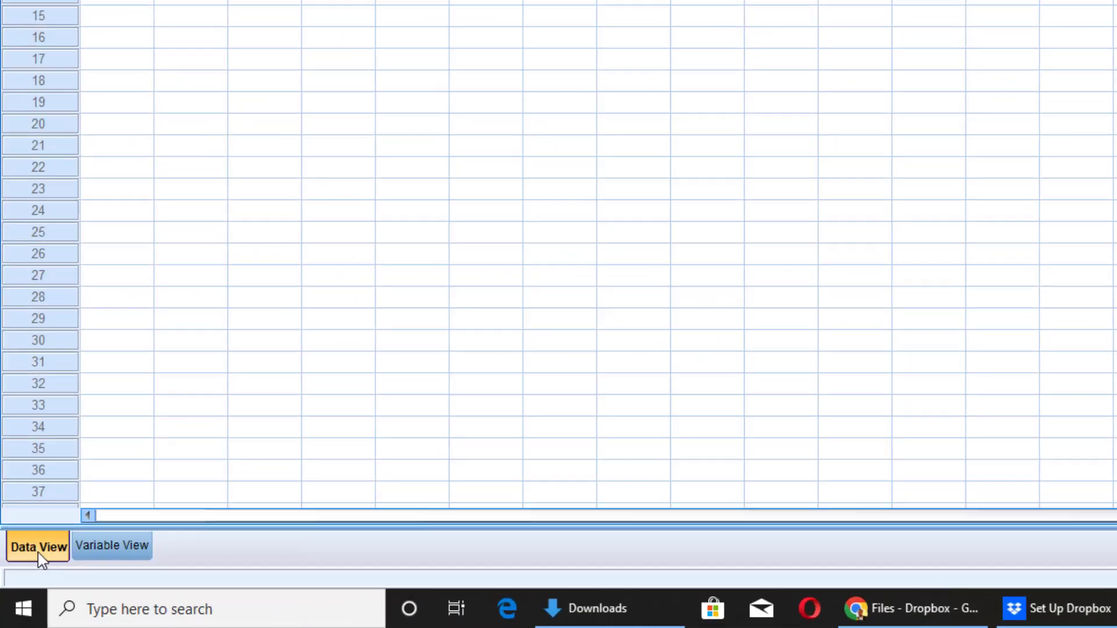
Compare Data View and Variable View of the empty dataset, examining the data columns and the variable attribute columns.
click(38, 557)
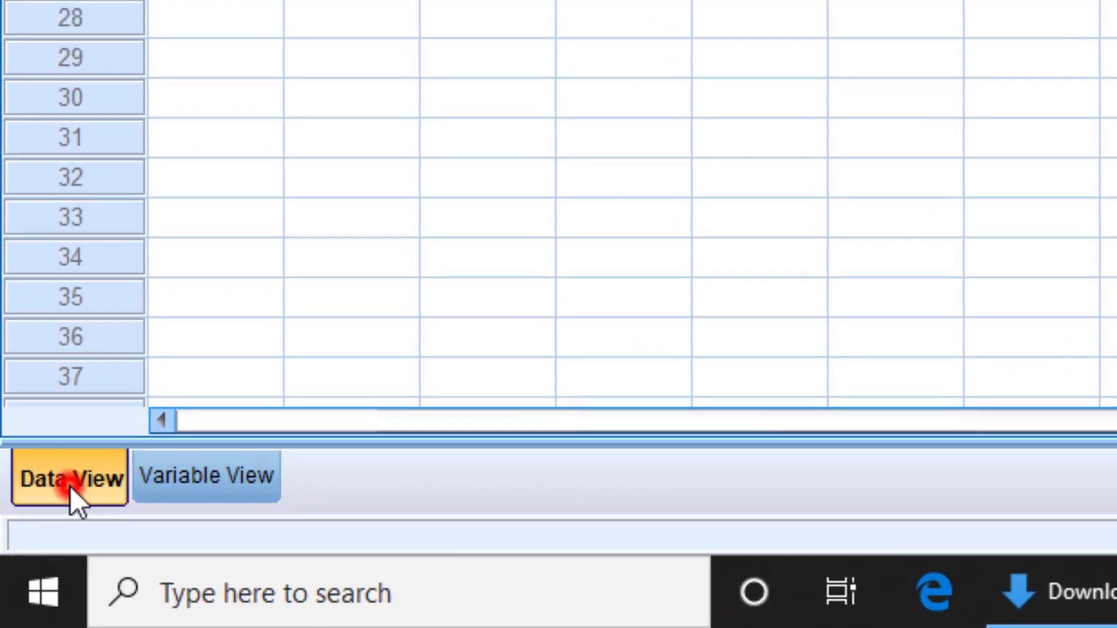
click(120, 545)
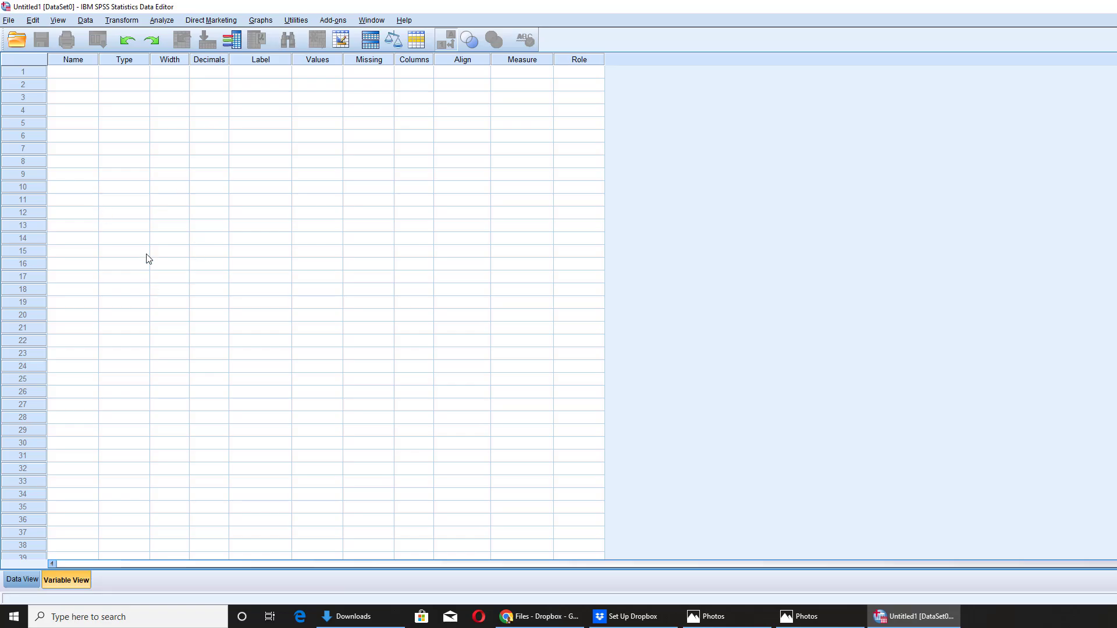
click(24, 580)
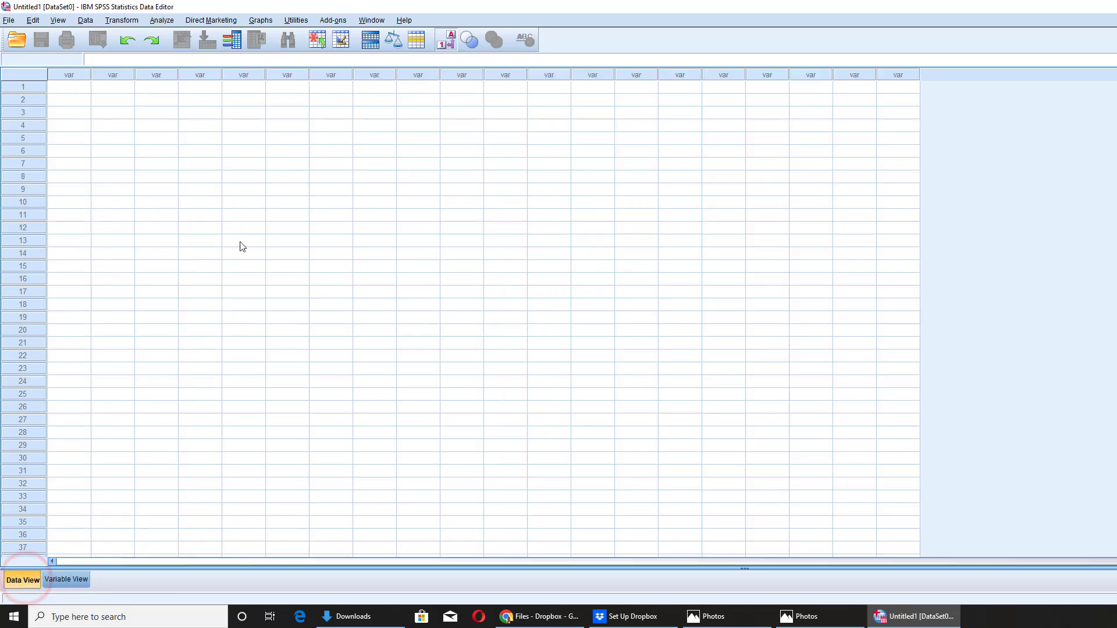
click(64, 579)
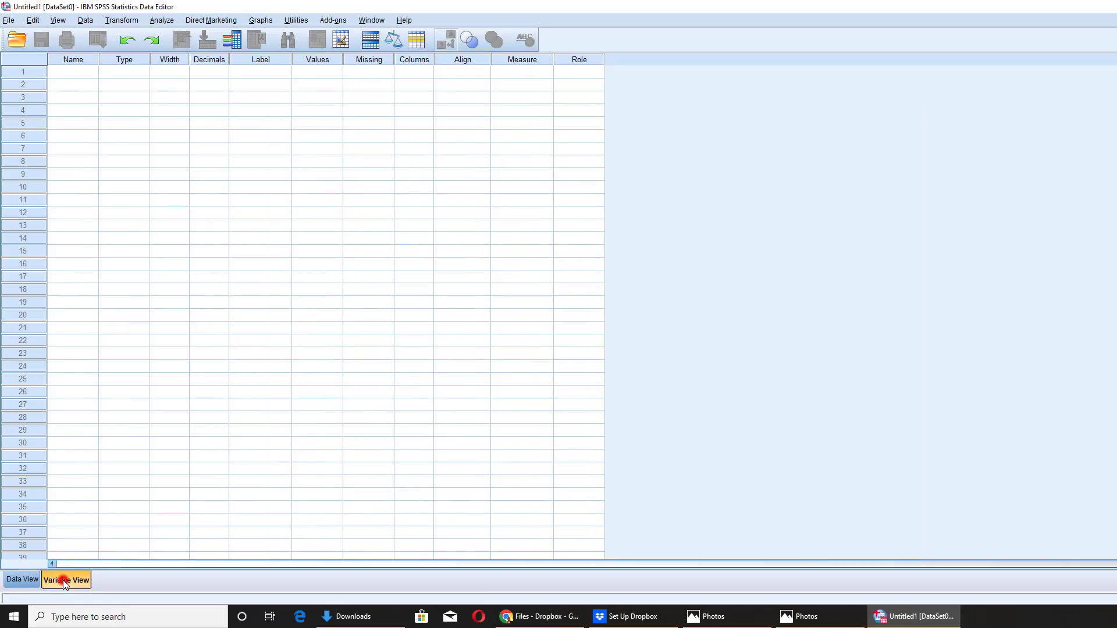
click(74, 72)
click(24, 580)
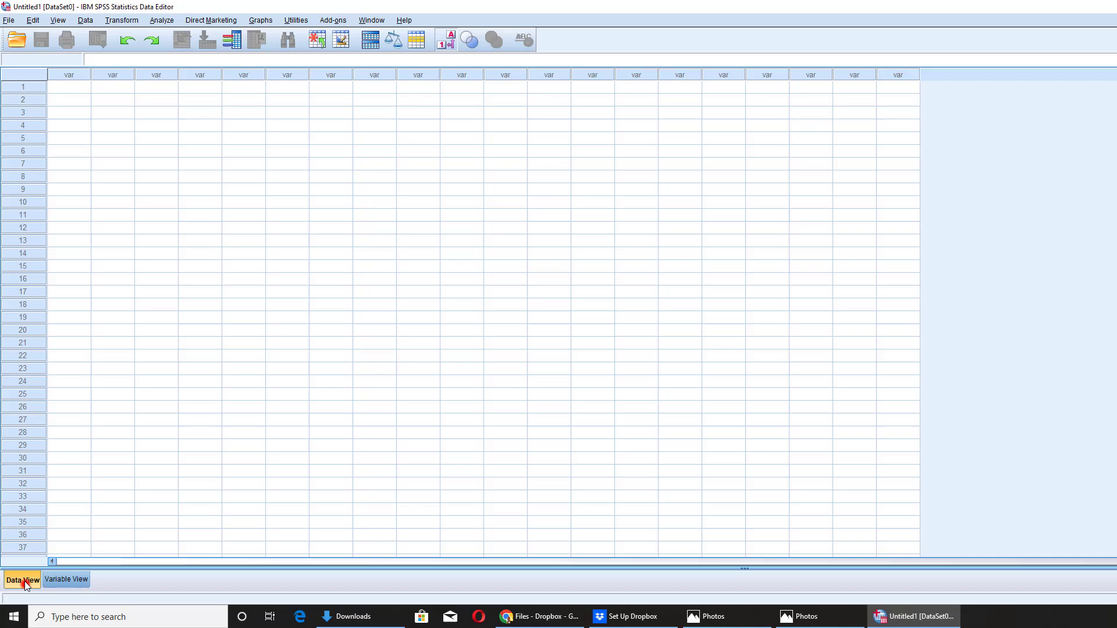
click(72, 75)
click(113, 76)
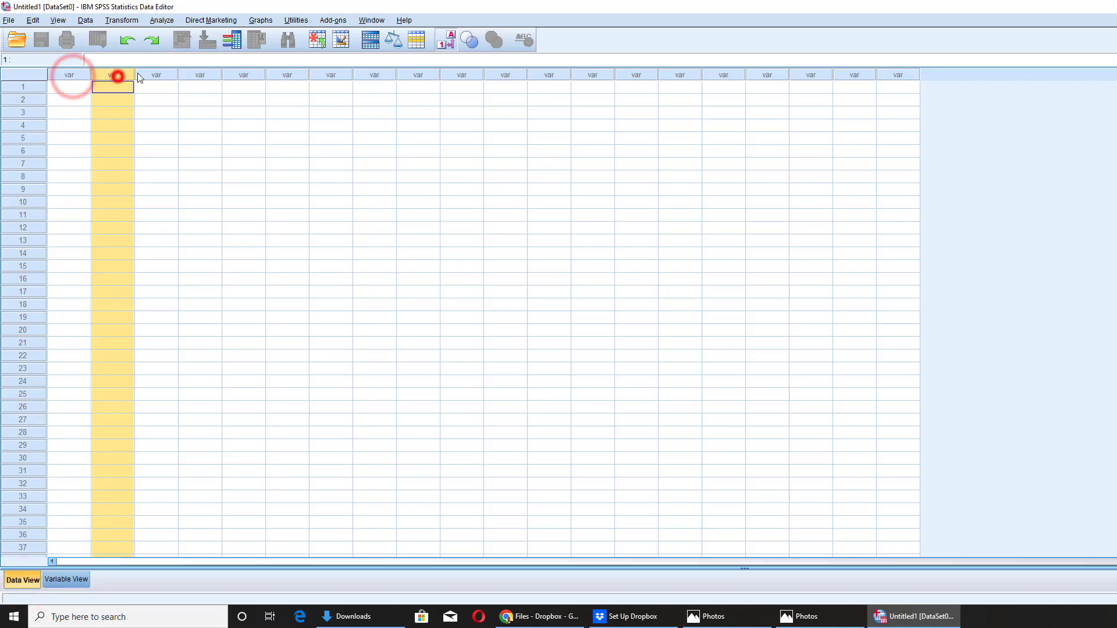
click(163, 77)
click(195, 76)
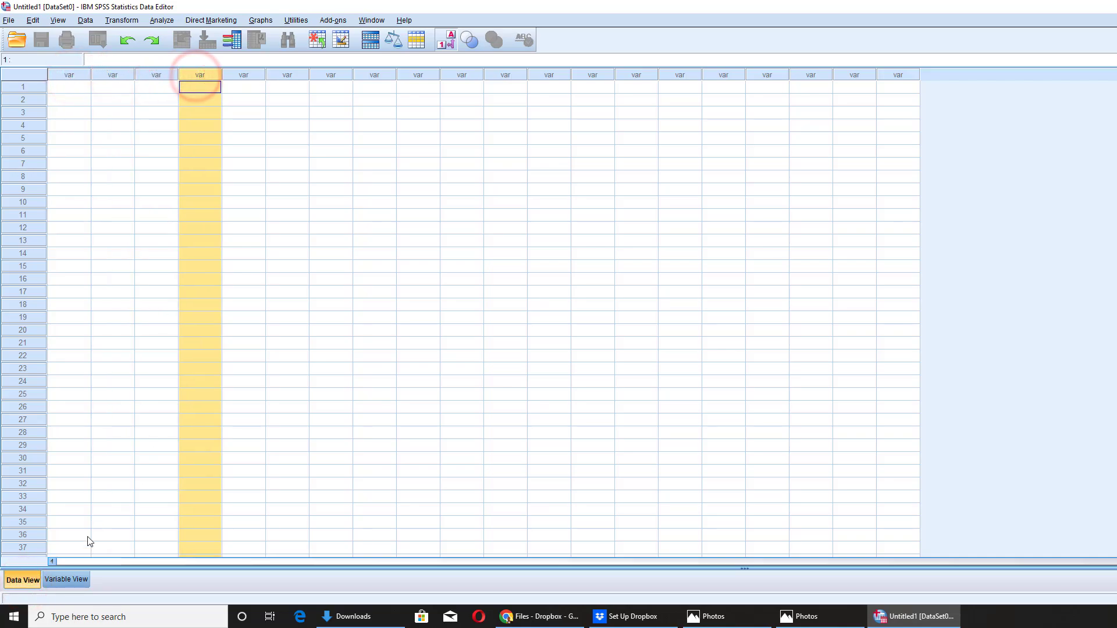
click(67, 580)
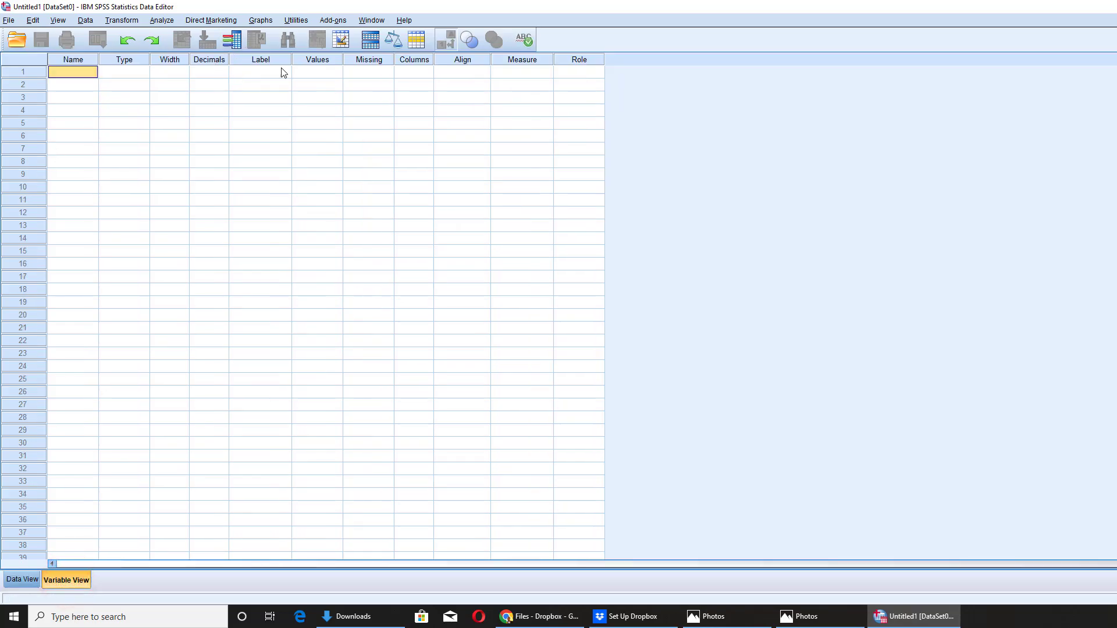
Bring up the sample data images in Photos, minimize A.PNG and keep b.PNG beside the SPSS data editor.
key(alt+Tab)
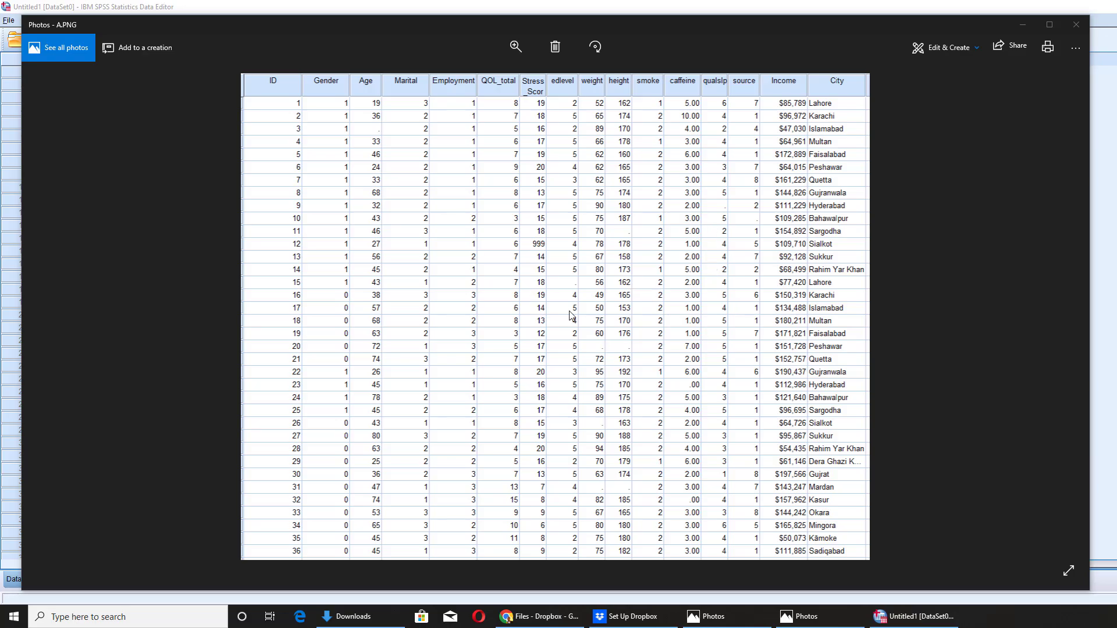
drag(1116, 174, 479, 185)
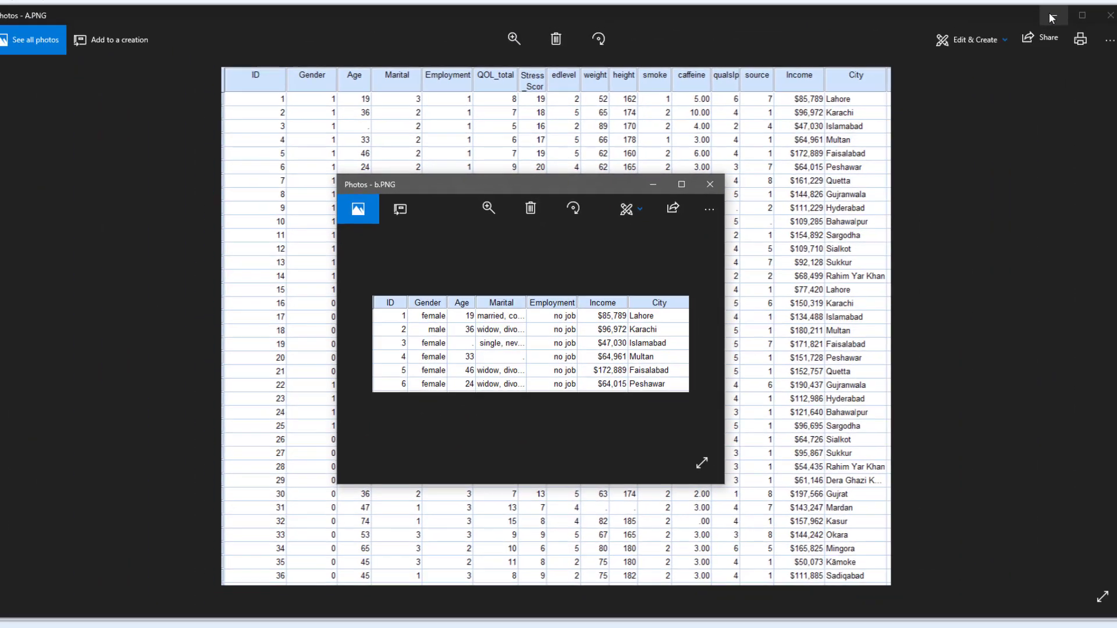
click(1018, 23)
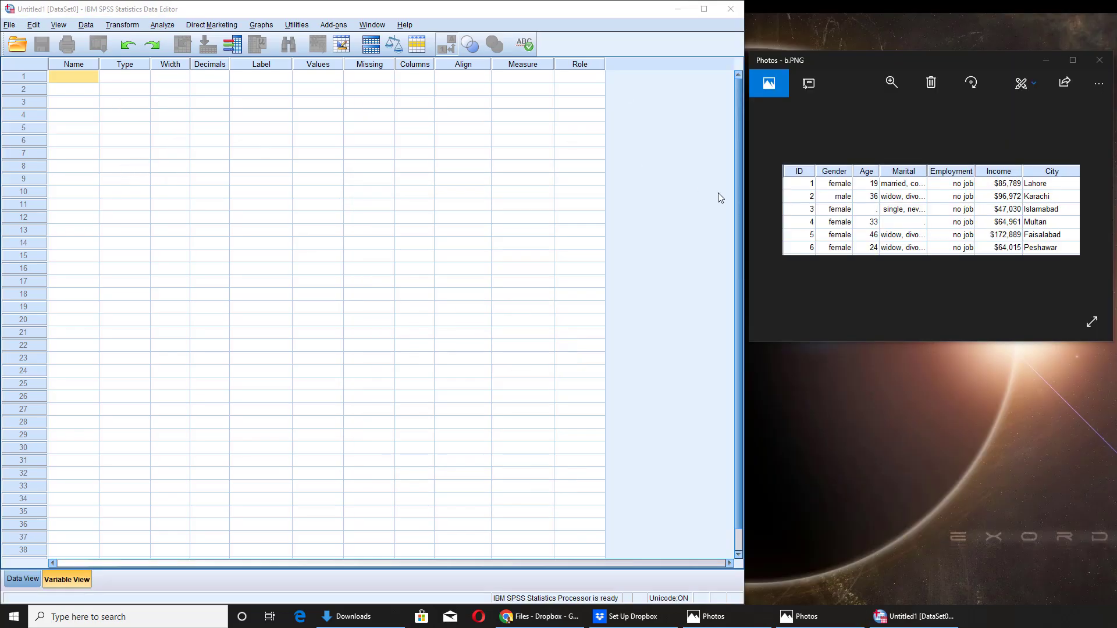
Define the first variable with the name ID in Variable View.
click(80, 77)
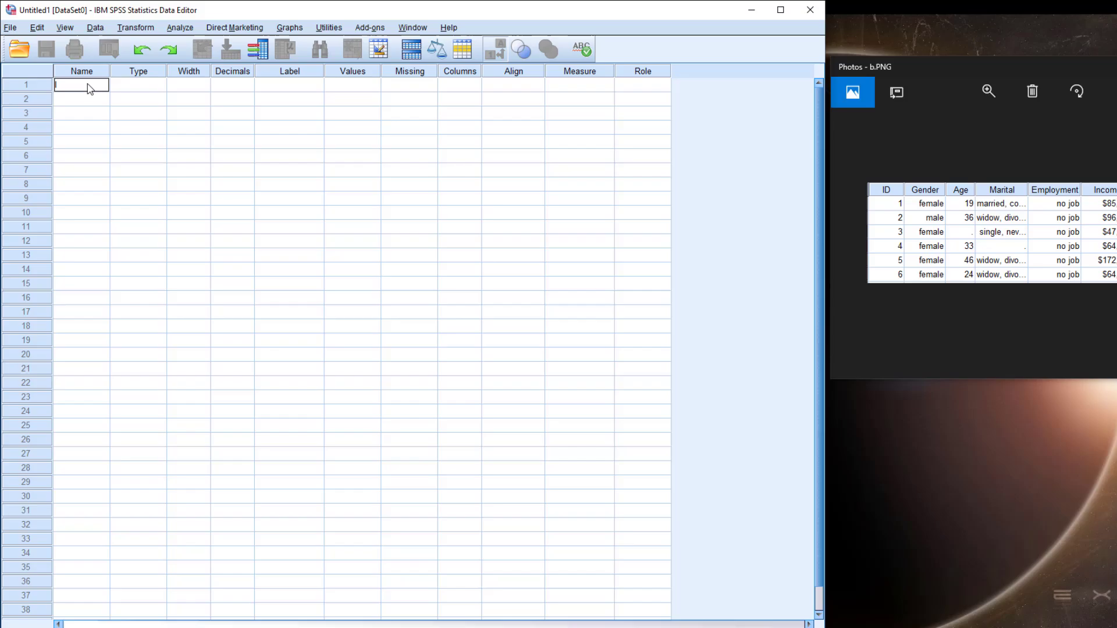
text(ID)
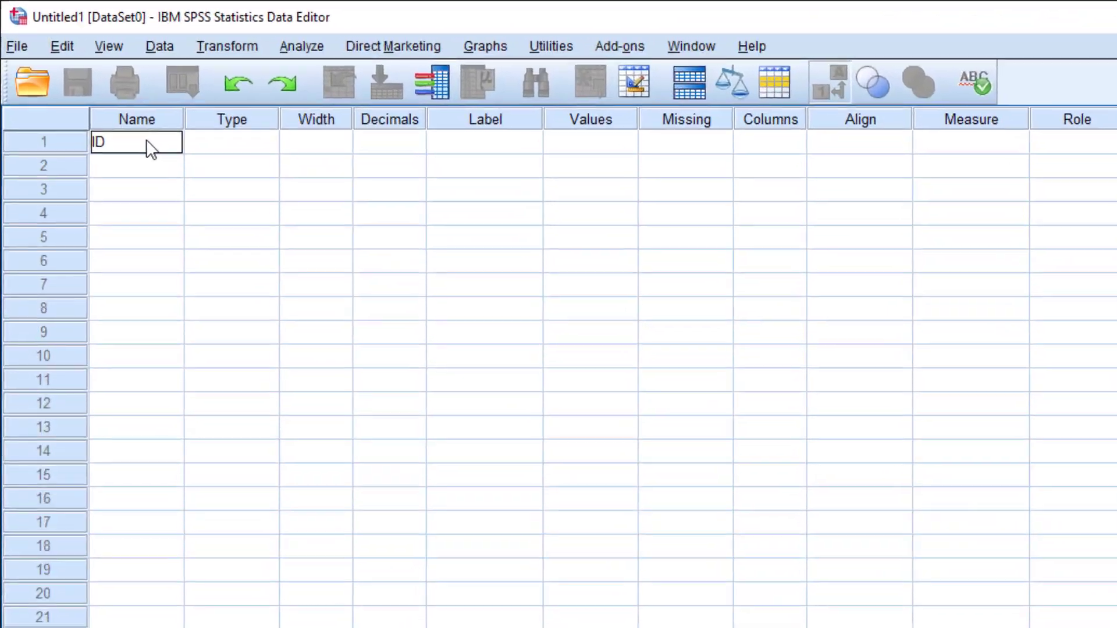
click(131, 195)
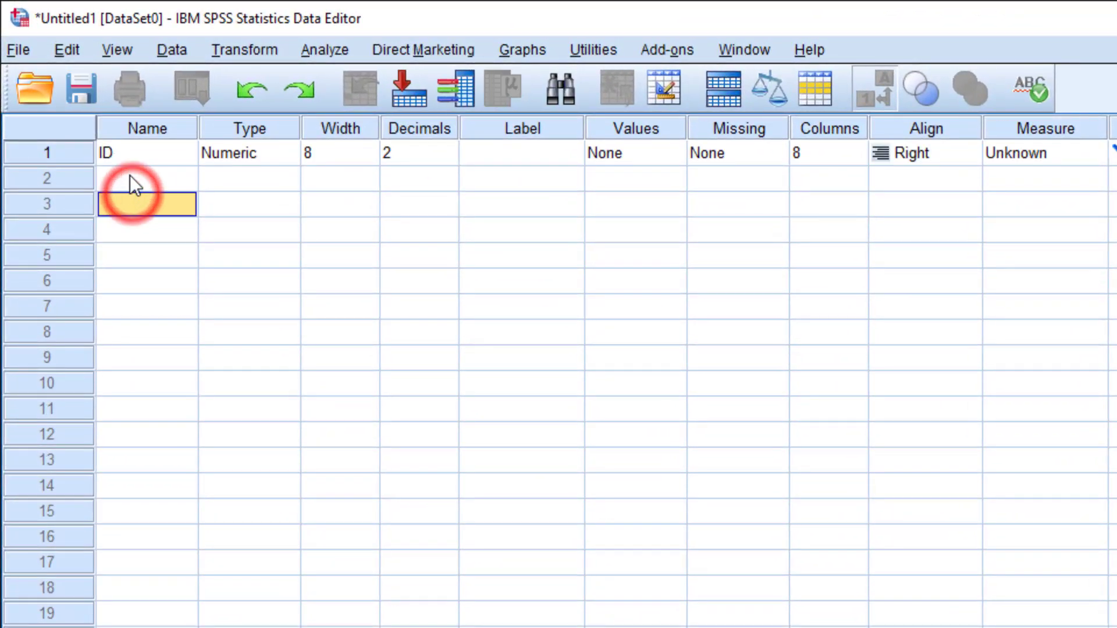
click(154, 155)
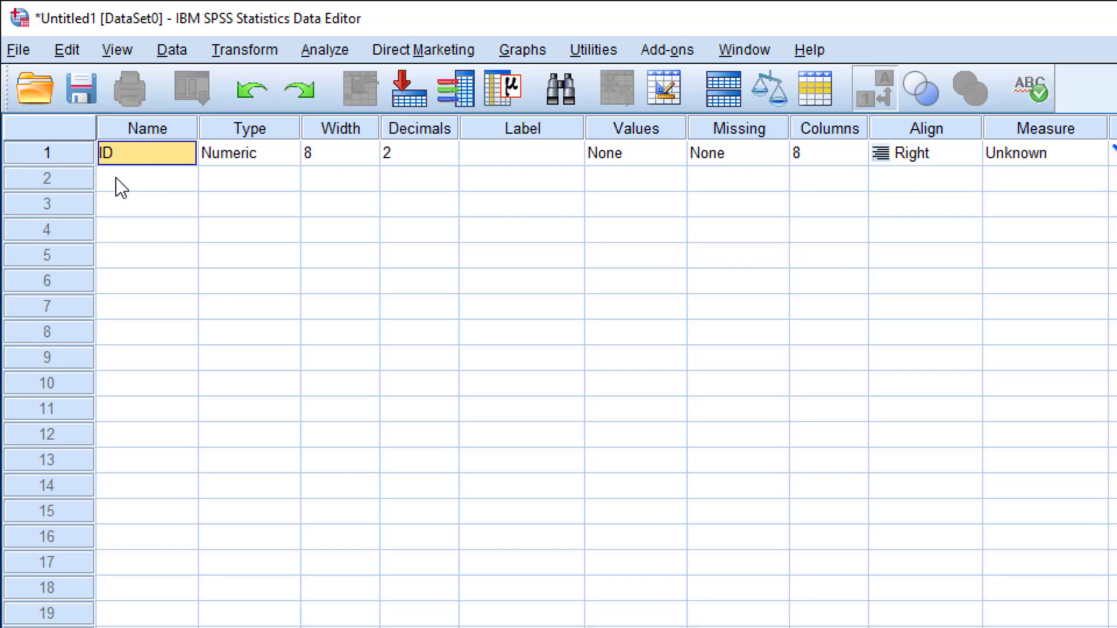
Try to name the second variable 5, starting the name with a digit.
click(131, 185)
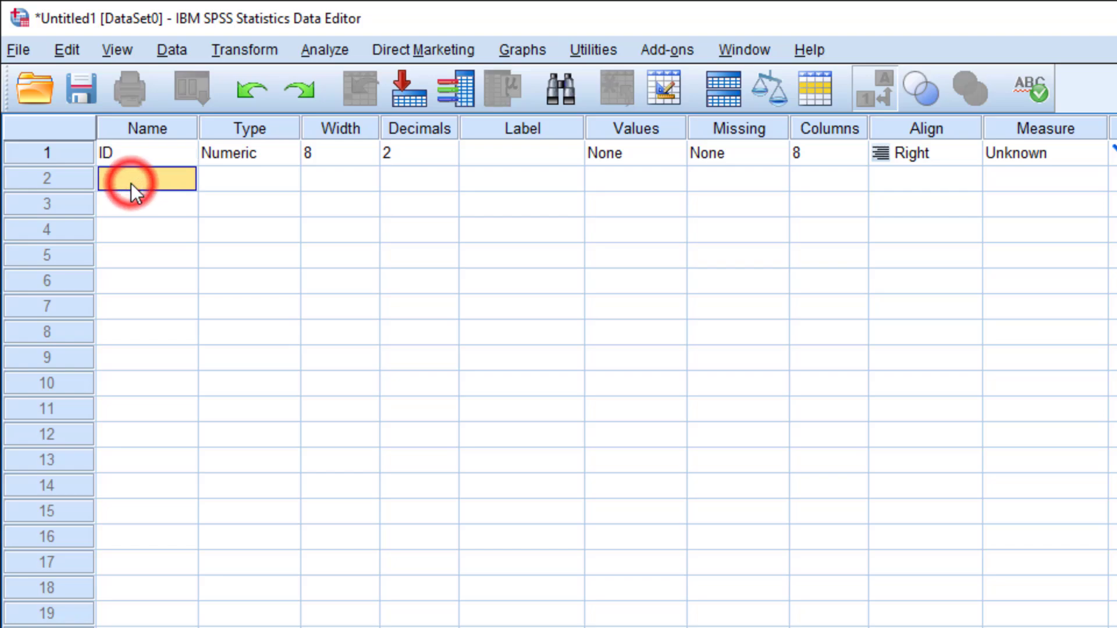
text(5)
key(Return)
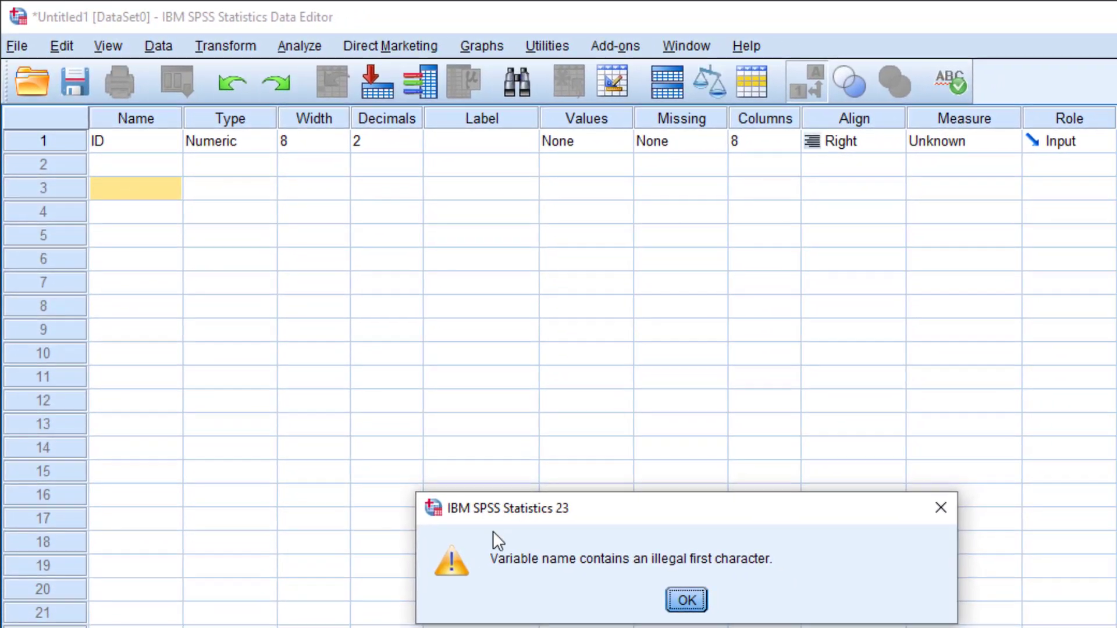
click(941, 508)
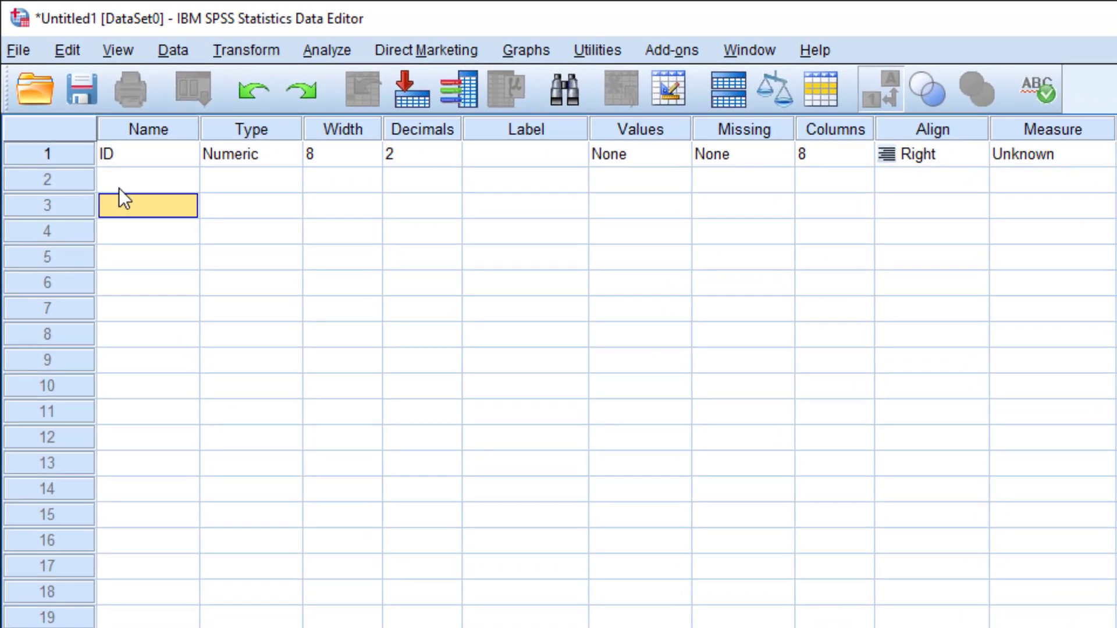
Try to name the second variable "dd f", with a space in the name.
click(135, 164)
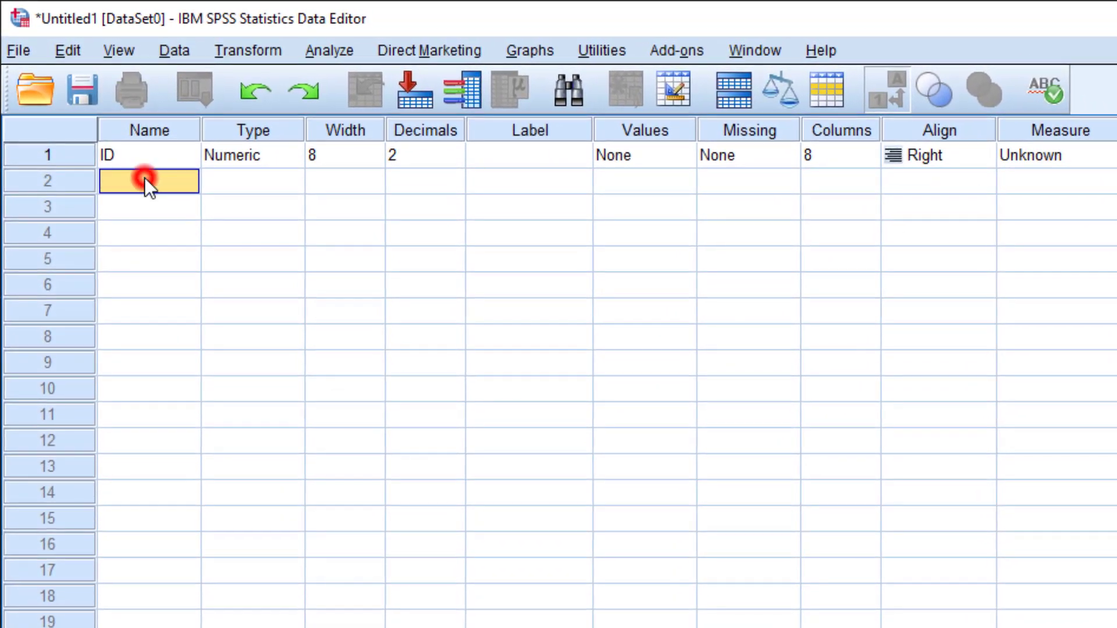
text(dd)
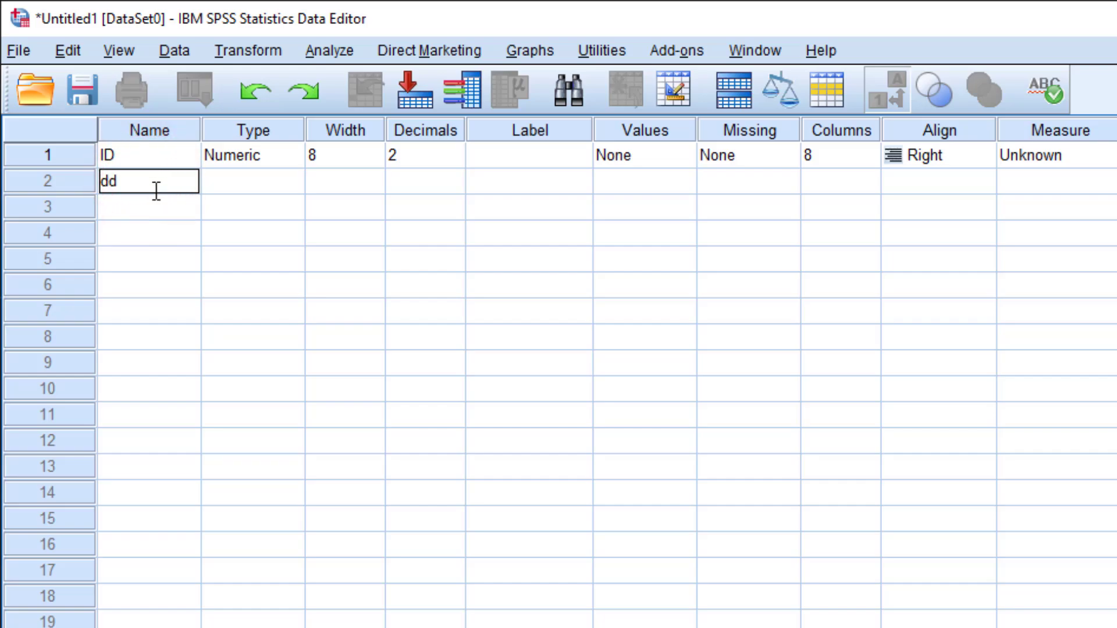
text( f)
key(Return)
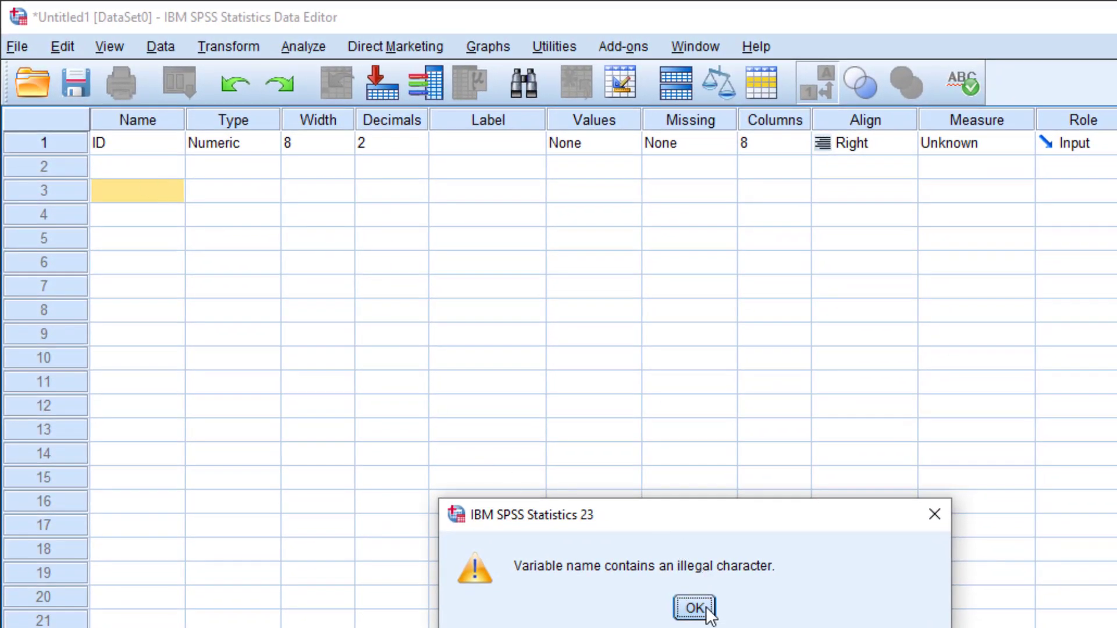
click(695, 608)
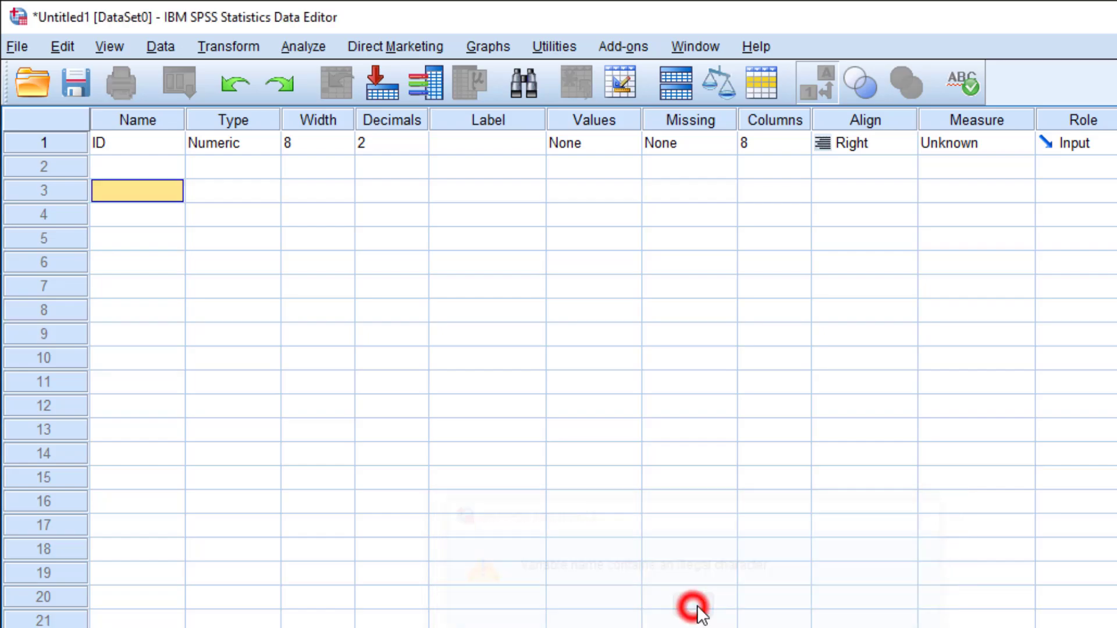
click(123, 163)
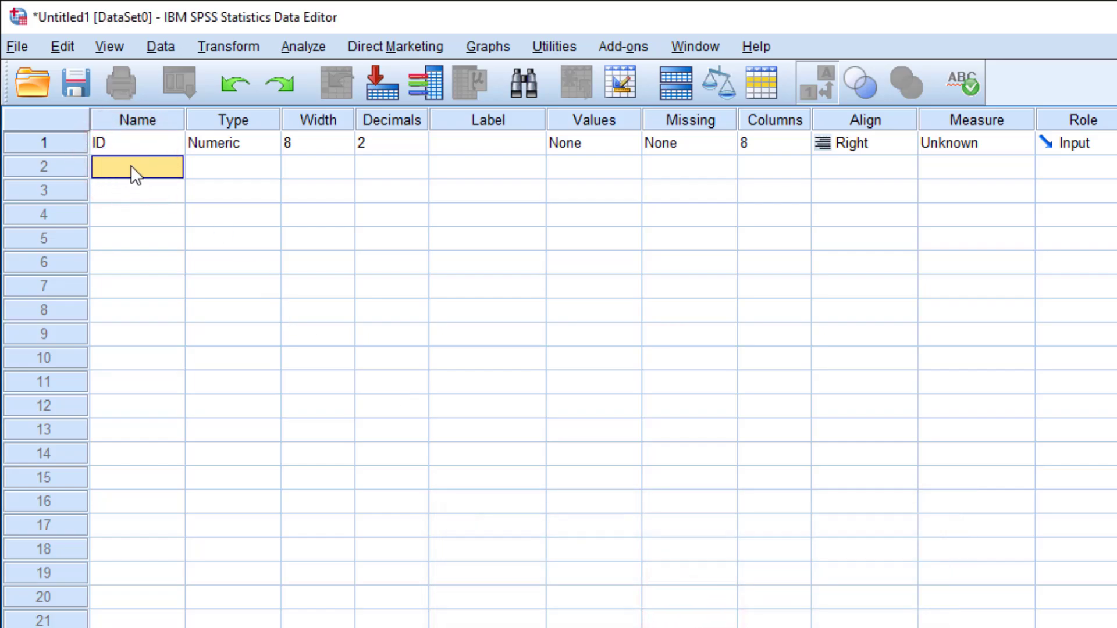
Fill the first six cases of the ID column in Data View with the numbers 1 through 6.
click(122, 141)
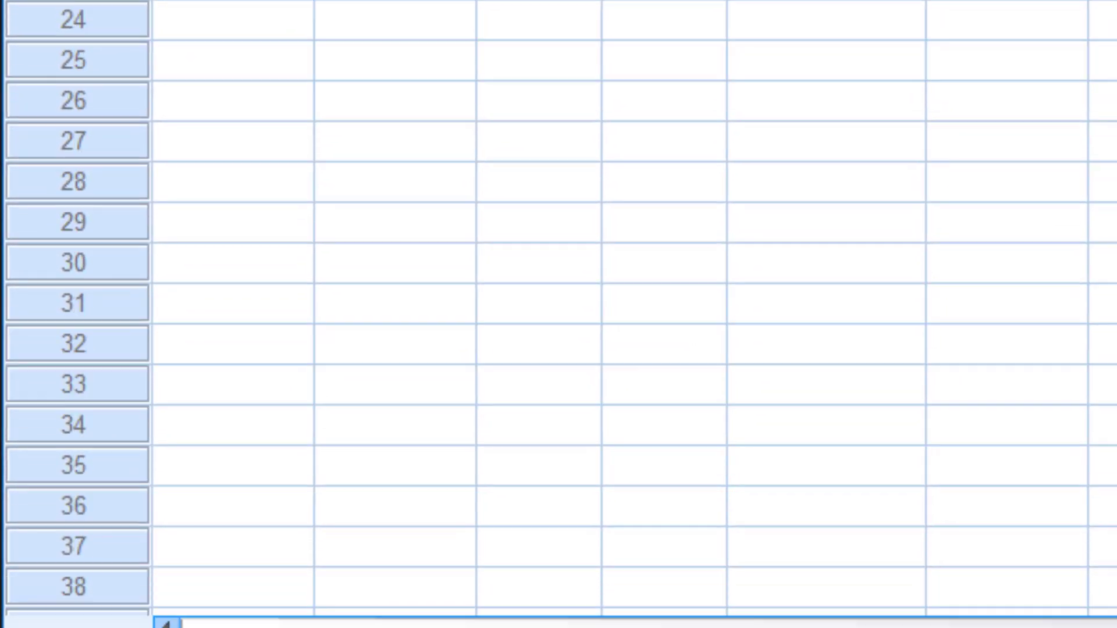
click(70, 552)
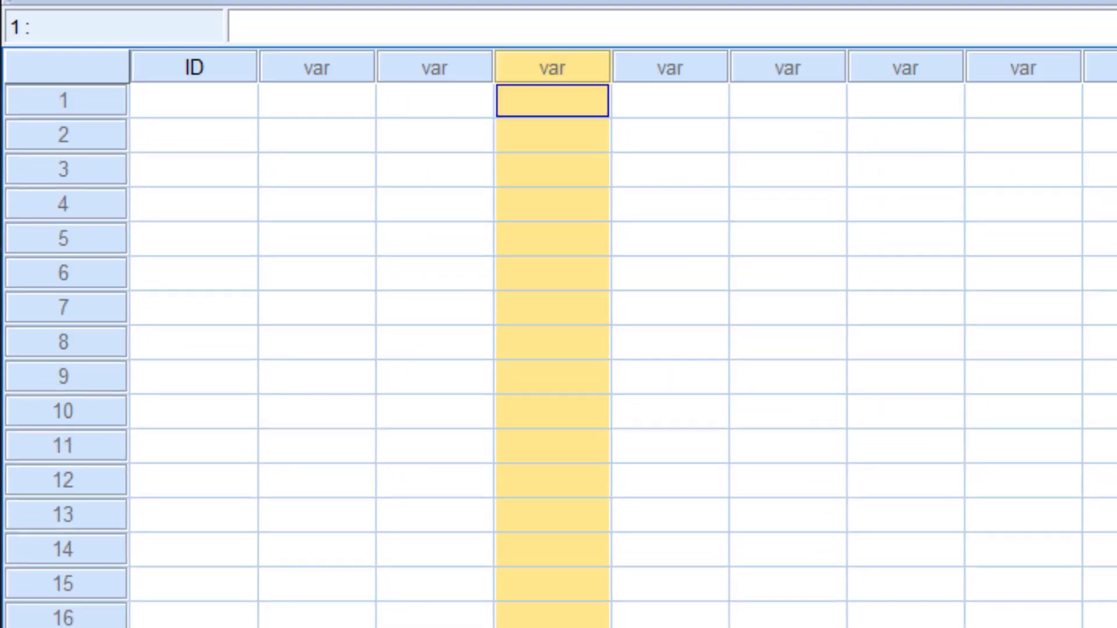
click(193, 210)
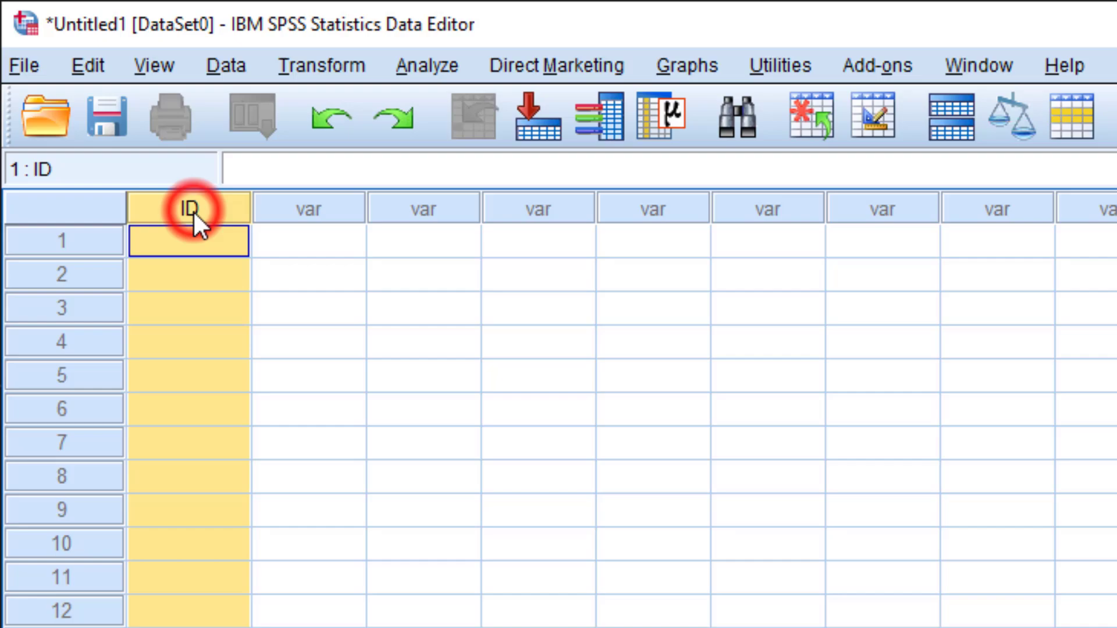
click(201, 243)
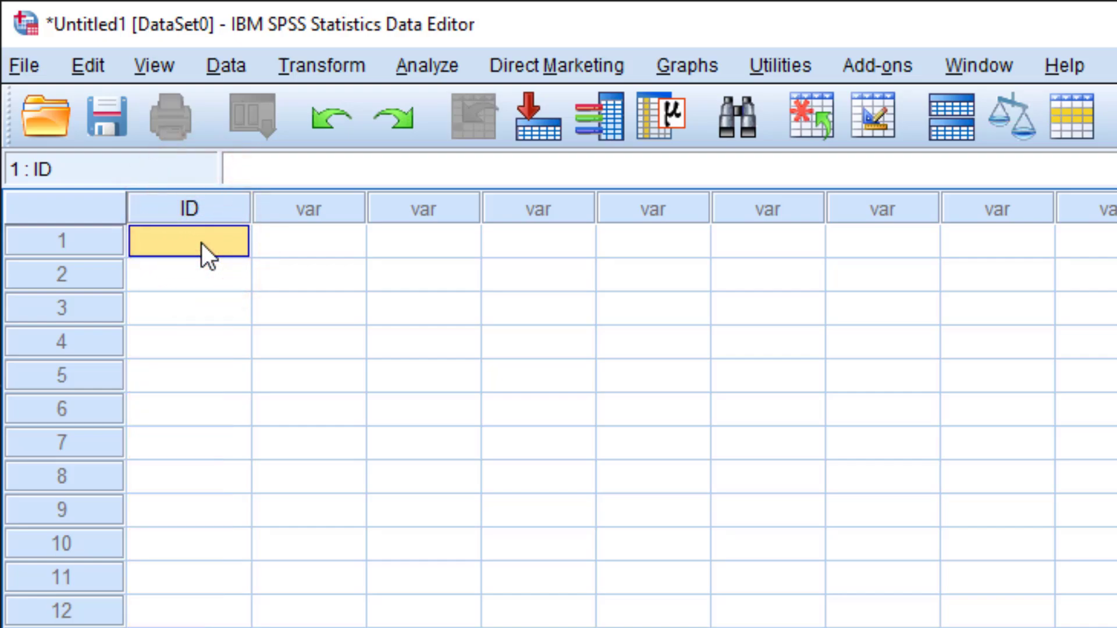
text(1)
key(Return)
text(2)
key(Return)
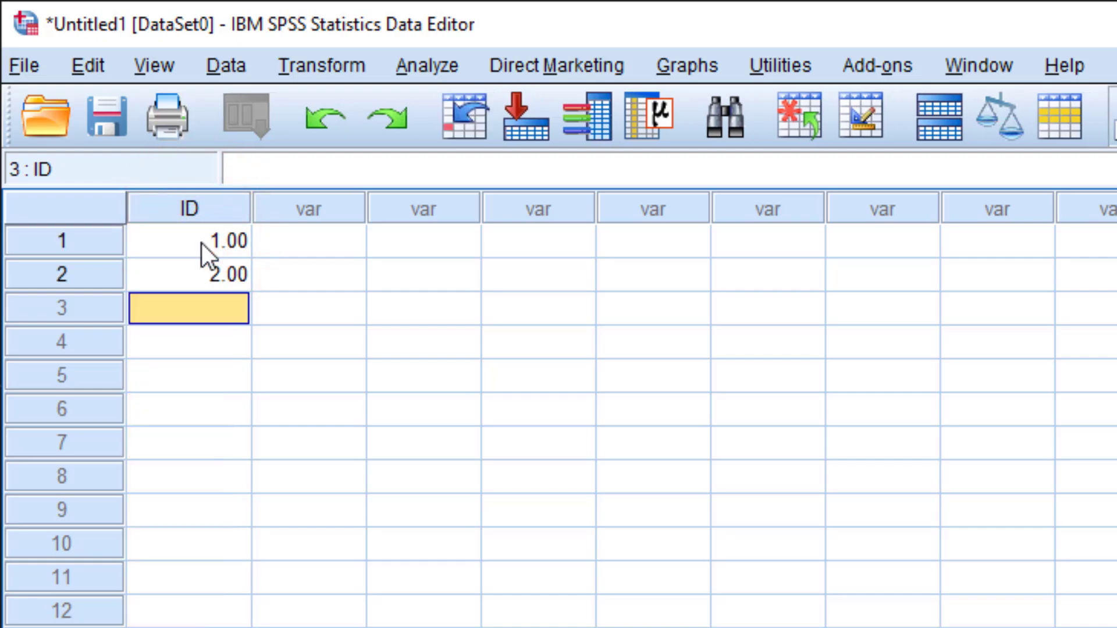
text(3)
key(Return)
text(4)
key(Return)
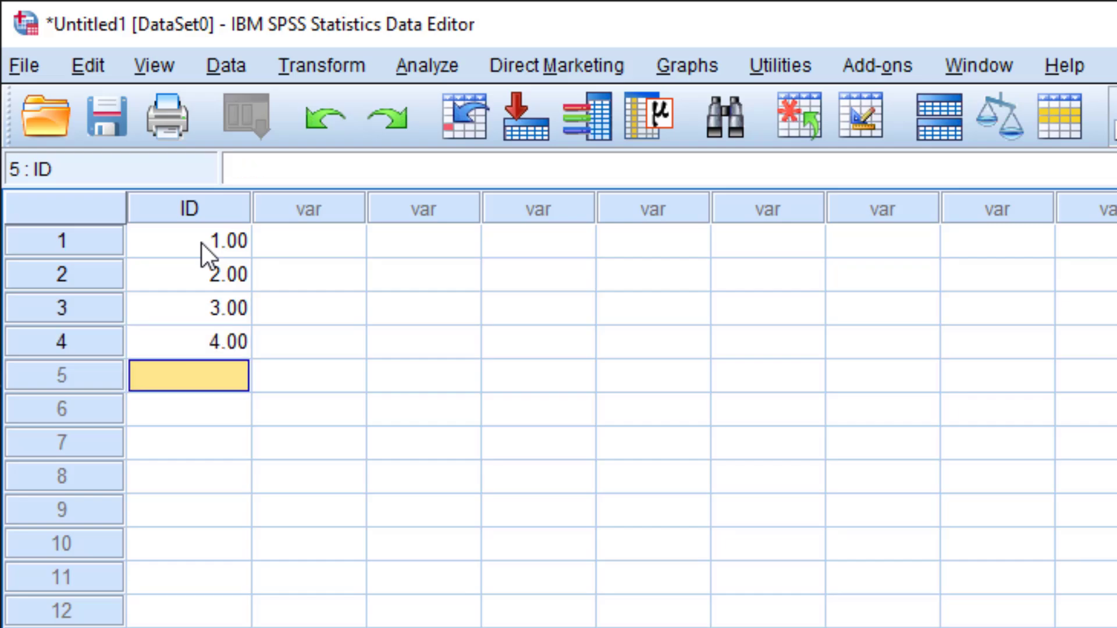
text(5)
key(Return)
text(6)
key(Return)
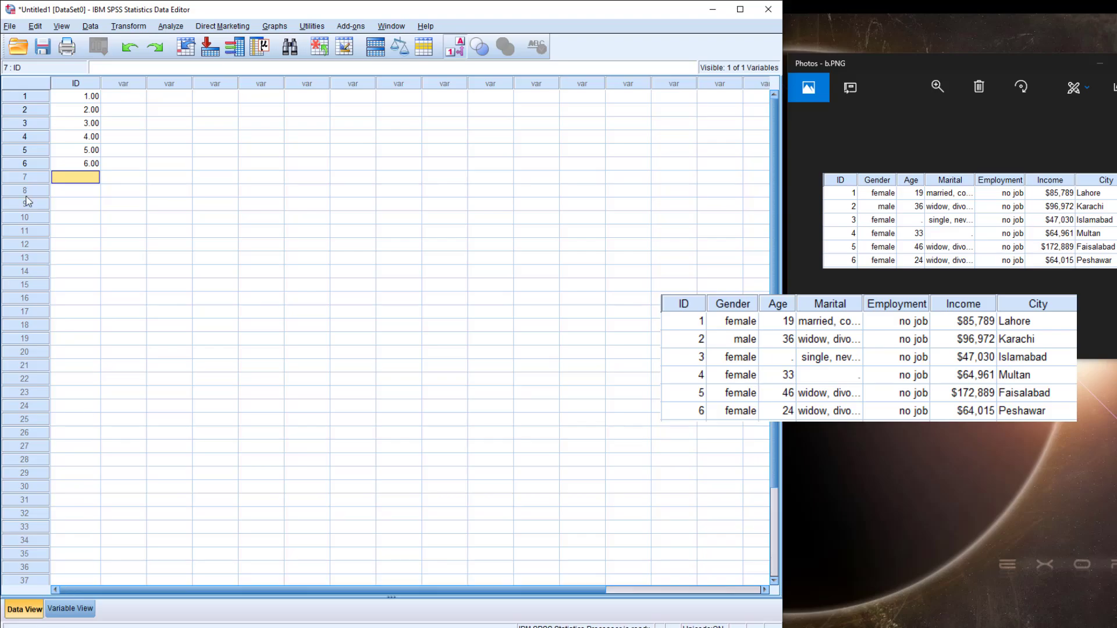
In Variable View, set the ID variable's decimals to 0.
click(70, 609)
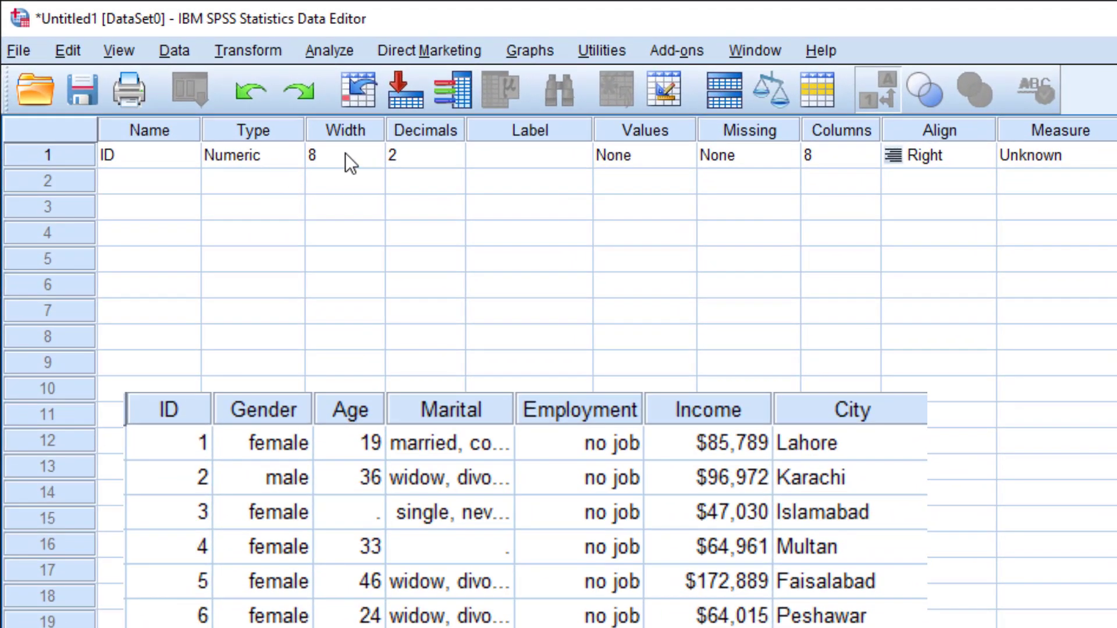
click(348, 154)
click(336, 180)
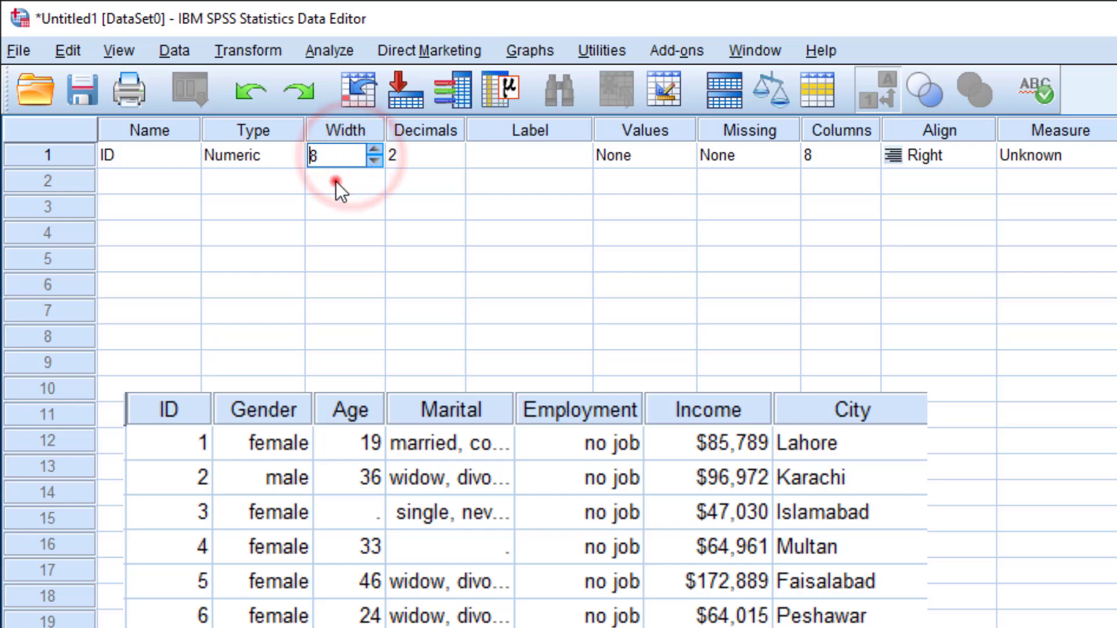
click(403, 156)
text(0)
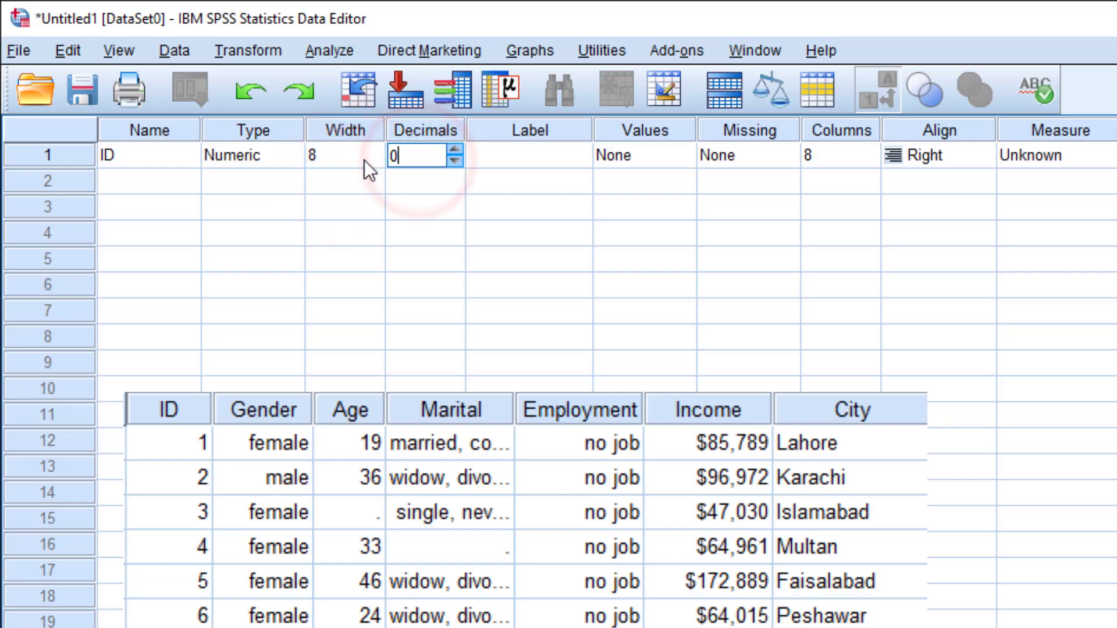
click(451, 180)
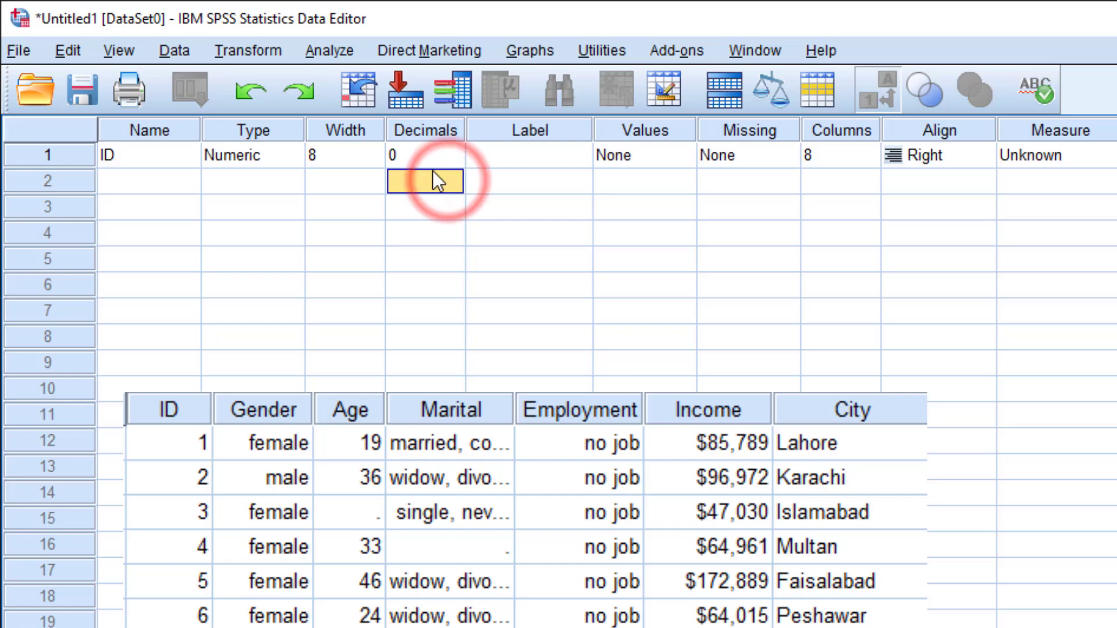
Set the ID variable's measure to Scale and label it "Participants ID".
click(541, 154)
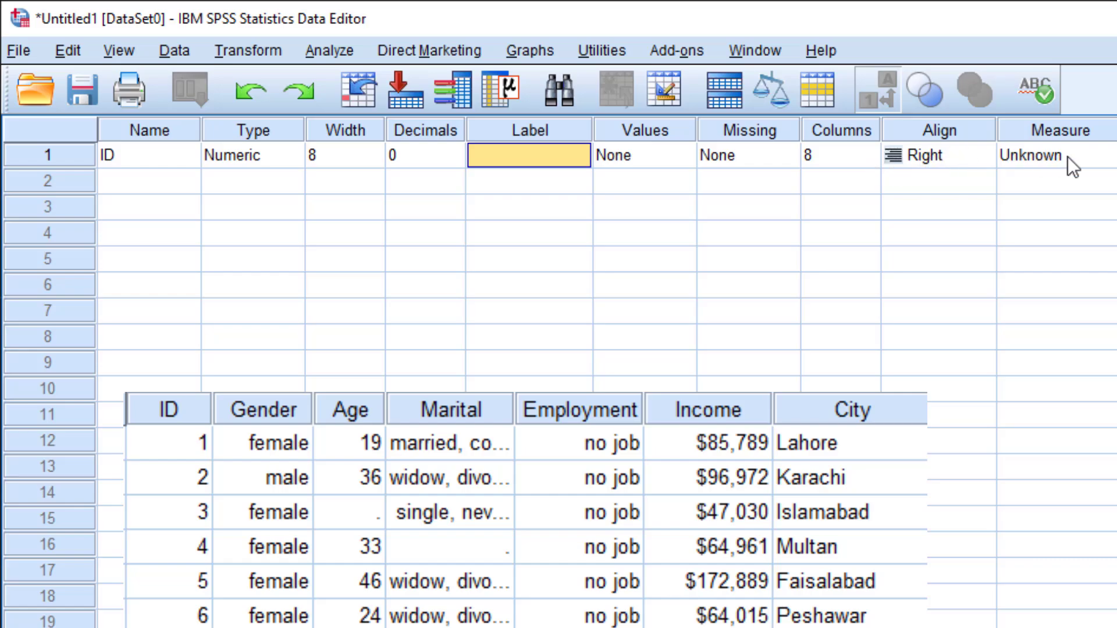
click(1103, 160)
click(1063, 181)
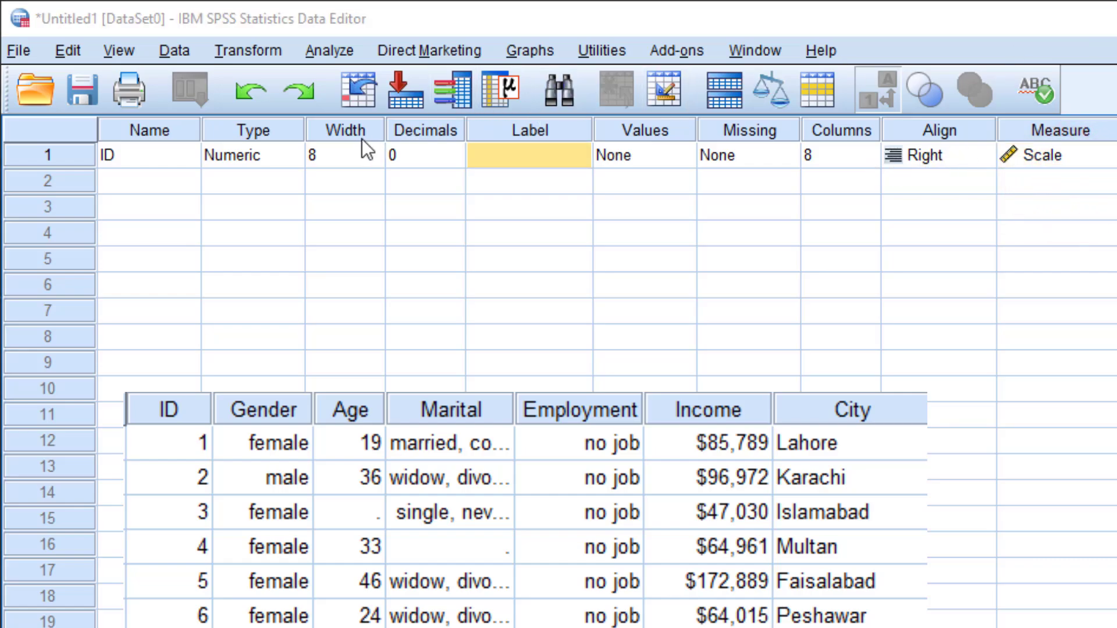
click(509, 160)
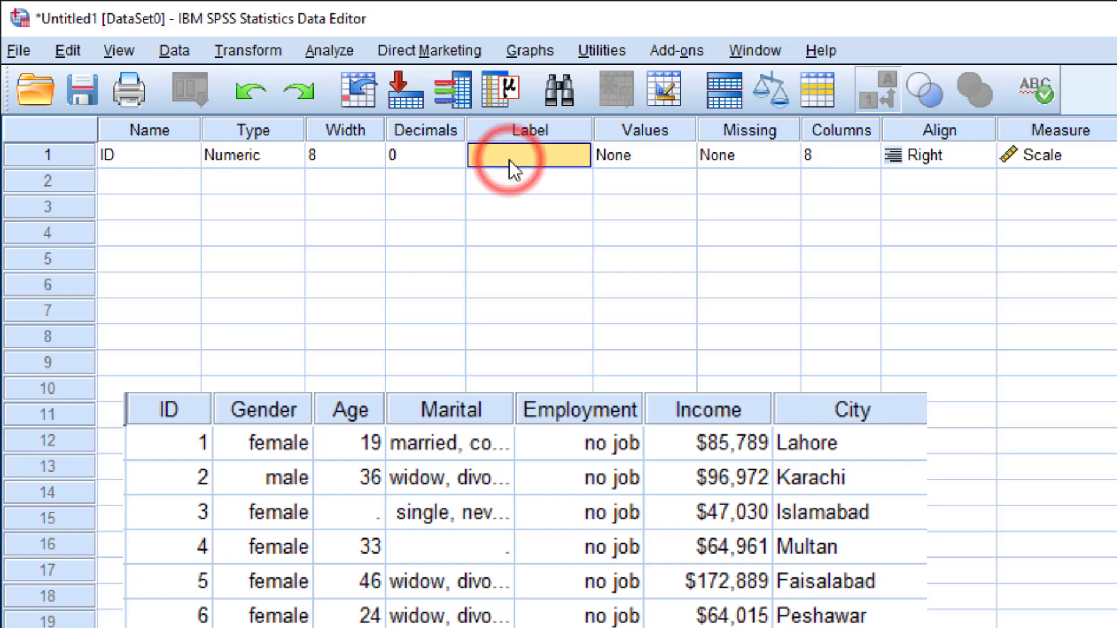
text(Participants ID)
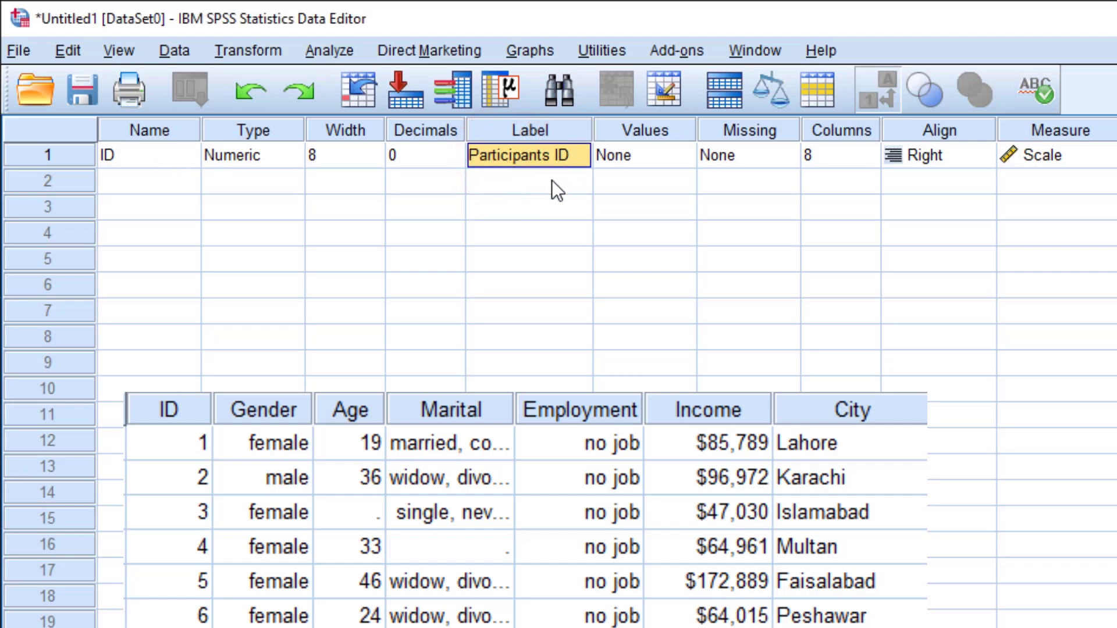
Define a second variable named Gender in row 2 and set its decimals to 0.
click(174, 184)
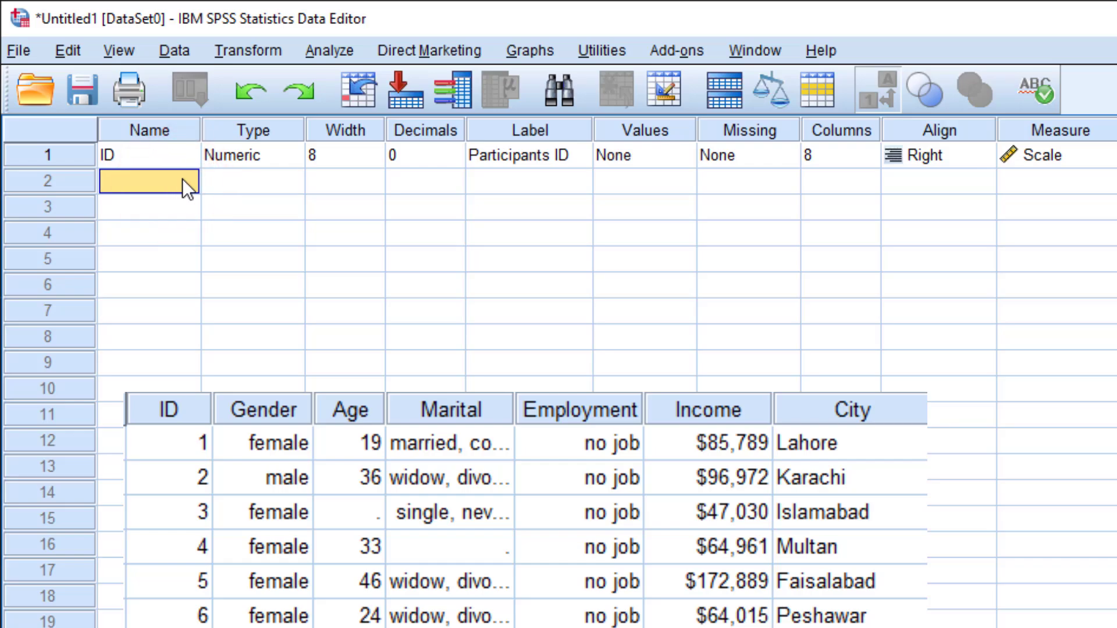
text(Gender)
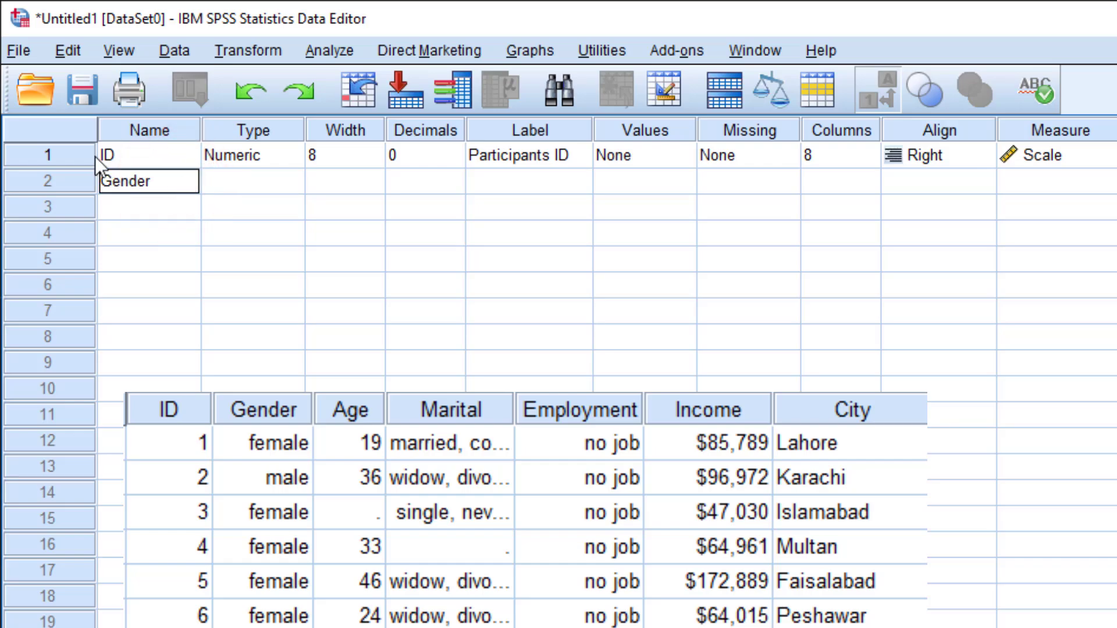
click(250, 243)
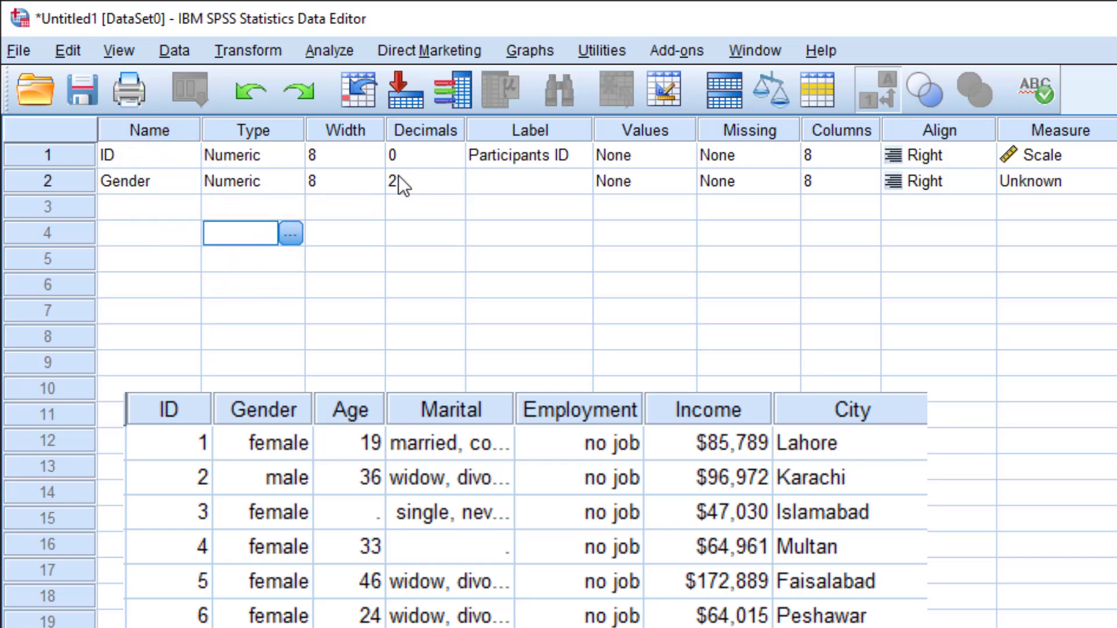
click(435, 180)
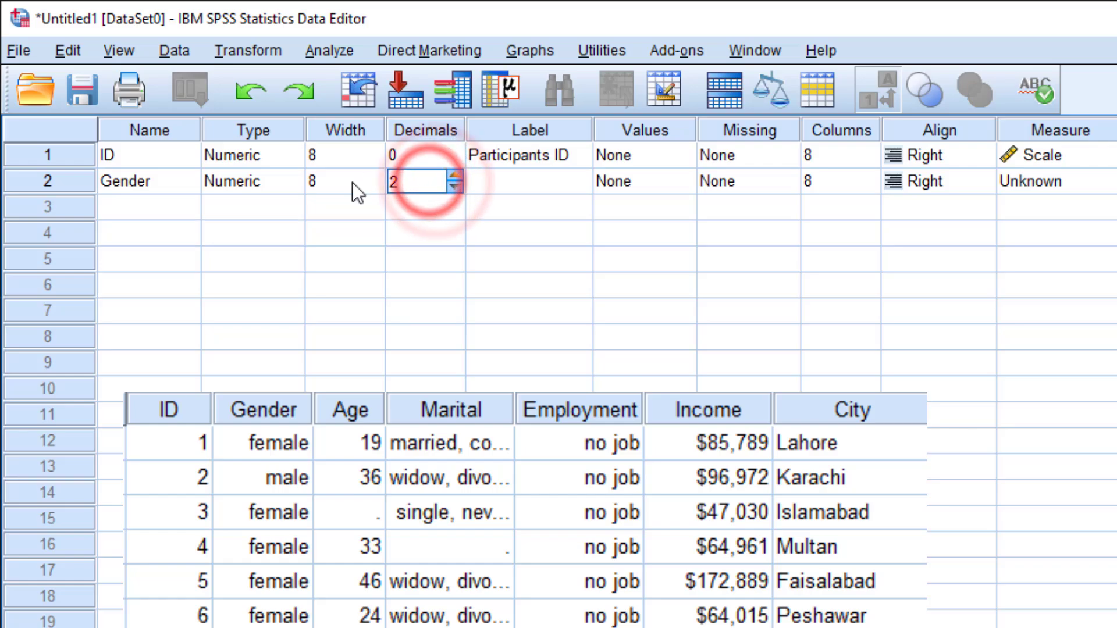
key(Delete)
text(0)
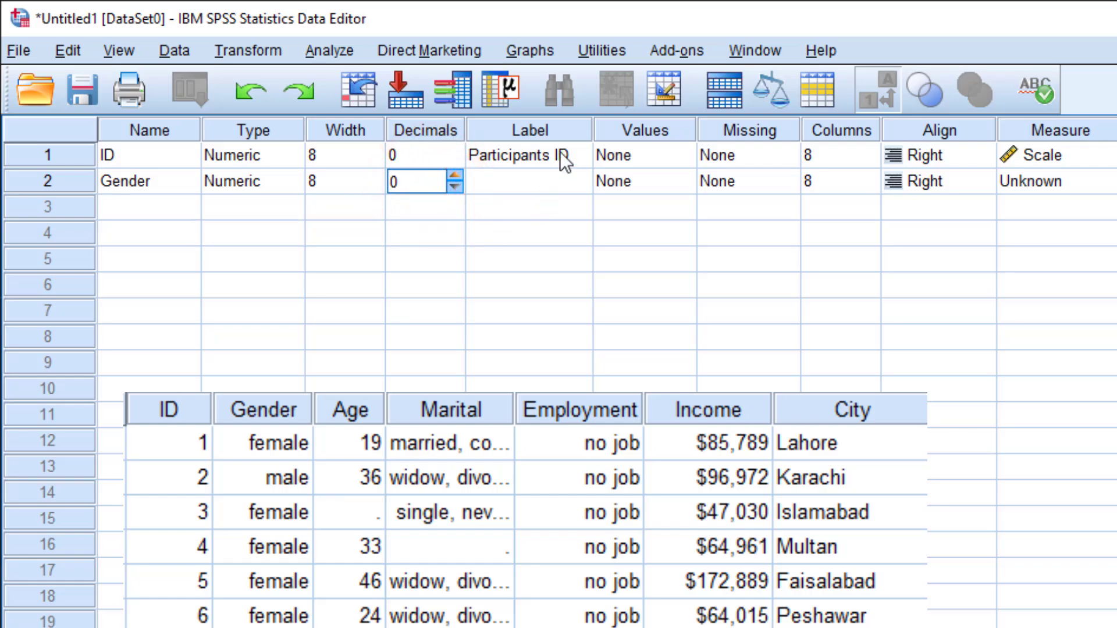
Label the Gender variable "Male and Female".
click(550, 186)
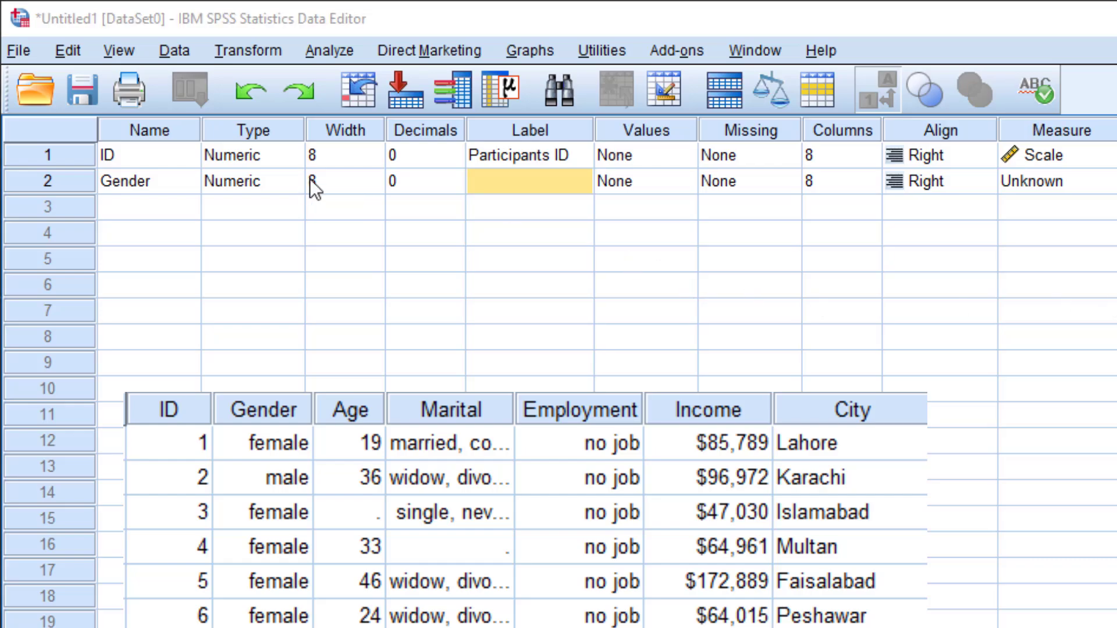
click(509, 184)
text(Male and Female)
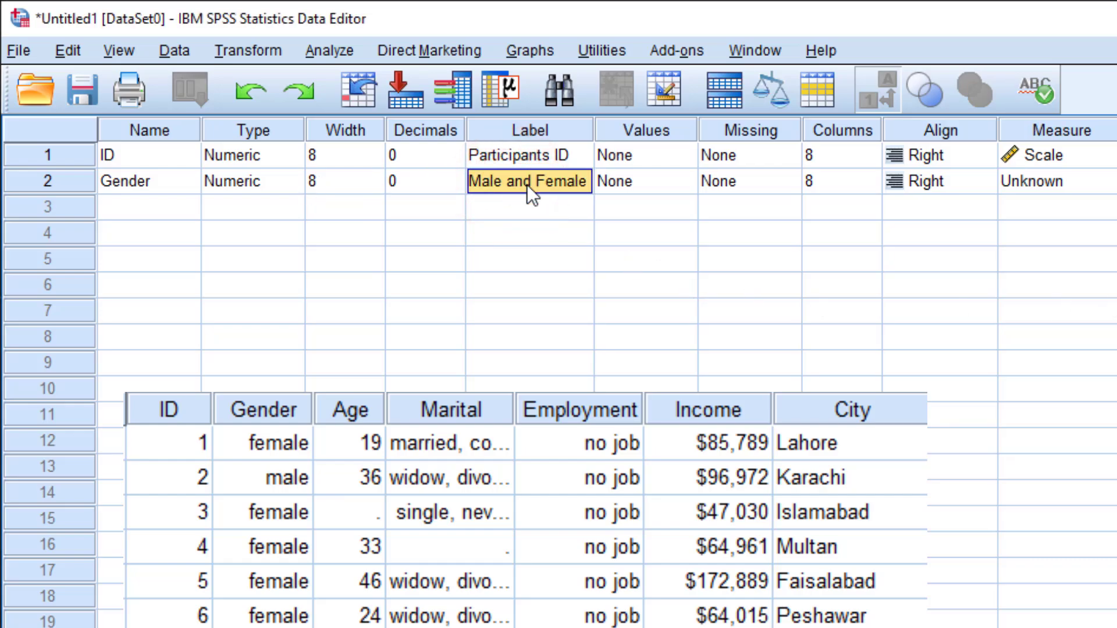
Assign the Gender variable the value labels 1 = male and 2 = female, and set its measure to Nominal.
click(630, 187)
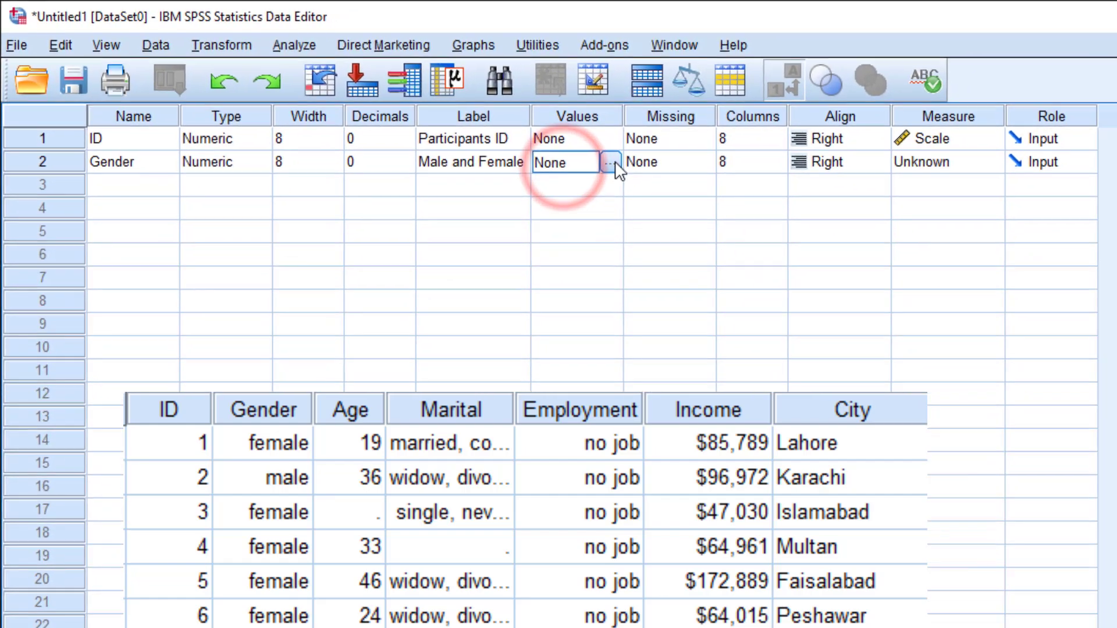
click(610, 164)
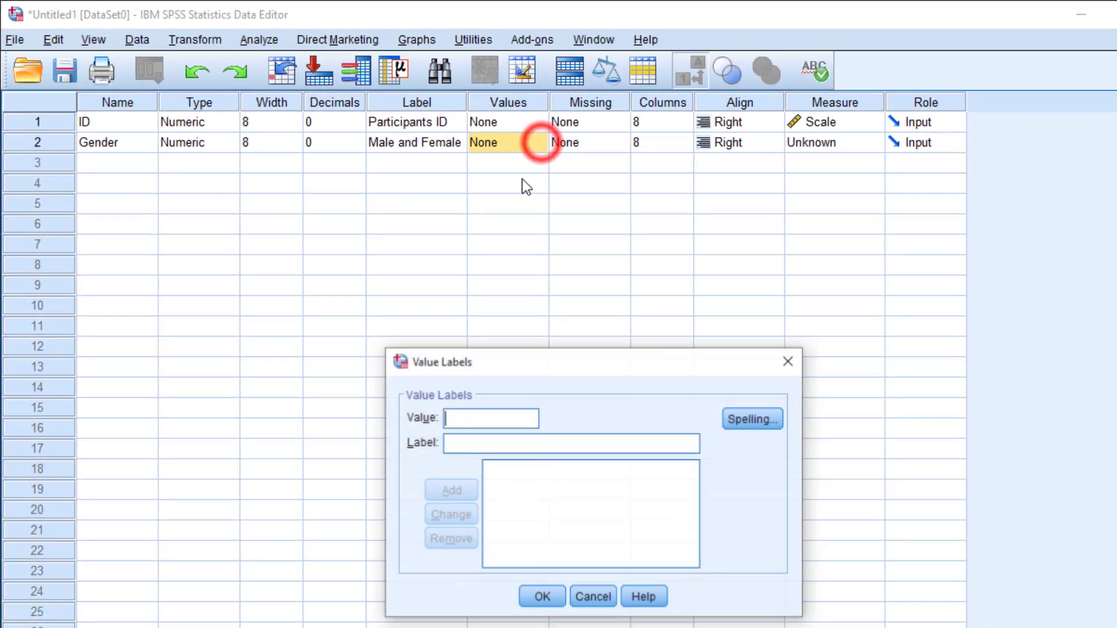
click(555, 478)
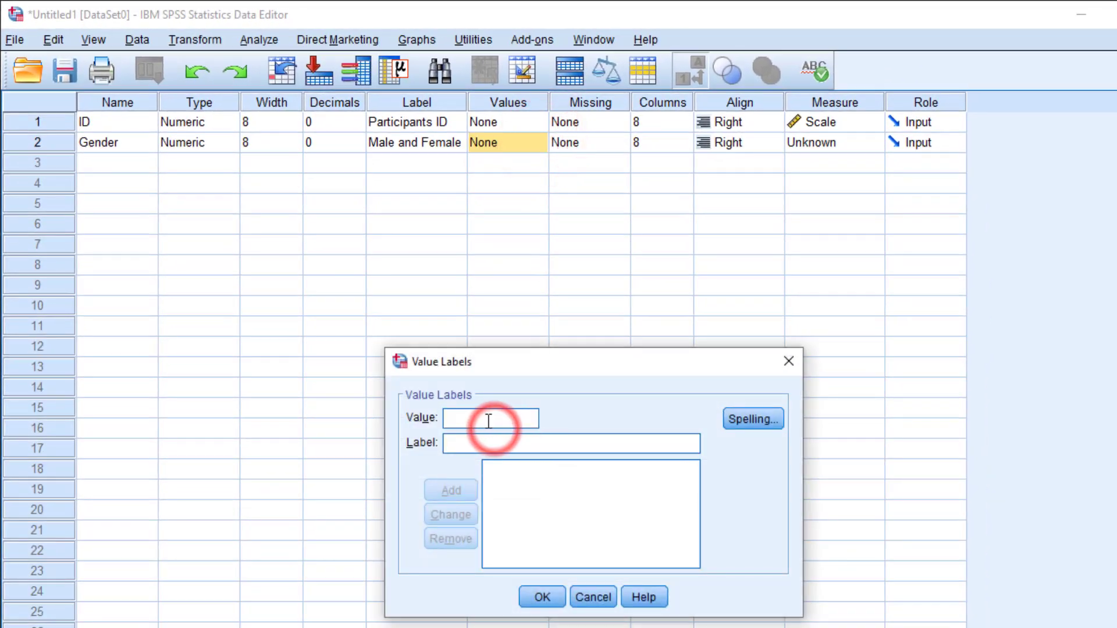
text(1)
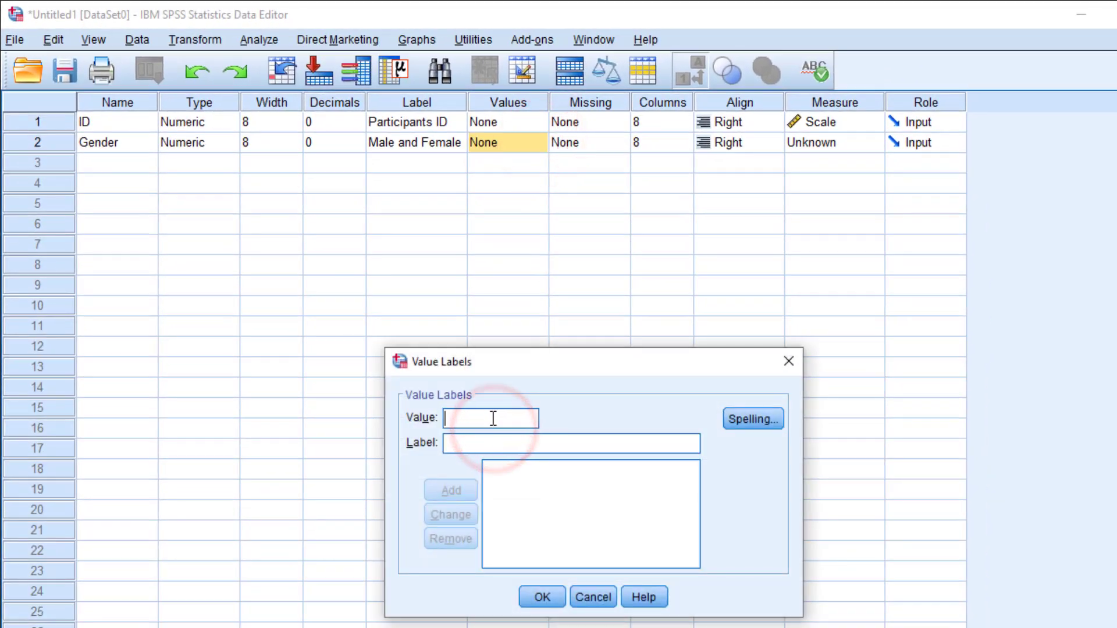
key(Tab)
text(male)
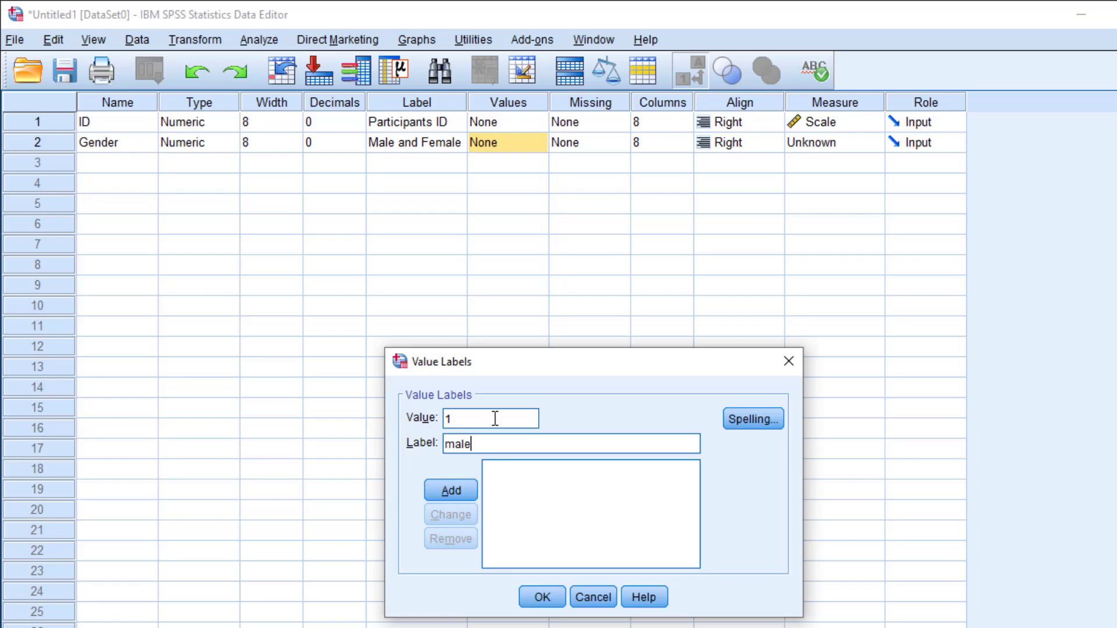
key(Return)
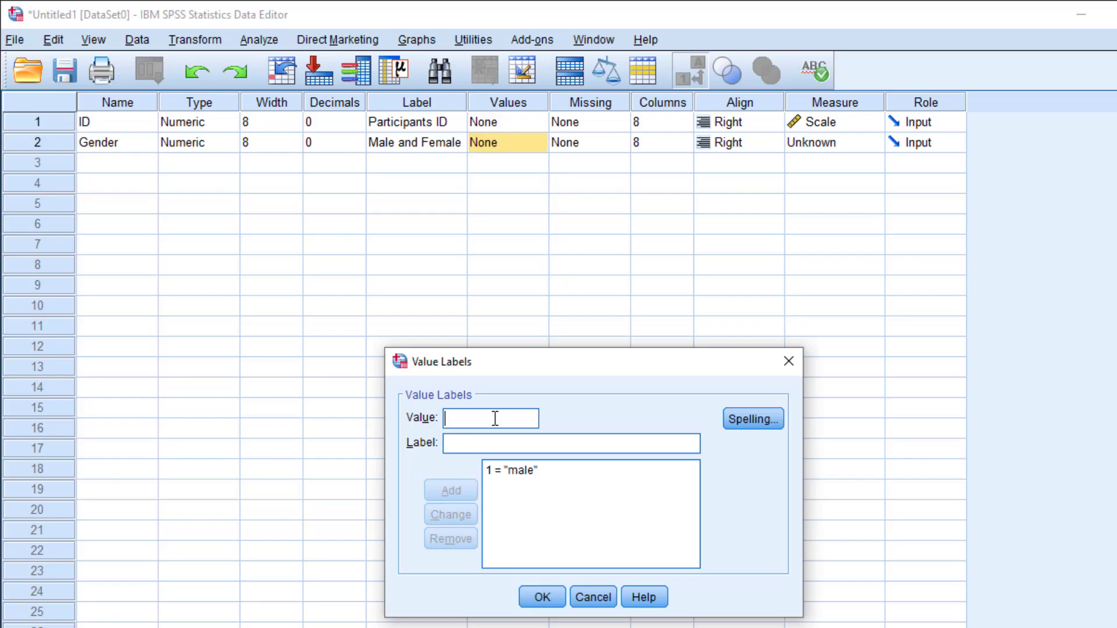
text(2)
key(Tab)
text(female)
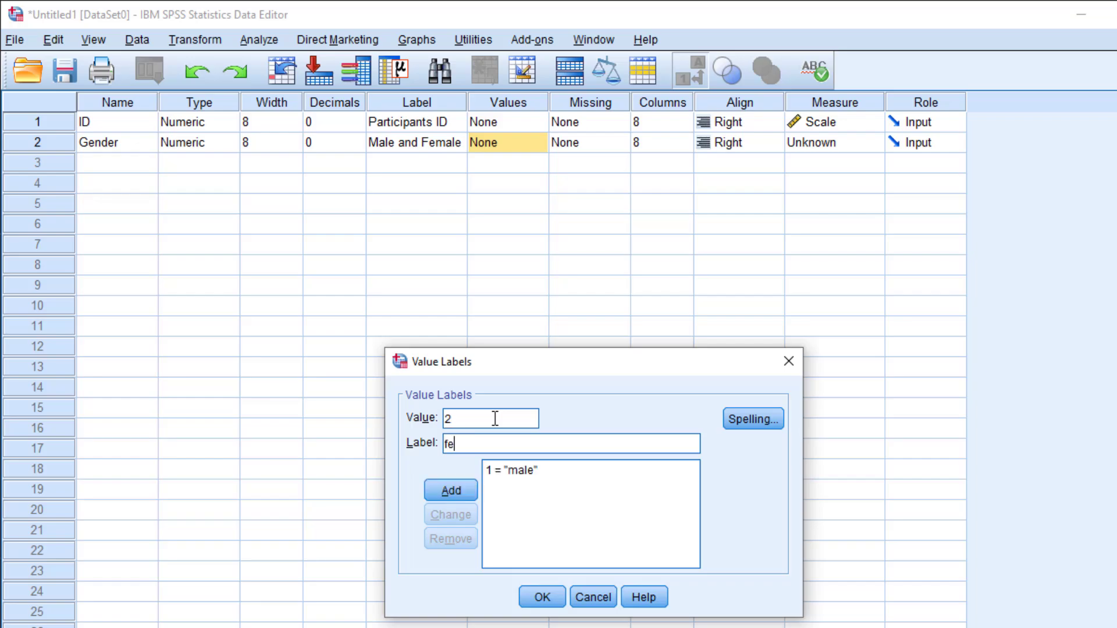
key(Return)
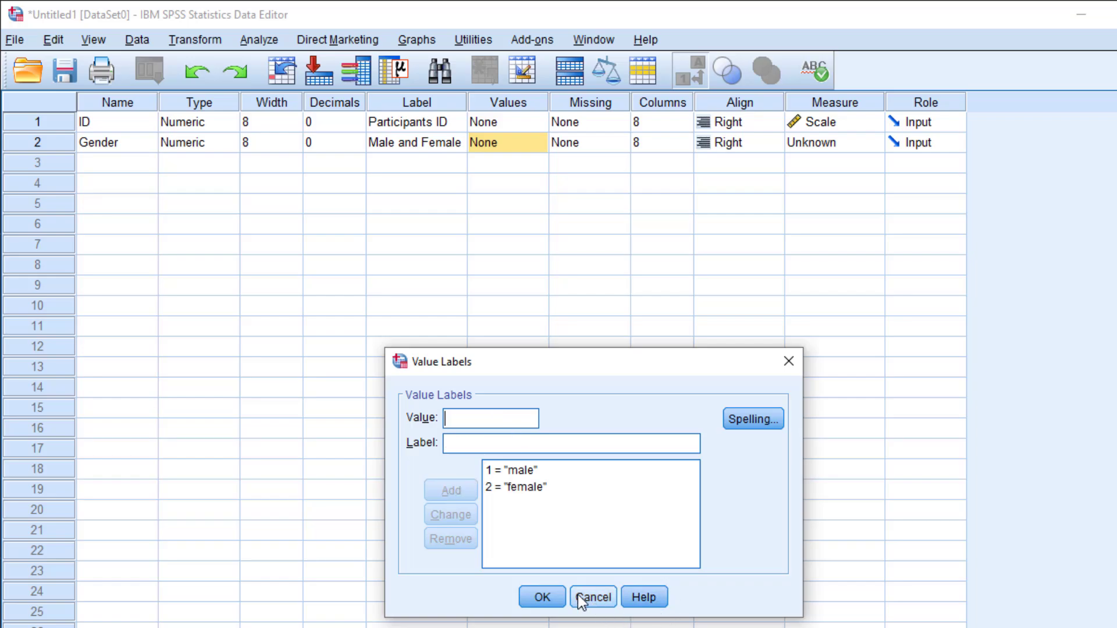
click(544, 596)
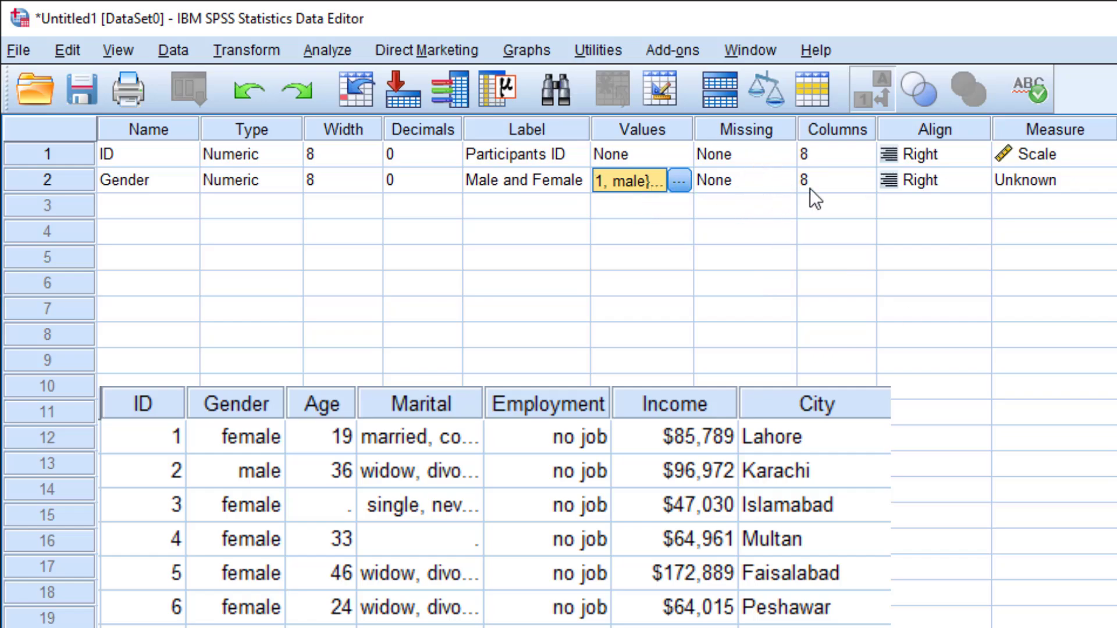
click(1051, 183)
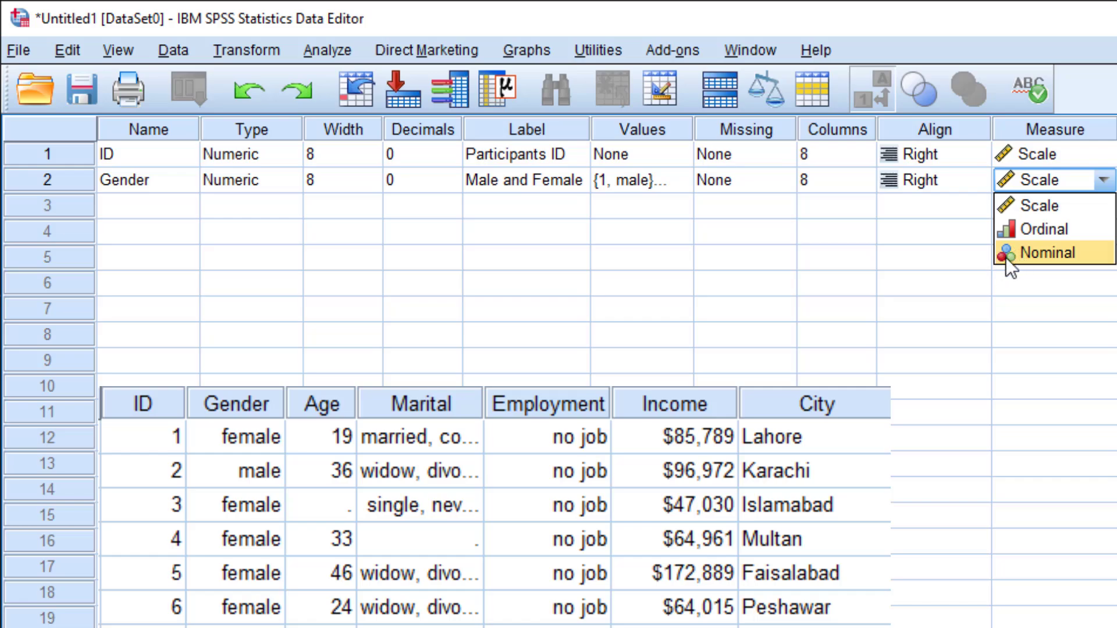
click(1035, 252)
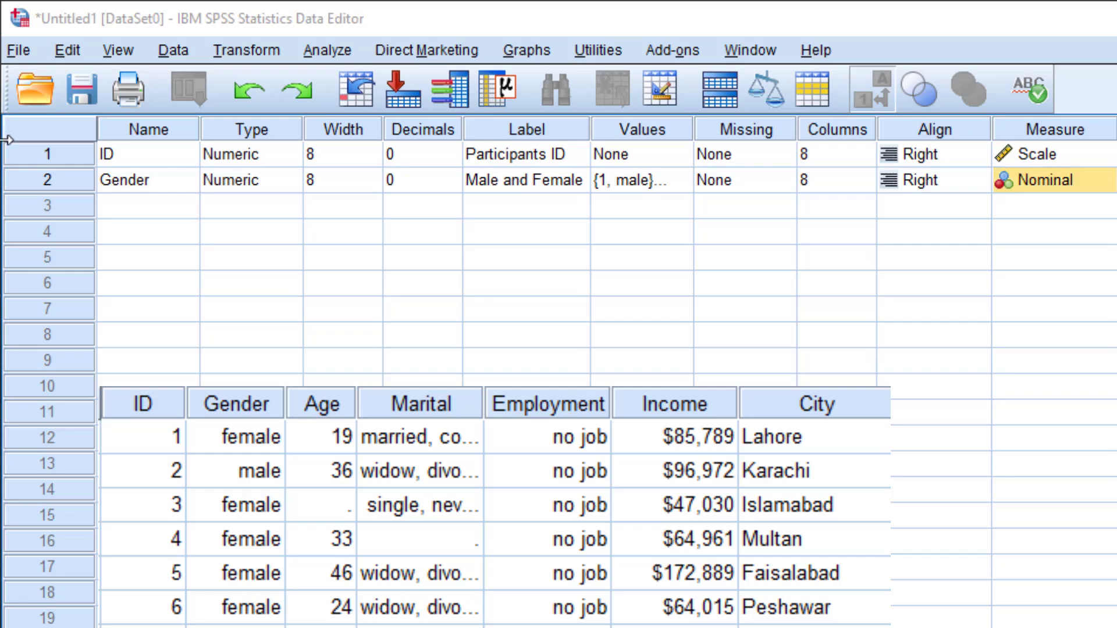
Define a third variable named Age in row 3 and label it "Years".
click(159, 203)
text(Age)
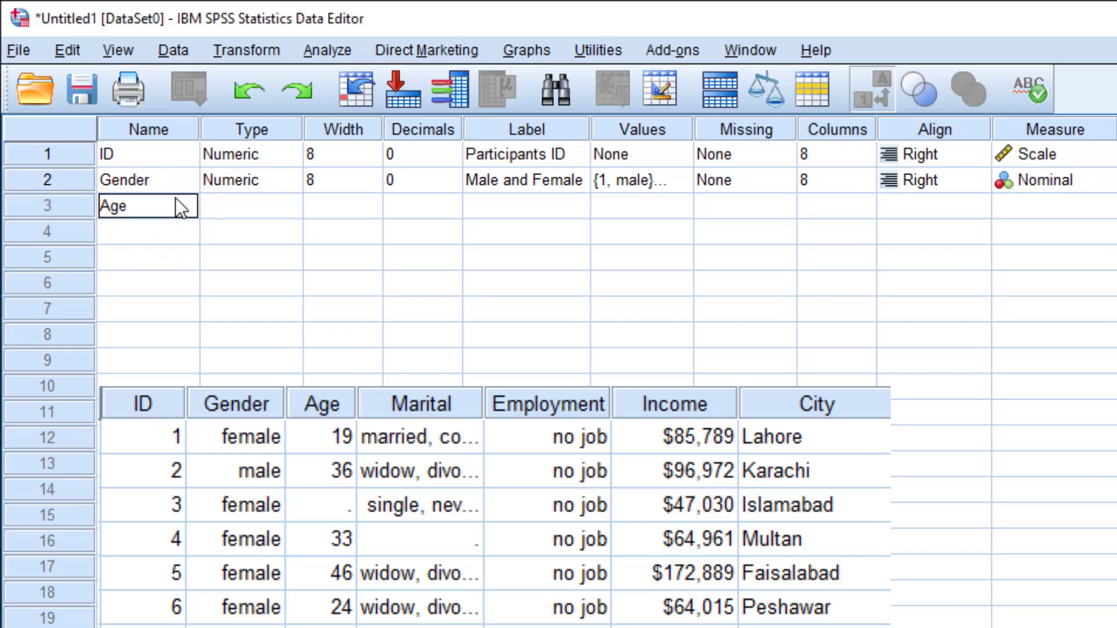
click(519, 215)
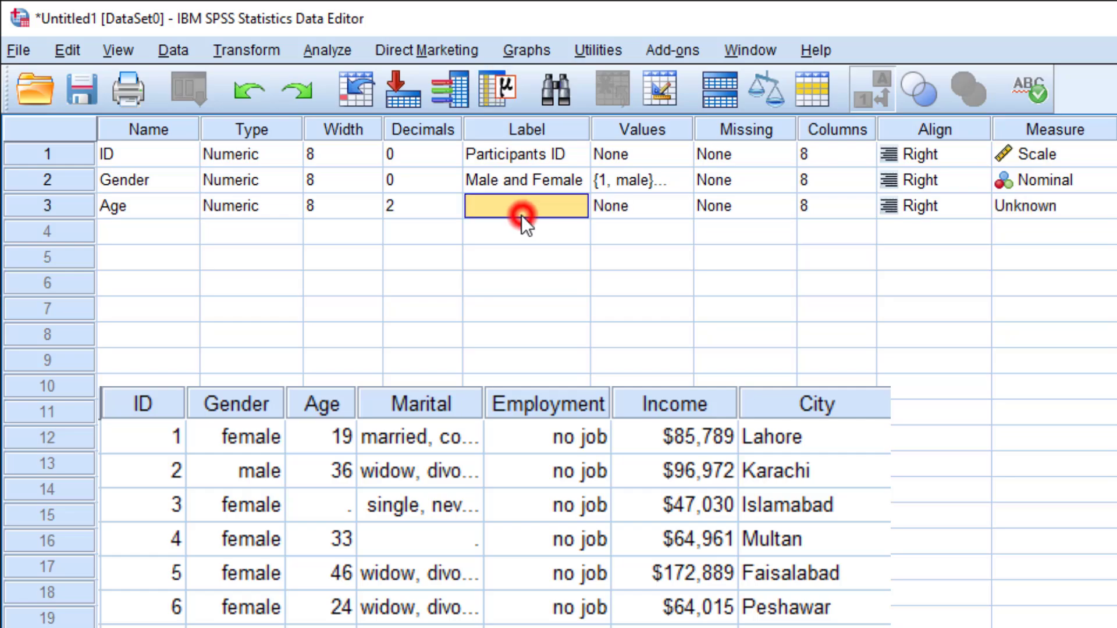
text(Years)
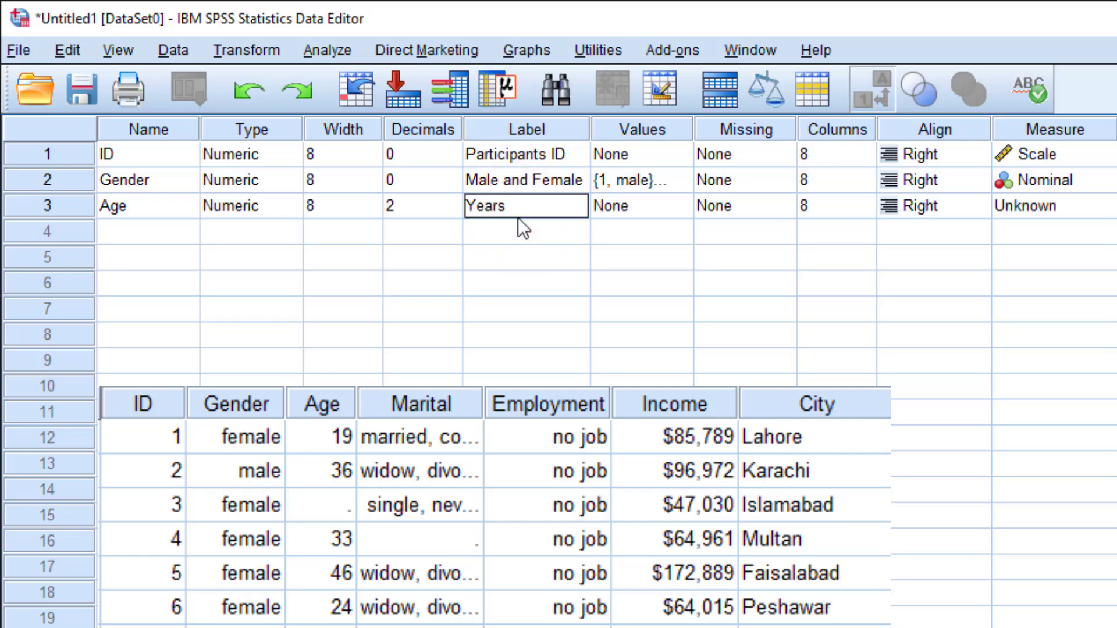
Change the third variable's label to "Age in Years".
key(BackSpace)
key(BackSpace)
key(BackSpace)
key(BackSpace)
key(BackSpace)
text(Age in)
key(shift+space)
text(Years)
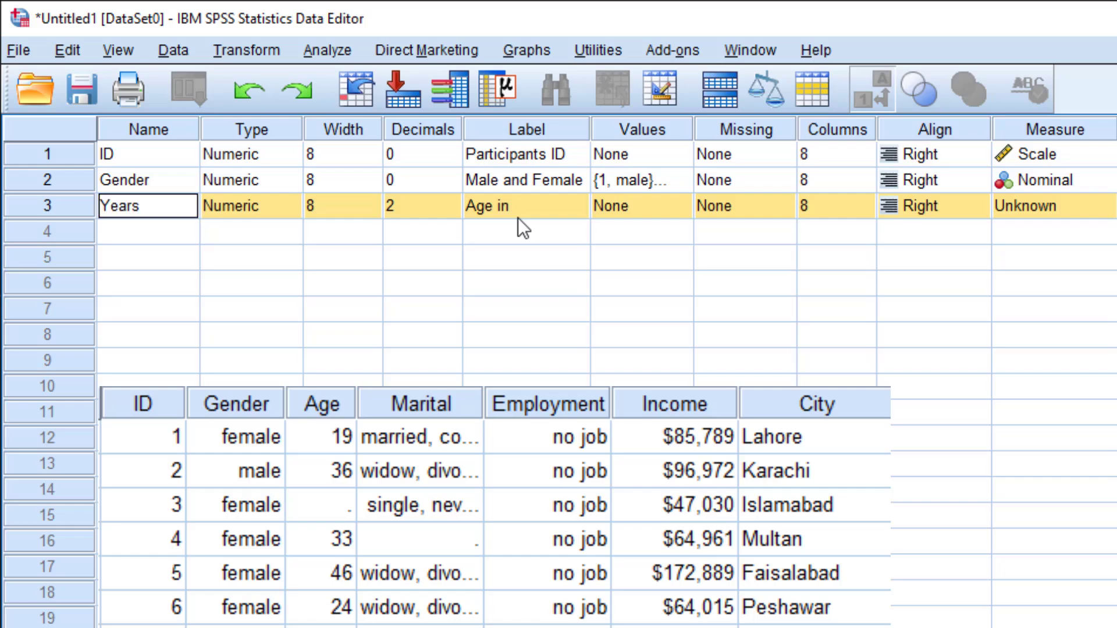
click(512, 214)
double_click(525, 205)
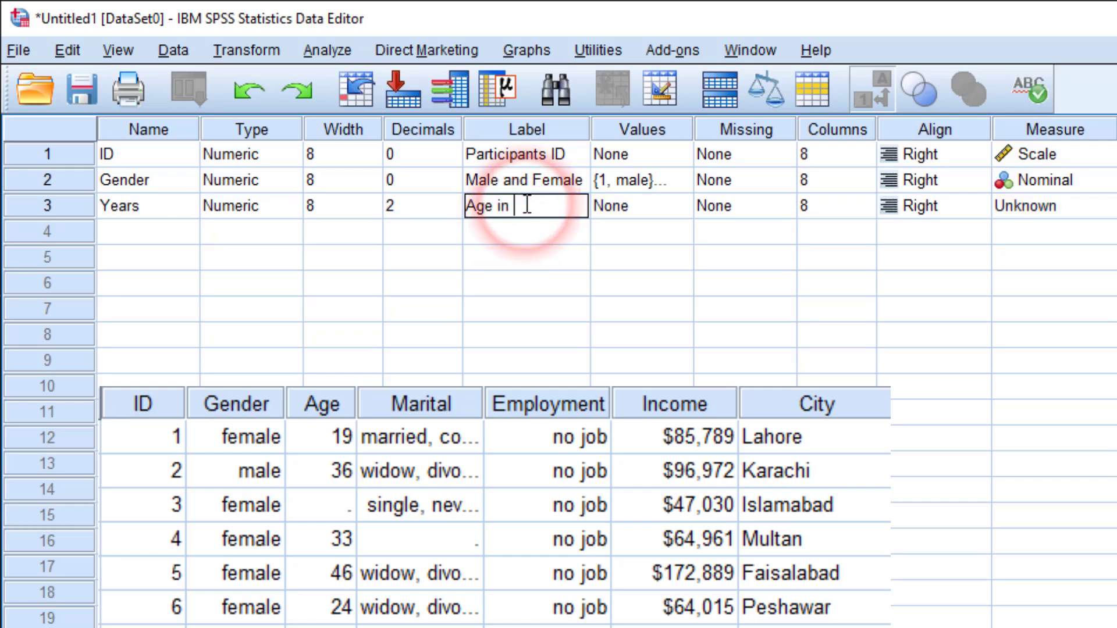
text(Years)
click(473, 247)
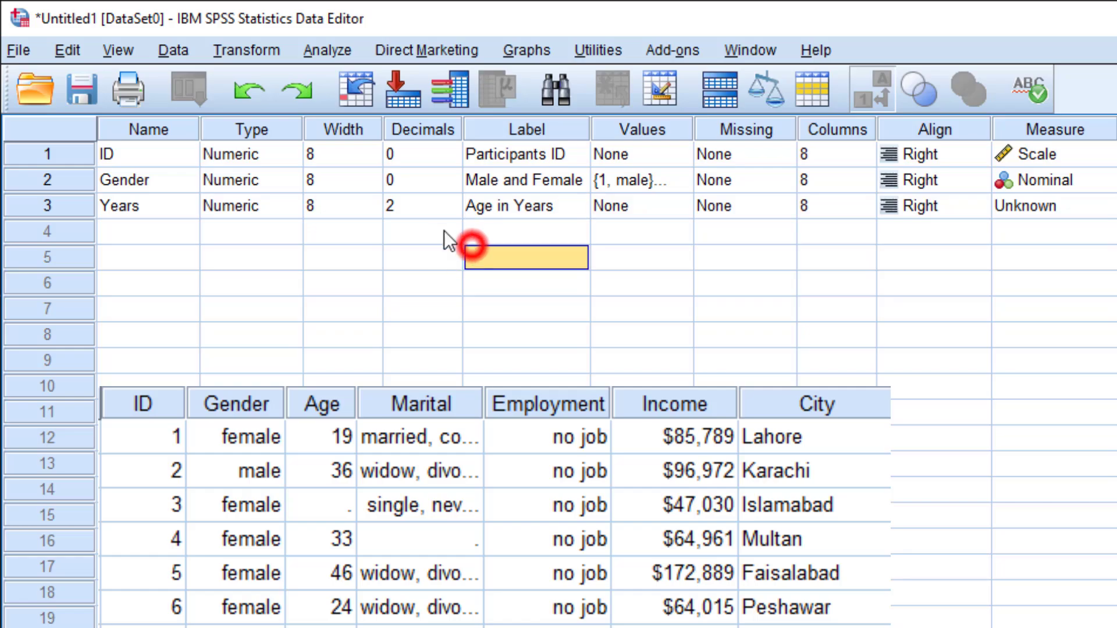
Rename the third variable from Years back to Age.
double_click(148, 211)
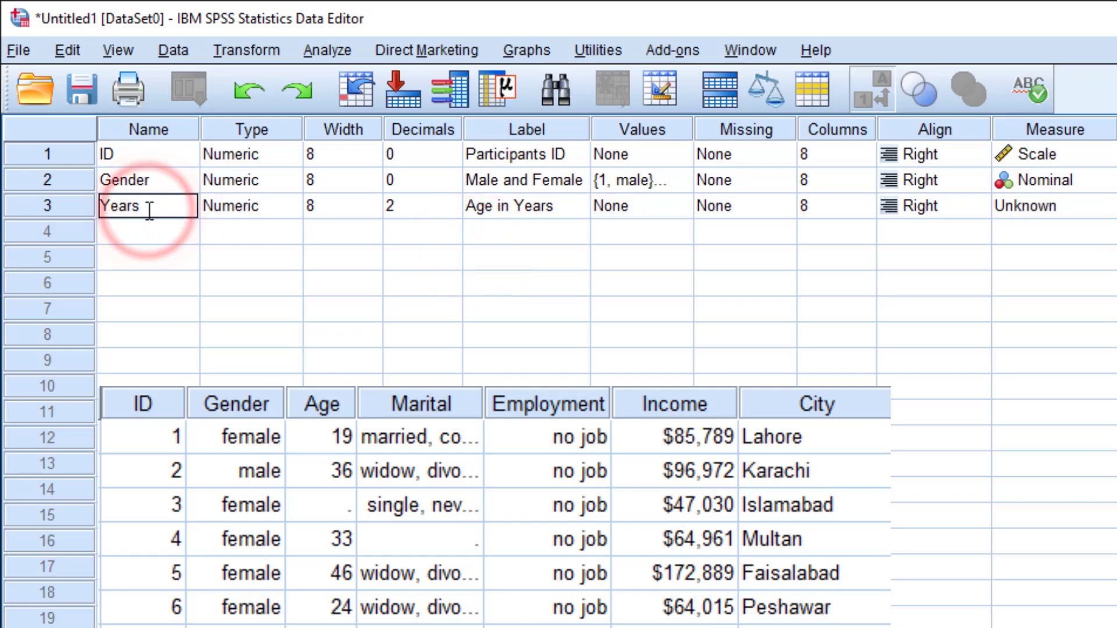
key(BackSpace)
key(BackSpace)
key(BackSpace)
key(BackSpace)
key(BackSpace)
text(Age)
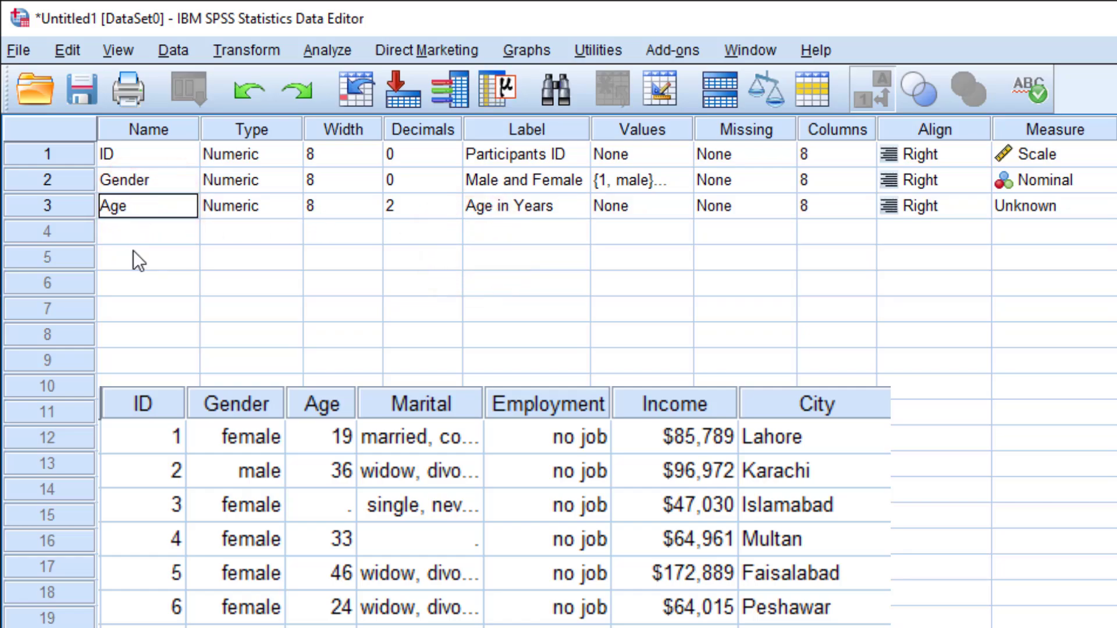
click(457, 331)
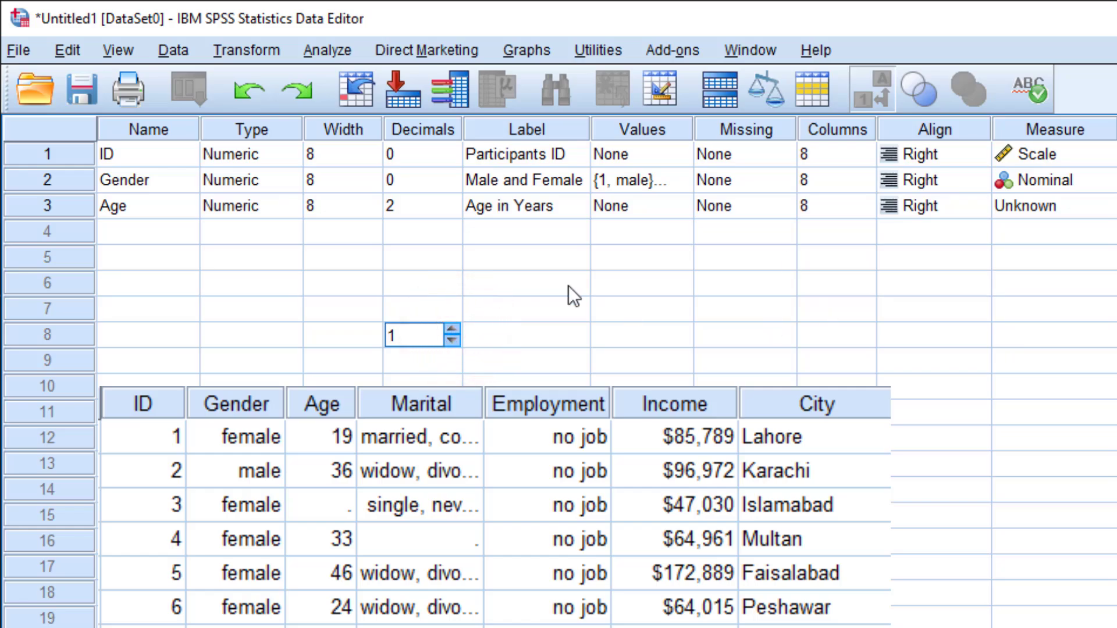
Clear the stray variables VAR00001 to VAR00005 from rows 4 to 8.
click(524, 284)
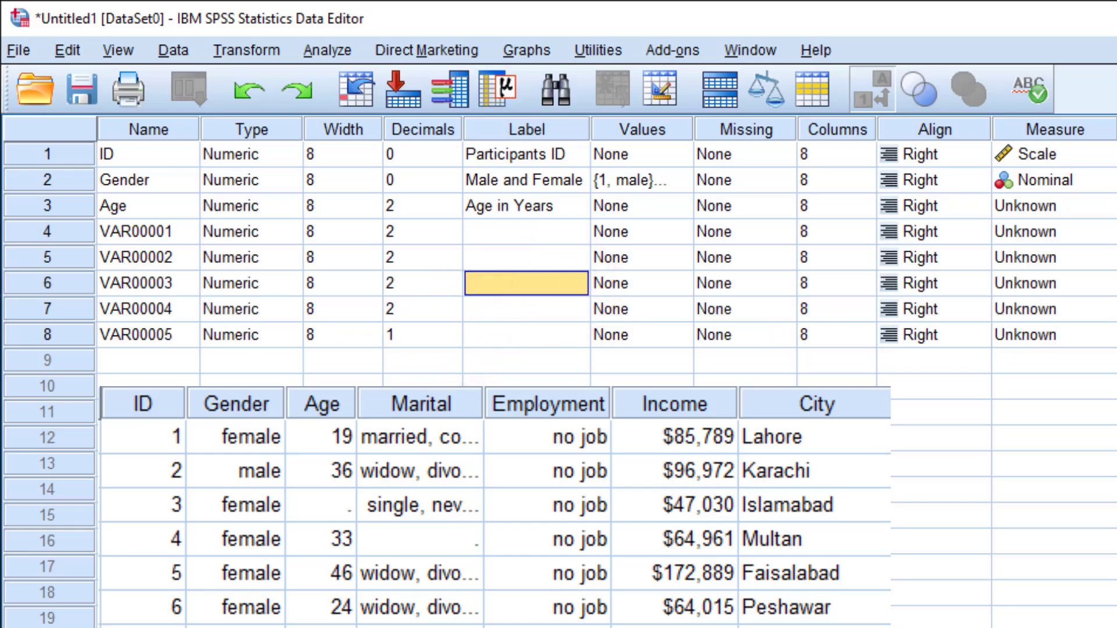
click(291, 390)
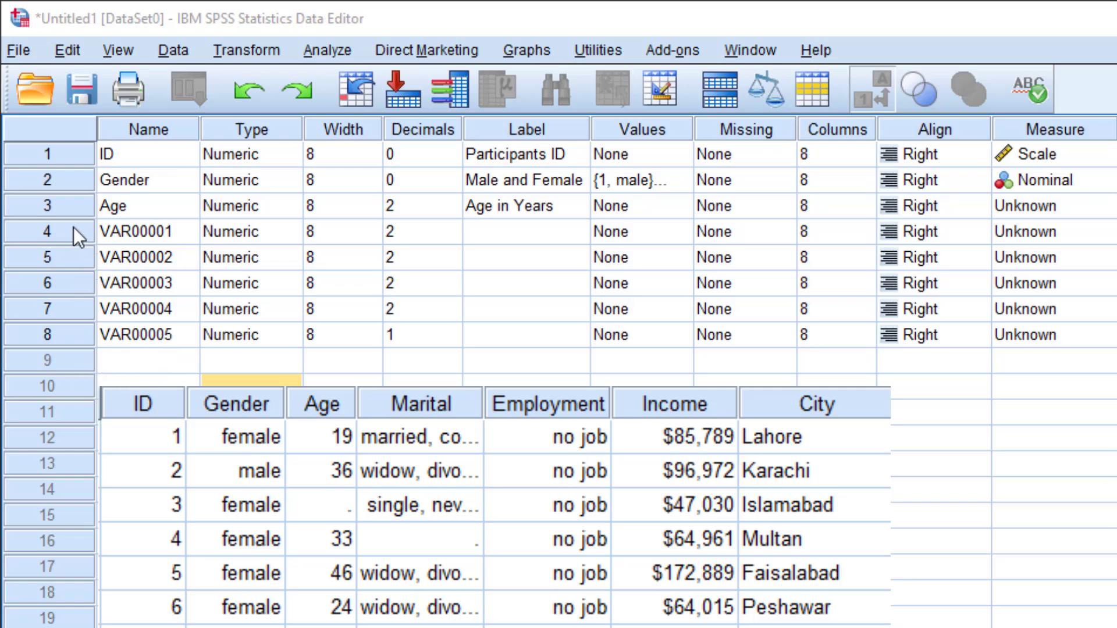
drag(65, 232, 68, 332)
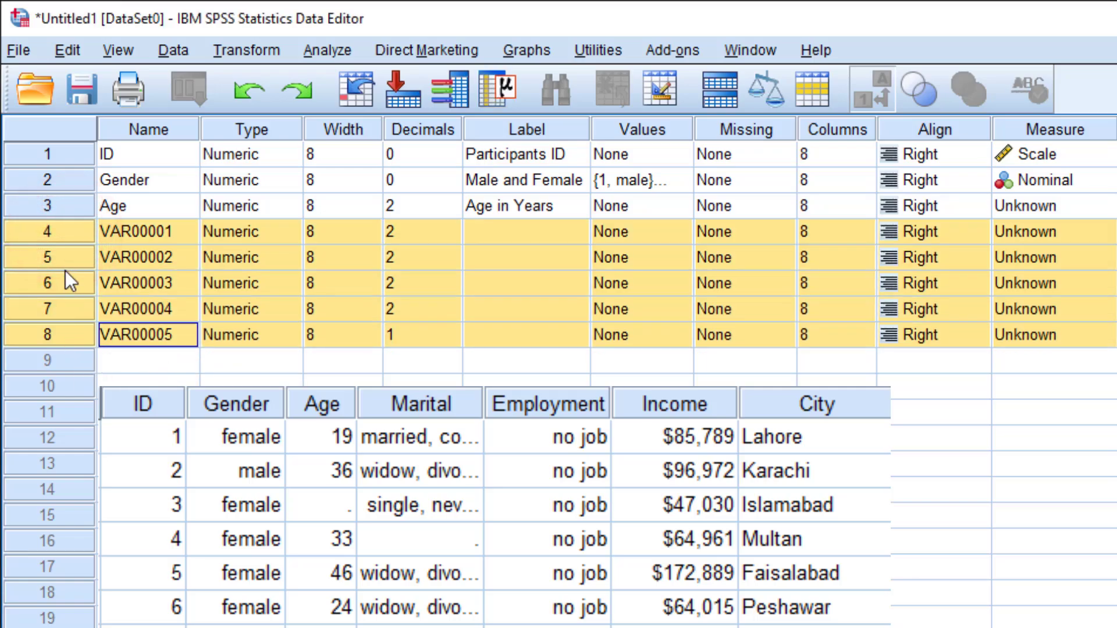
right_click(79, 227)
click(134, 302)
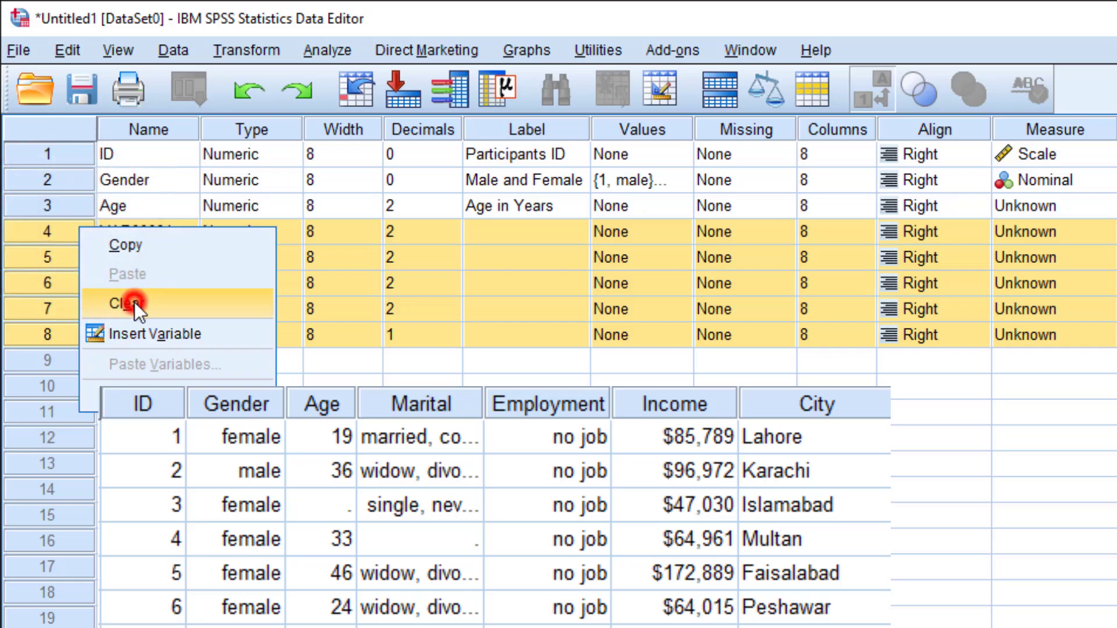
click(226, 280)
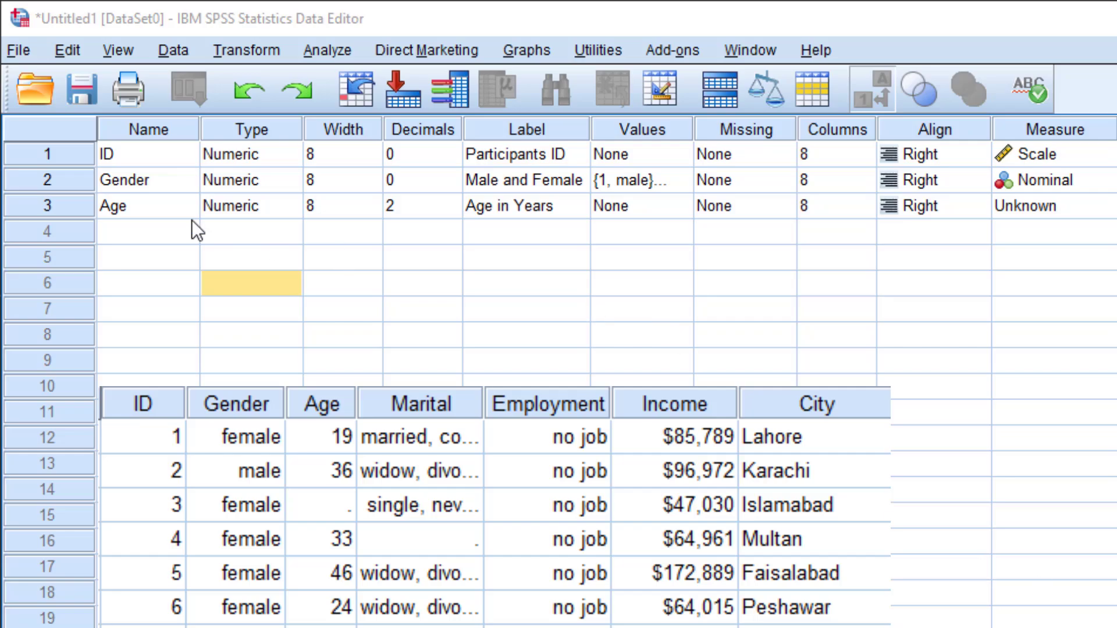
Set the Age variable's measure to Scale.
click(1088, 213)
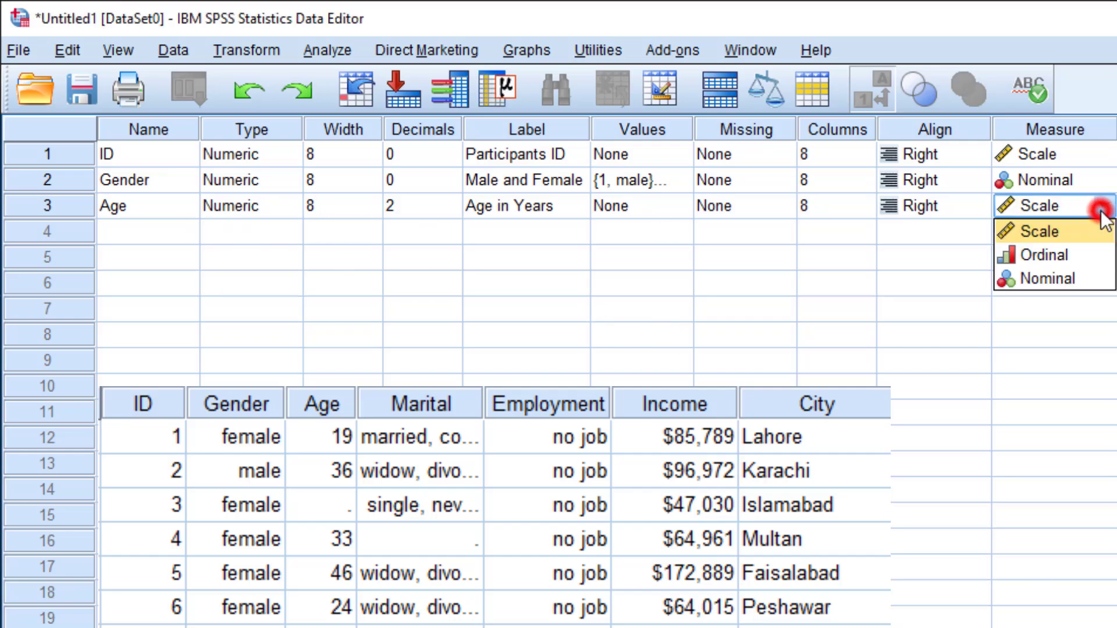
click(1063, 231)
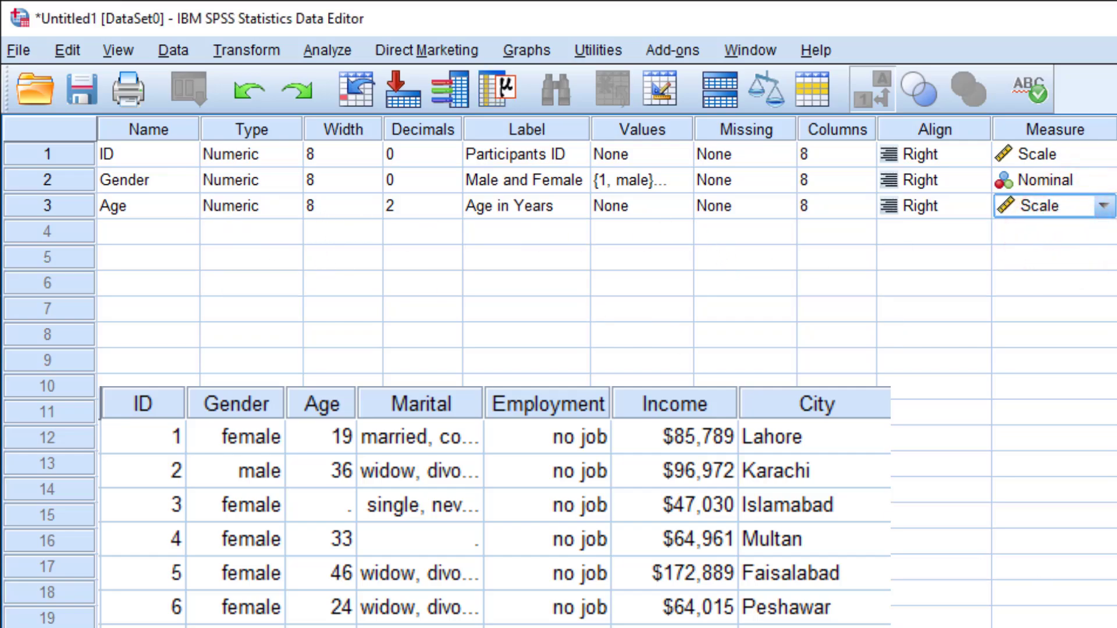
Define a fourth variable named Marital in row 4 and label it "marital status".
click(160, 235)
text(Marital)
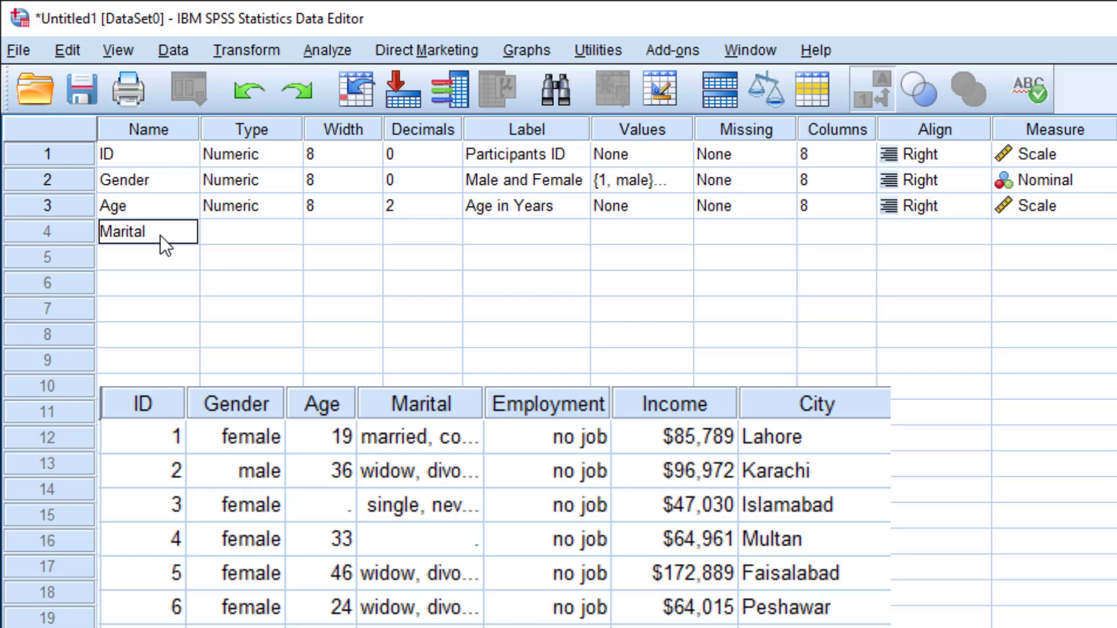
click(252, 298)
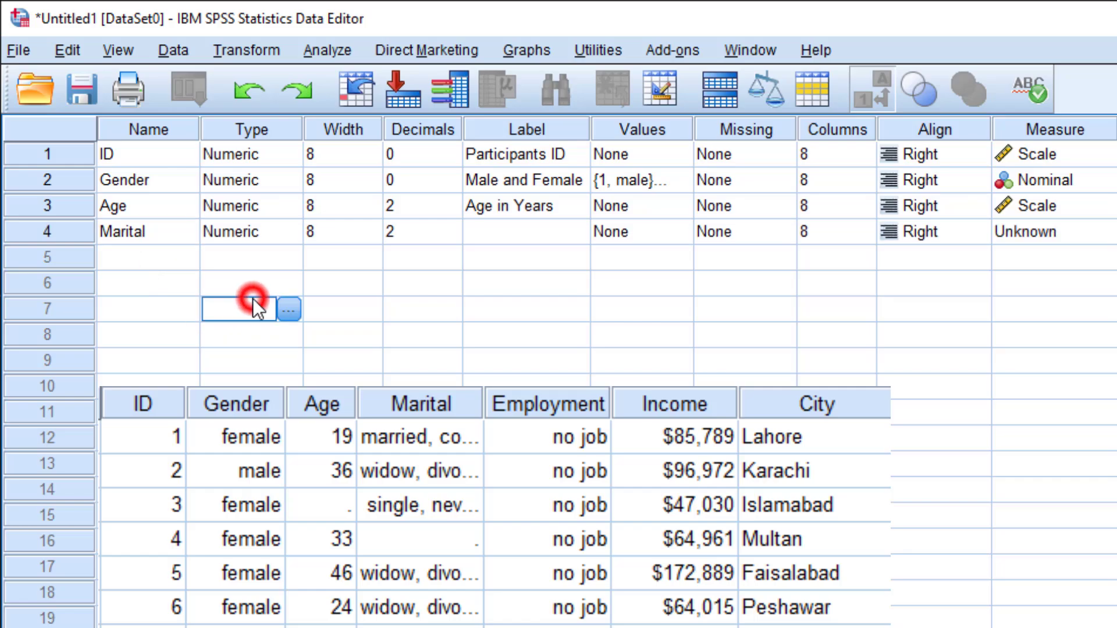
click(502, 236)
text(mar)
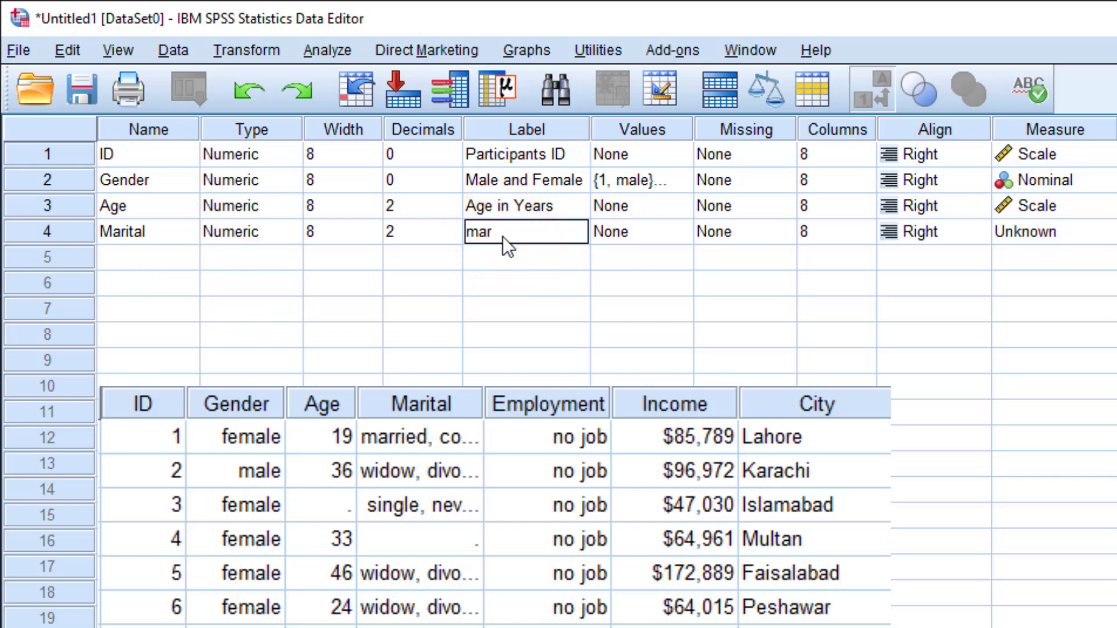
text(ital status)
click(560, 291)
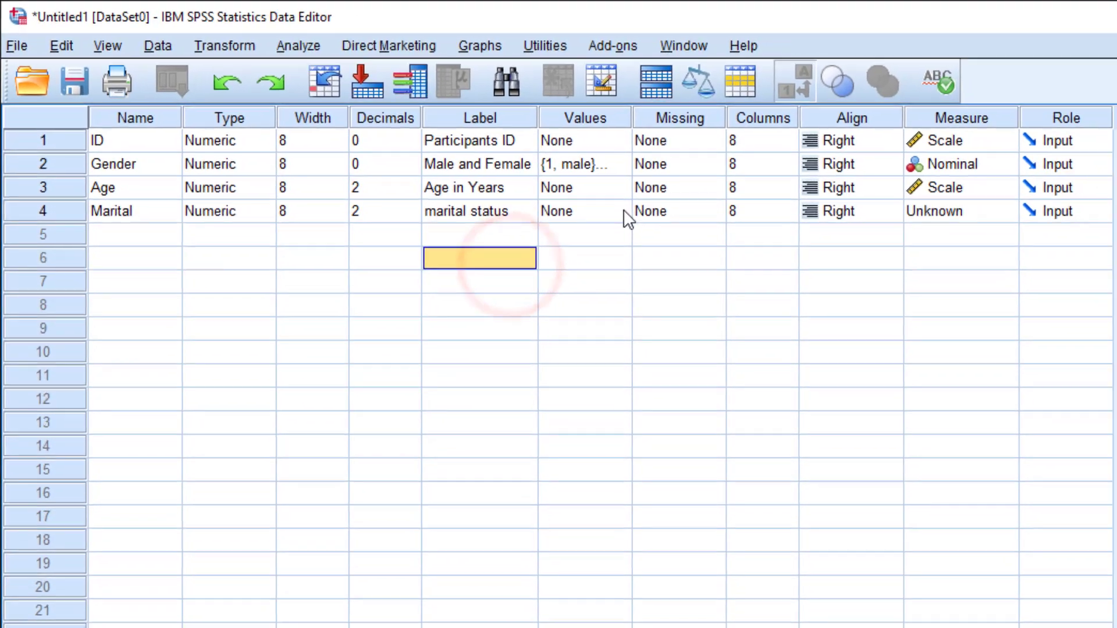
Assign the Marital variable the value labels 1 = married and 2 = Widow.
click(624, 211)
click(624, 211)
click(570, 476)
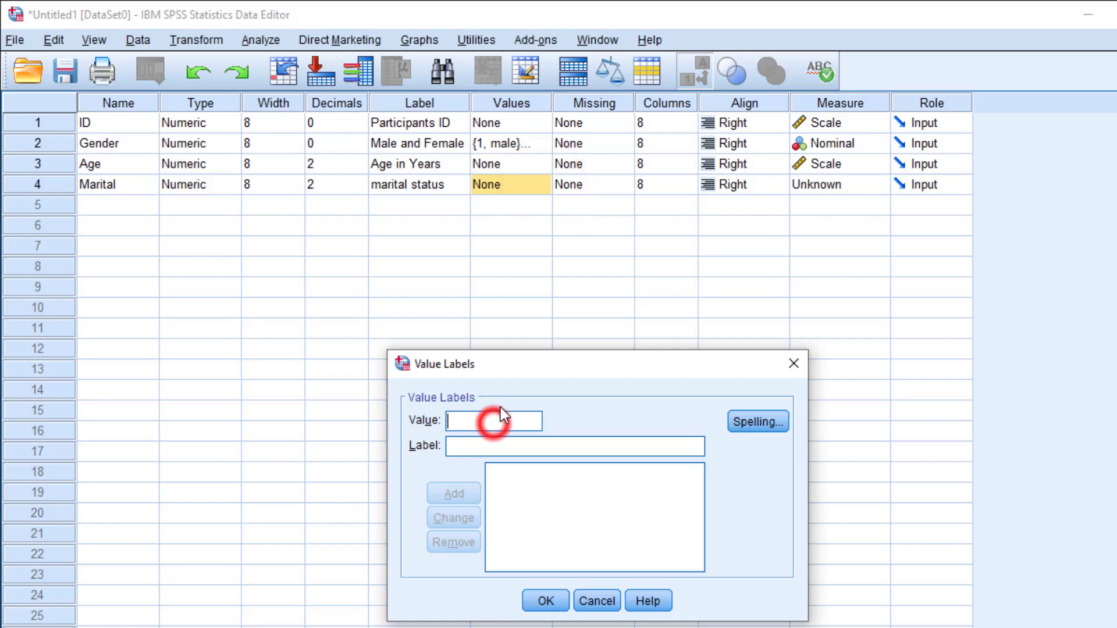
text(1)
key(Tab)
text(married)
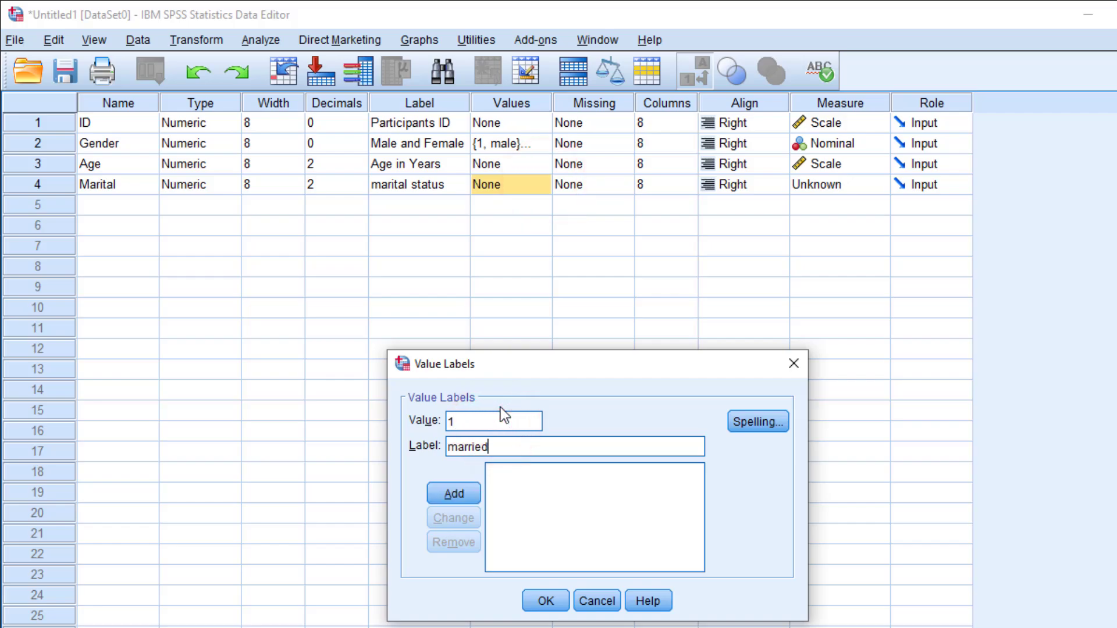
key(Return)
text(2)
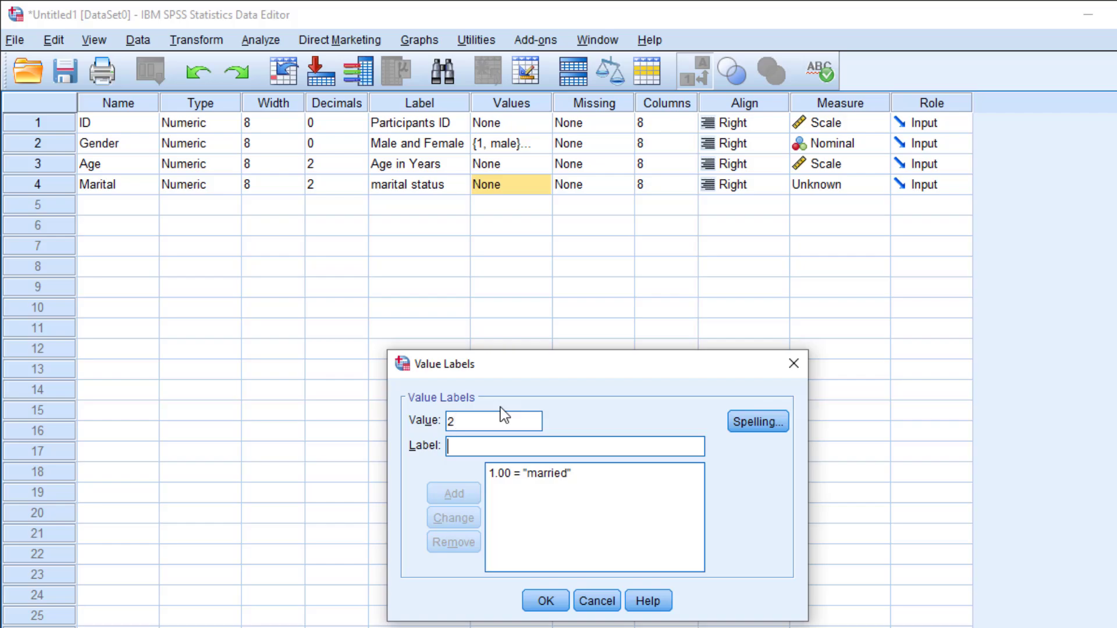
key(Tab)
text(Wid)
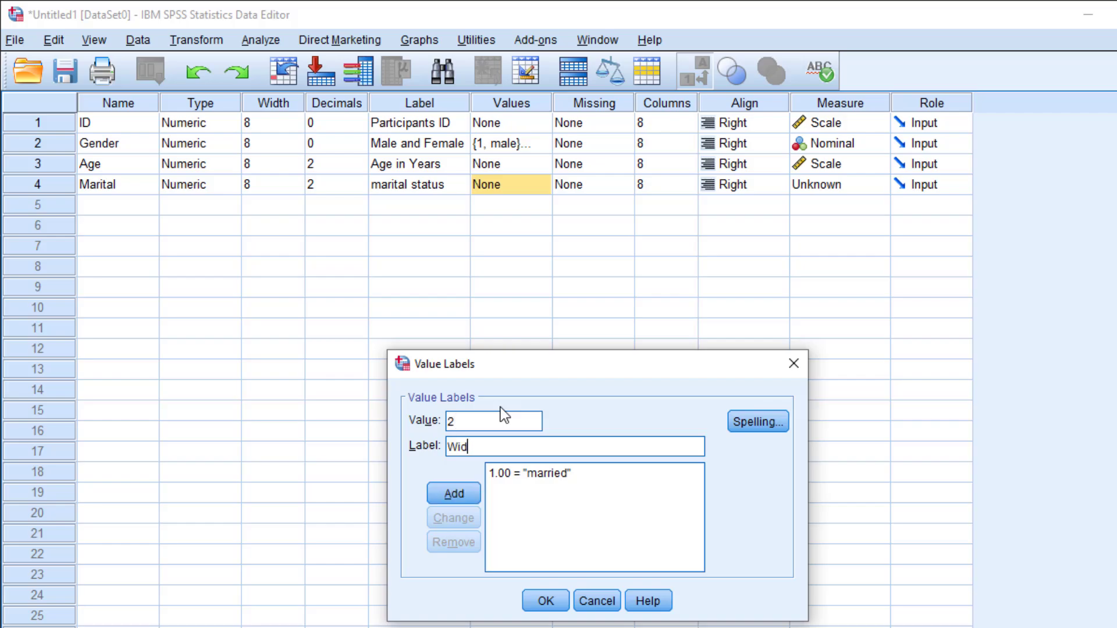
text(ow)
key(Return)
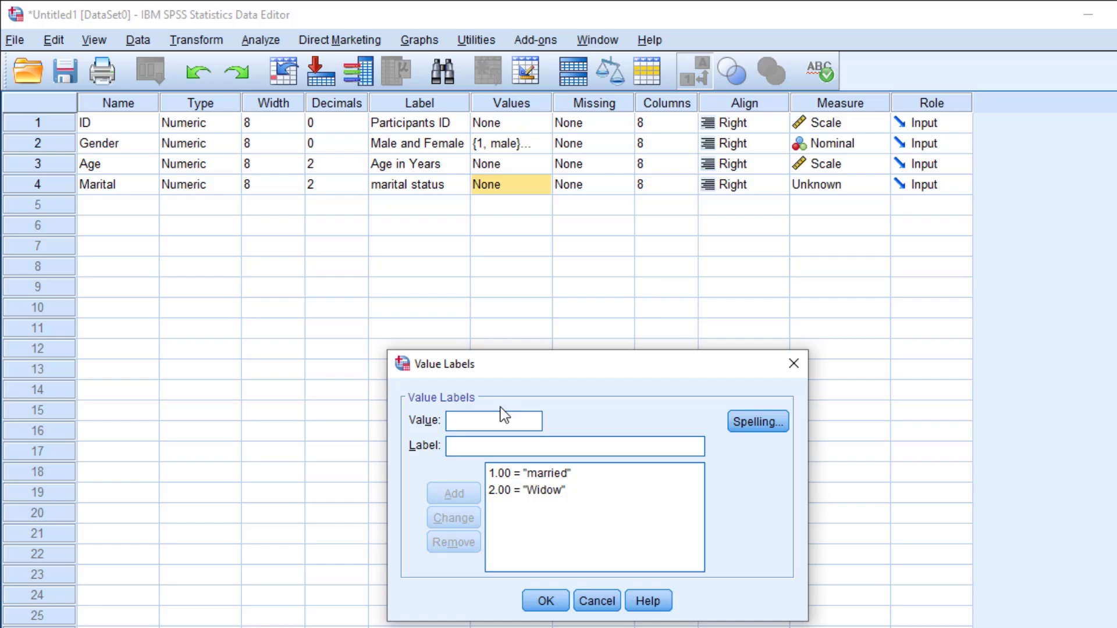
Add the value label 3 = Single to the Marital variable and set its measure to Nominal.
text(3.00 = ")
text(Single)
key(Return)
click(546, 601)
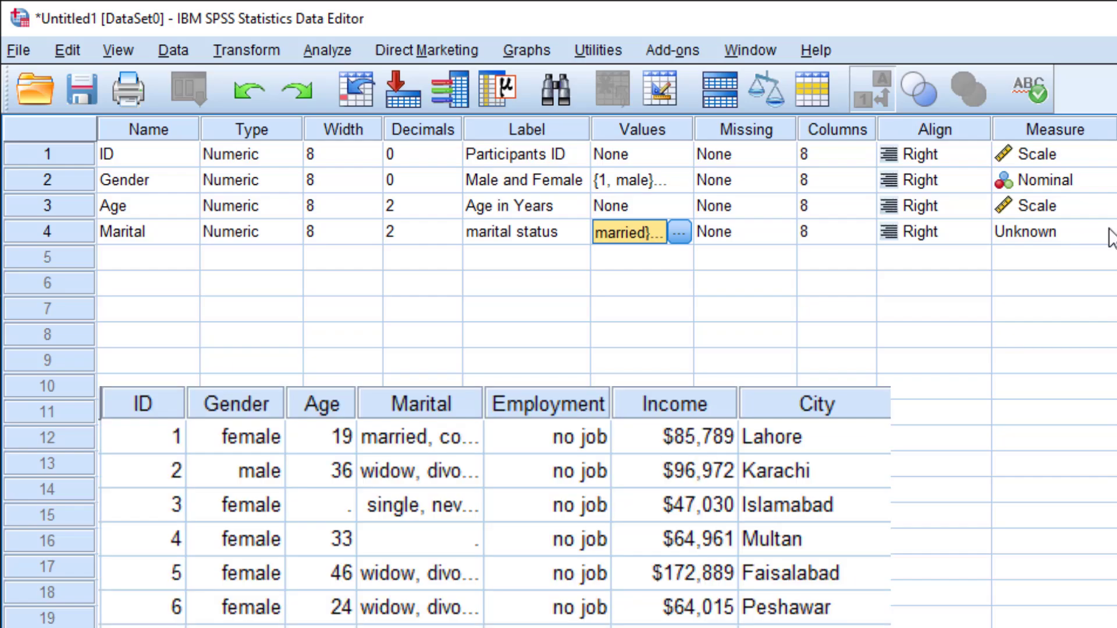
click(1103, 232)
click(1104, 232)
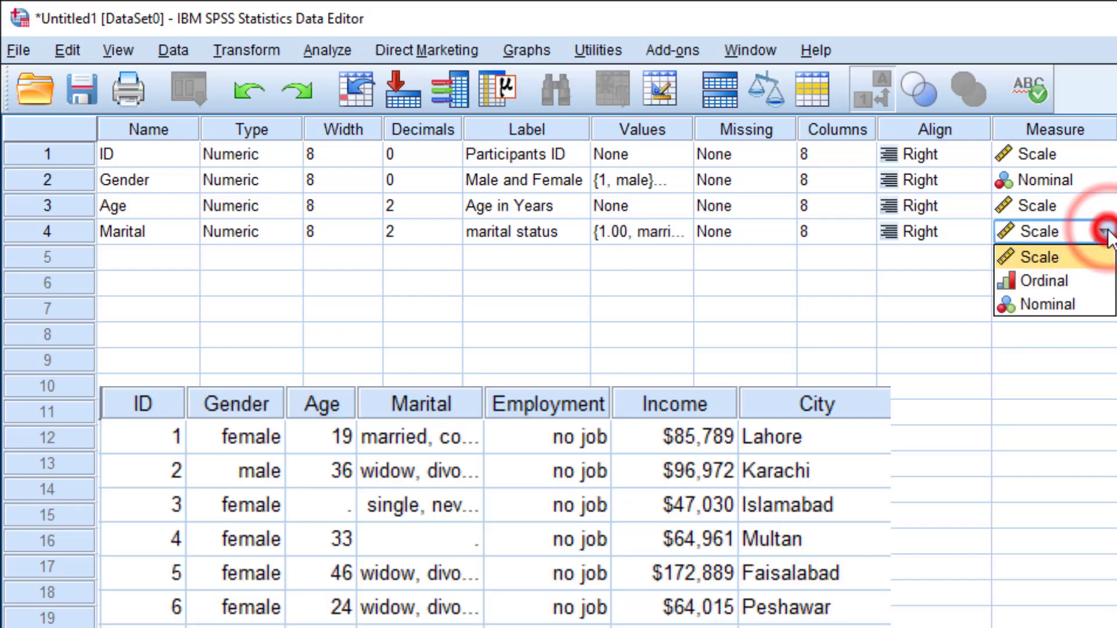
click(1074, 308)
Define a fifth variable named Employment in row 5.
click(163, 260)
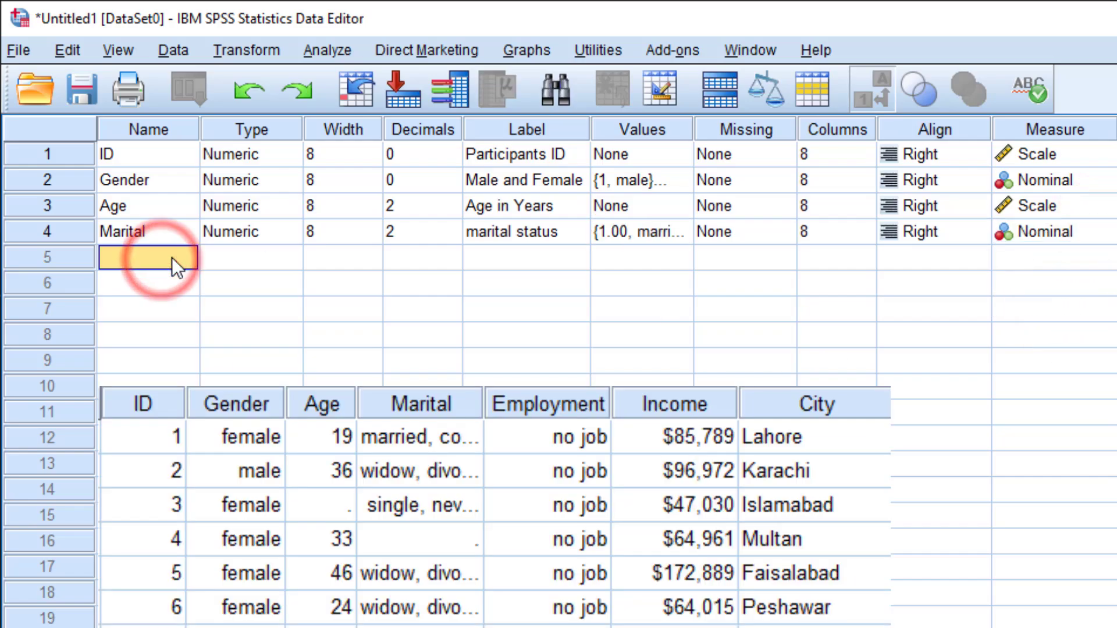
text(Employment)
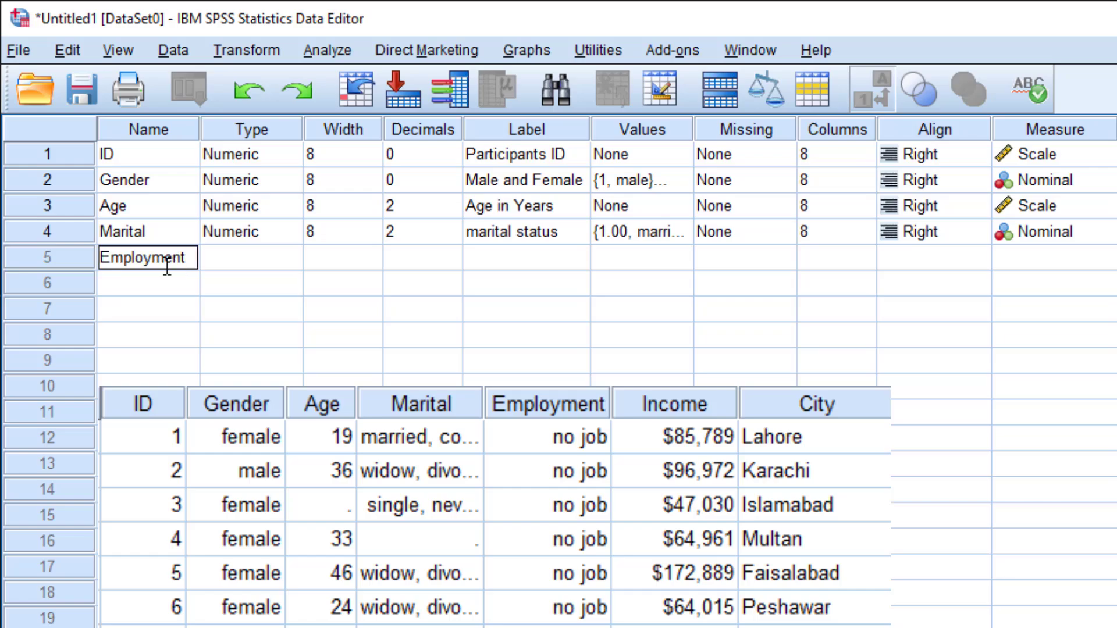
click(292, 252)
click(1018, 431)
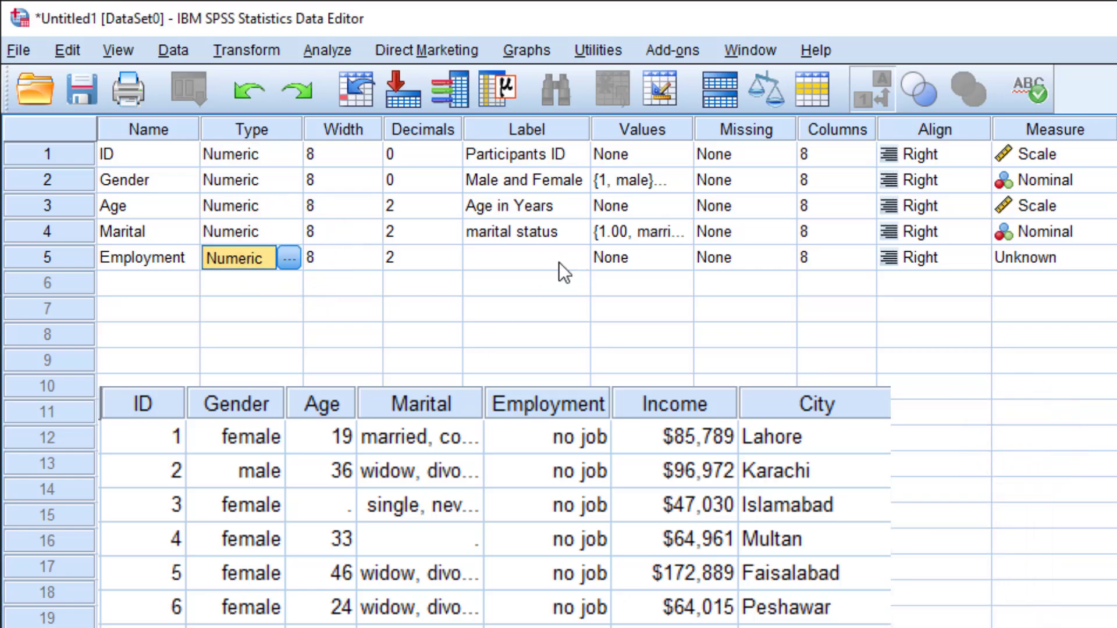
Assign the Employment variable the value labels 1 = No Job and 2 = Job.
click(643, 265)
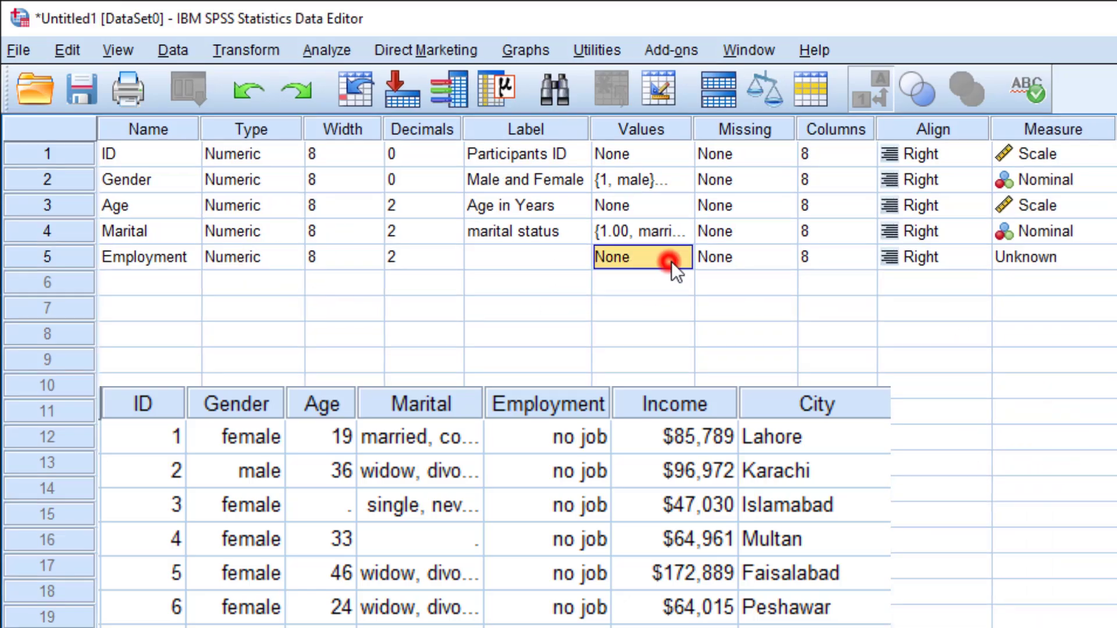
click(682, 257)
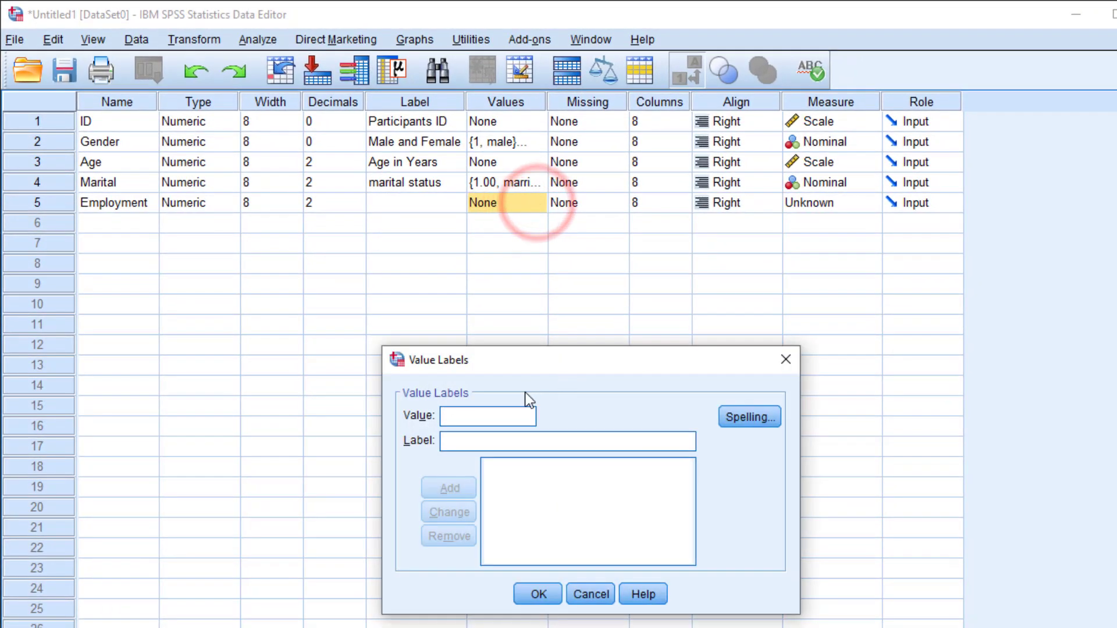
click(506, 418)
text(1)
text(No Jb)
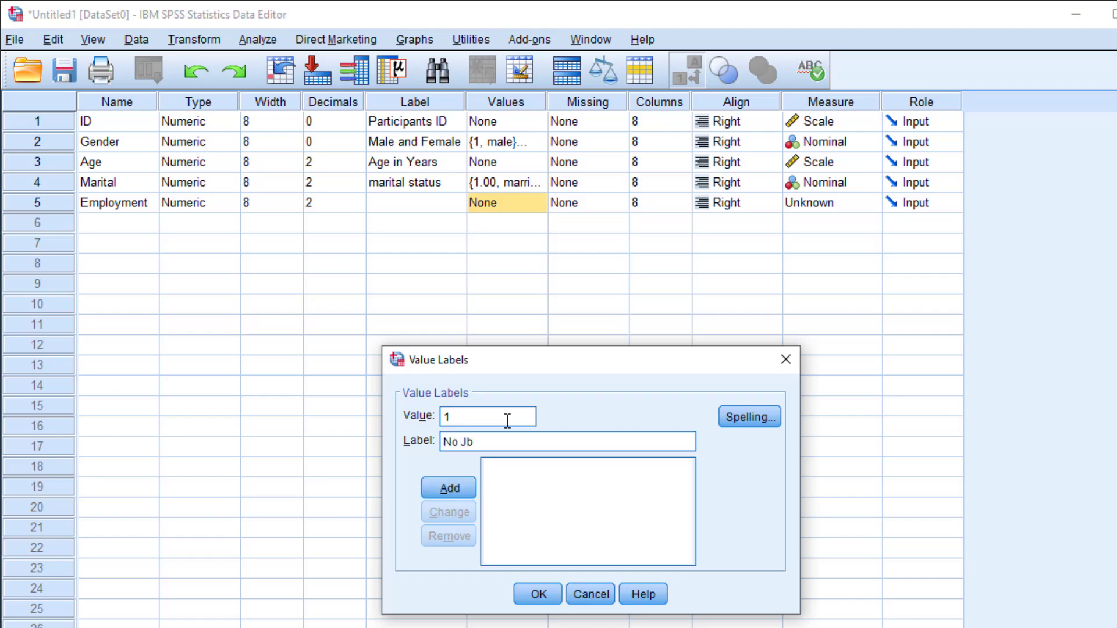
key(BackSpace)
text(ob)
key(Return)
text(2)
key(Tab)
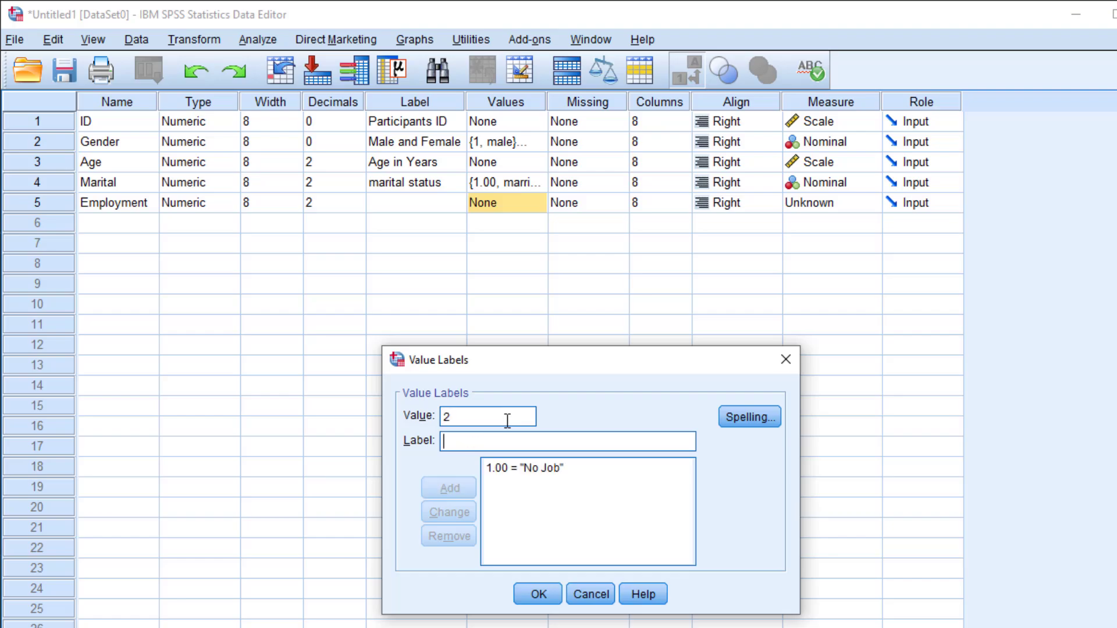
text(Job)
key(Return)
click(538, 593)
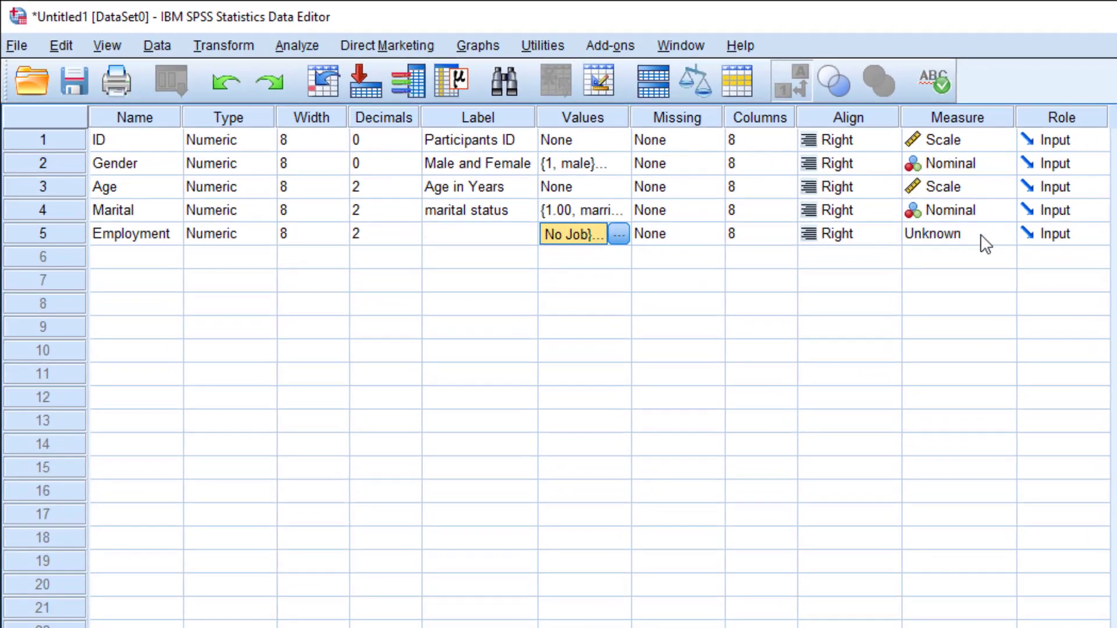
Set the Employment variable's measure to Nominal and dismiss the stray dialog.
click(871, 205)
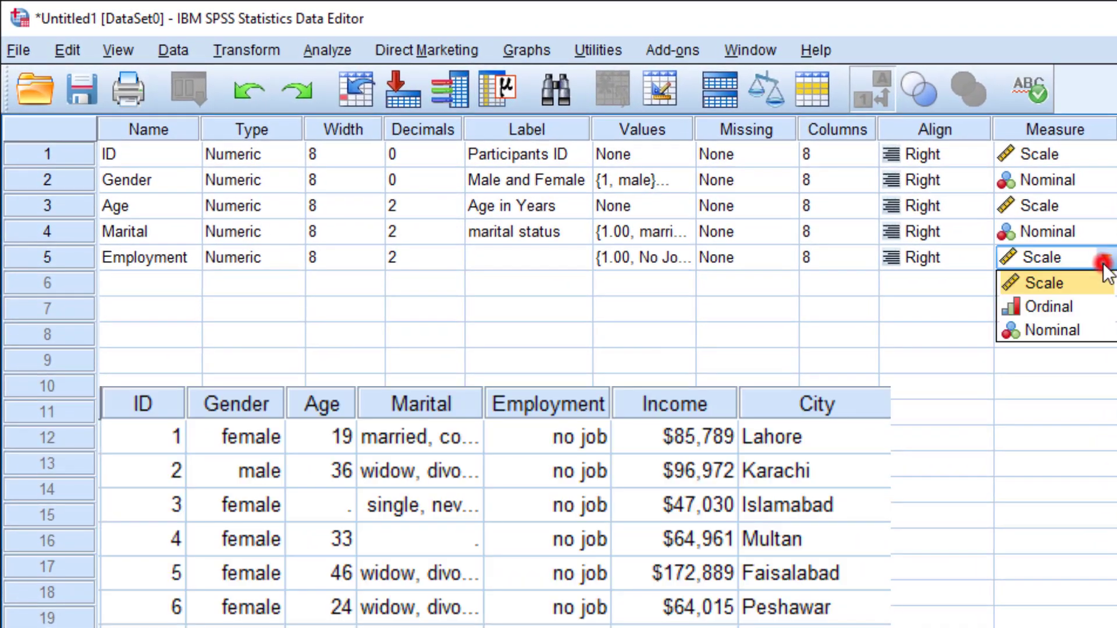
click(1065, 330)
click(787, 364)
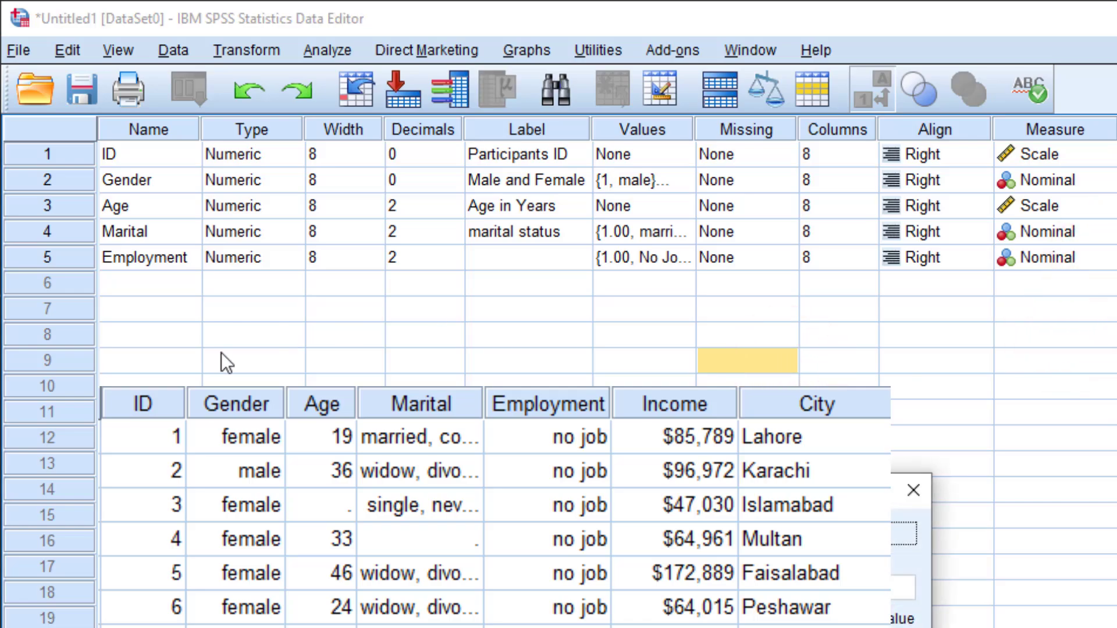
click(914, 490)
Define a sixth variable named Income in row 6.
click(155, 285)
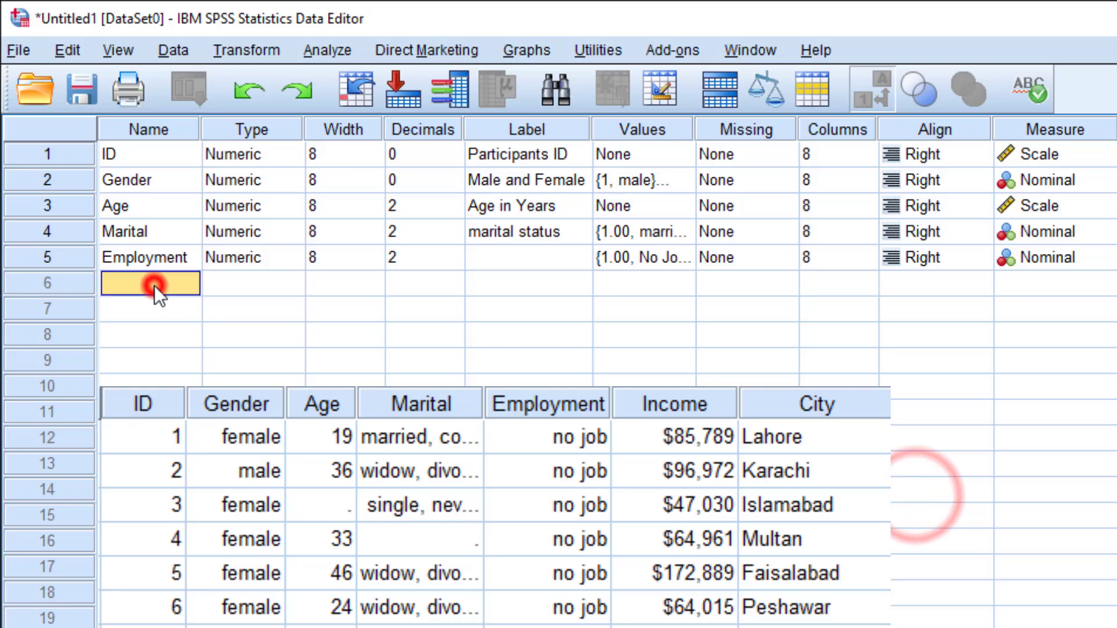
text(Income)
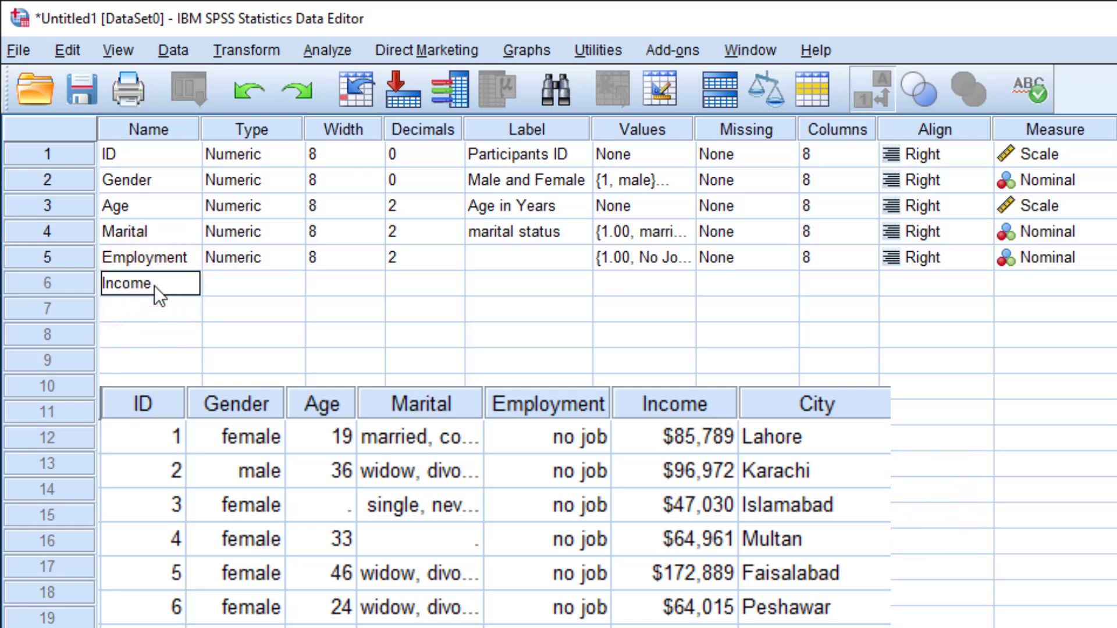
key(Return)
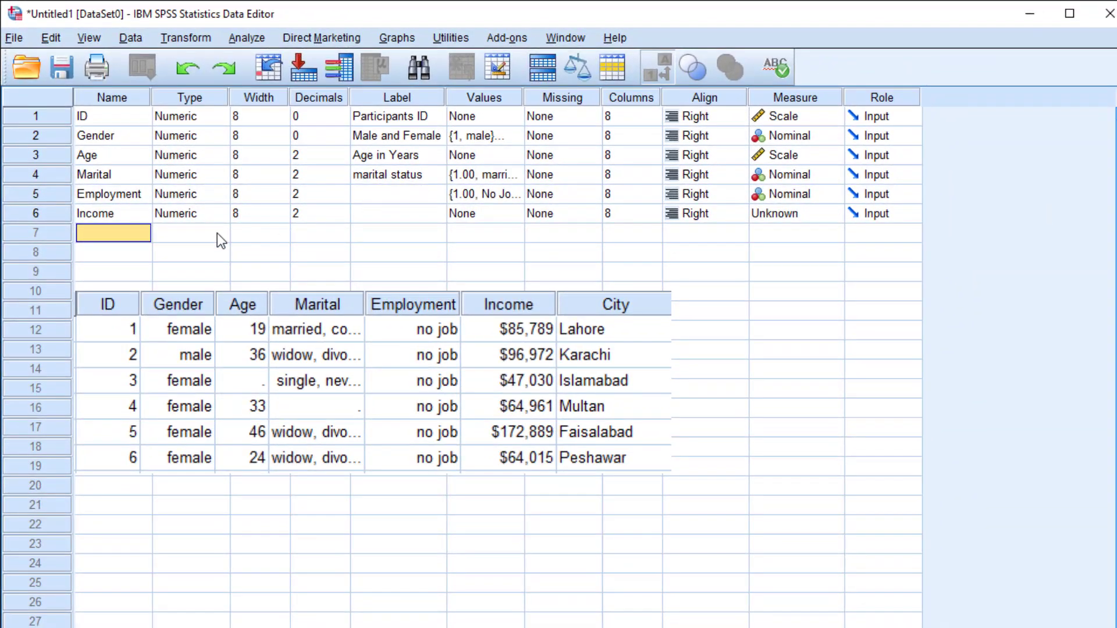
Set the Income variable's type to Dollar and its measure to Scale.
click(221, 213)
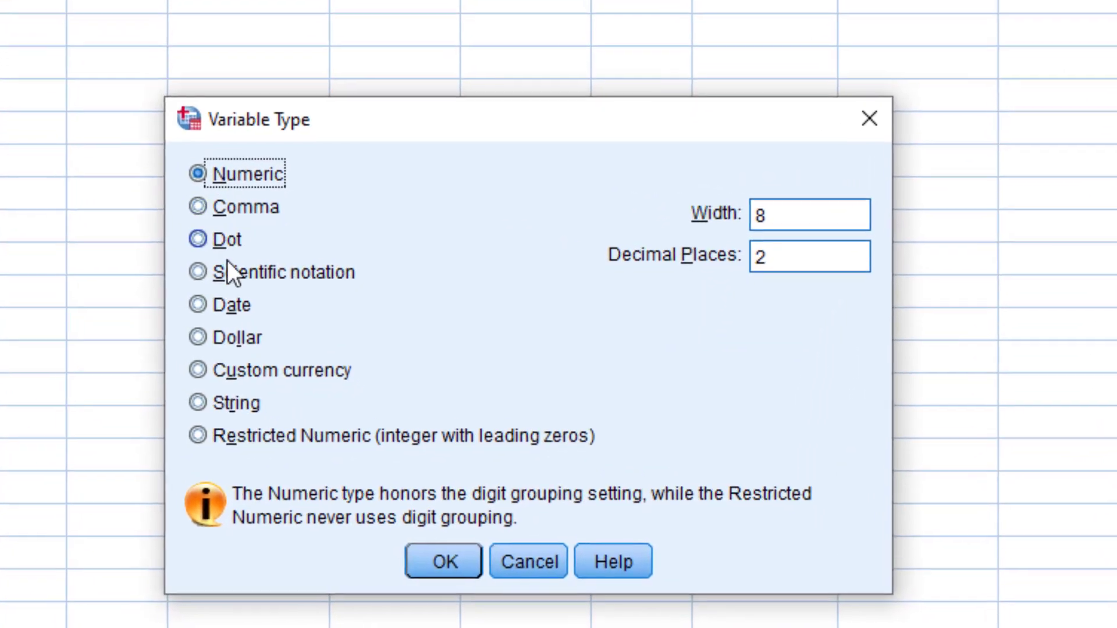
click(210, 333)
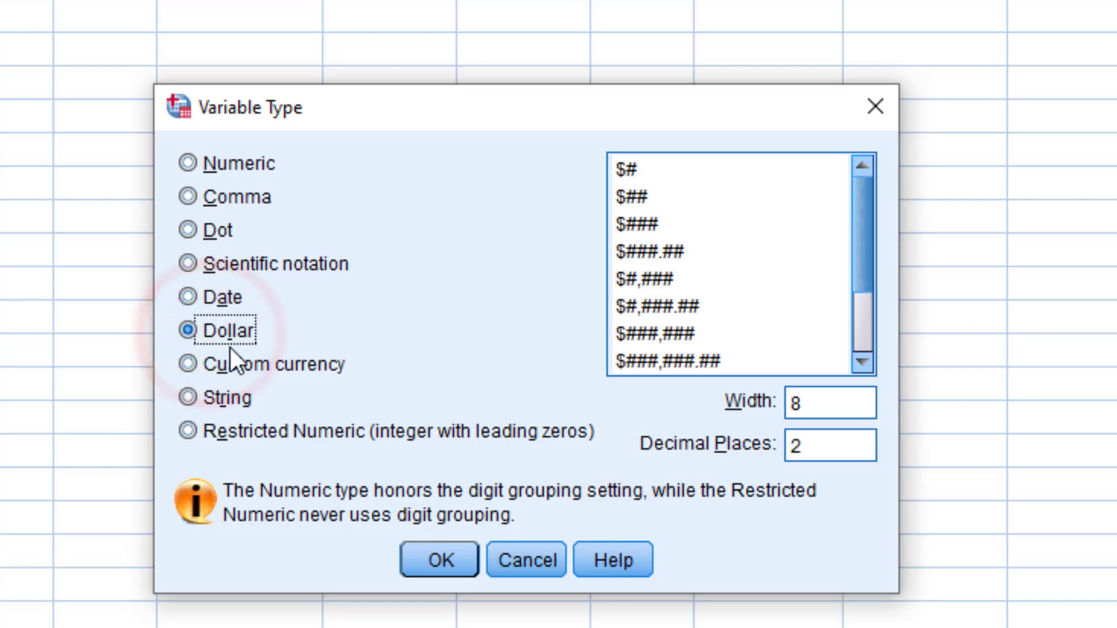
click(442, 563)
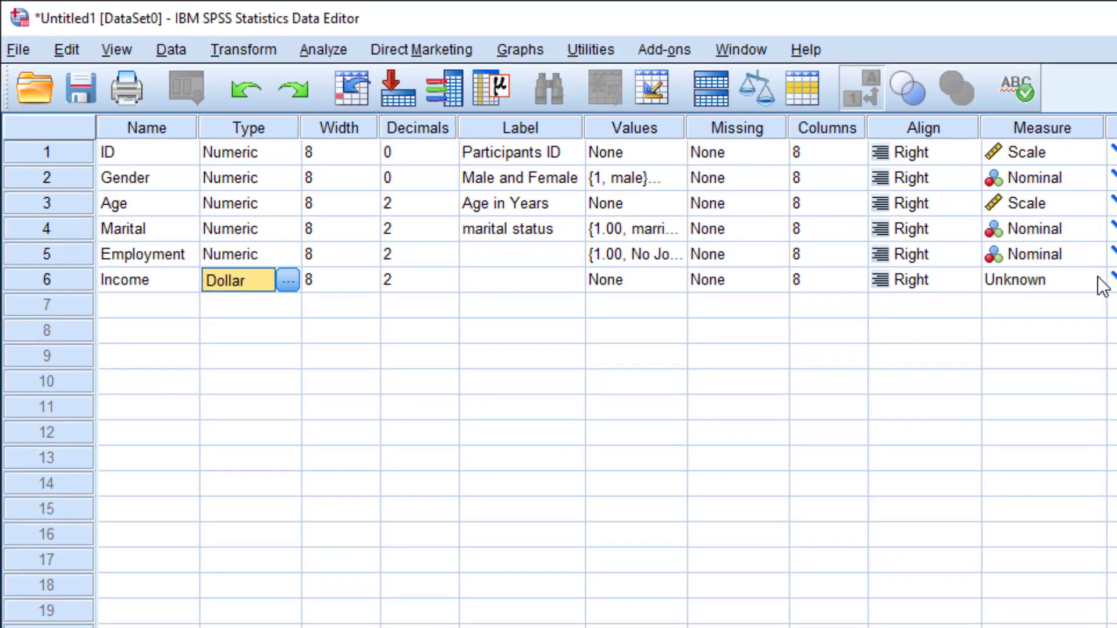
click(1098, 282)
click(1054, 305)
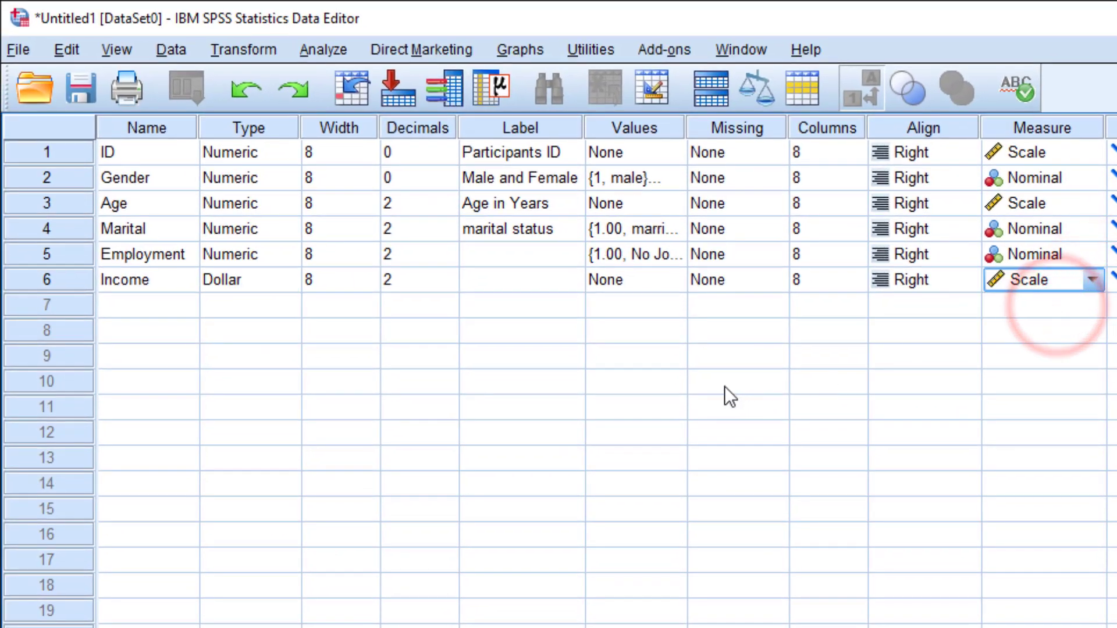
Define a seventh variable named City in row 7.
click(168, 304)
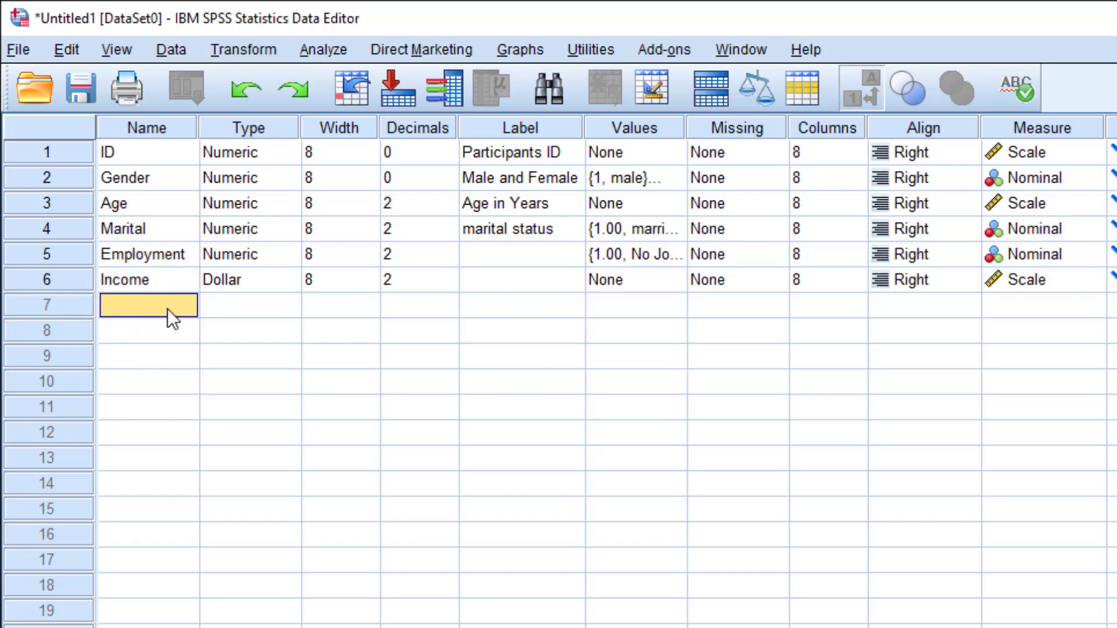
text(City)
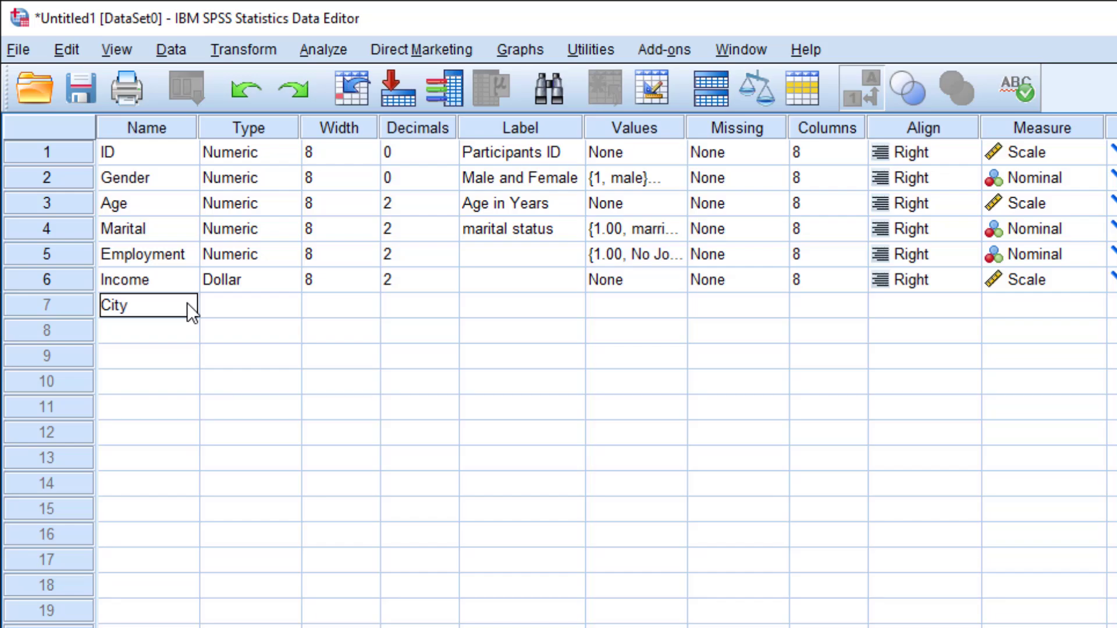
click(139, 323)
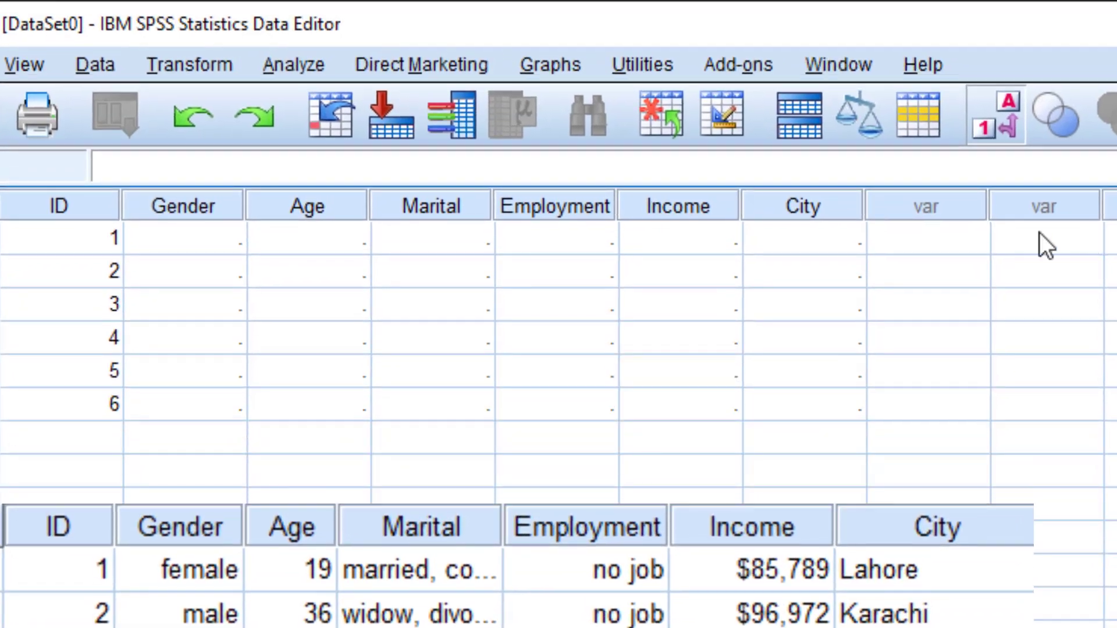
Try to enter text, including the city name Lahore, in the first participant's City cell.
click(838, 239)
text(dsdasd)
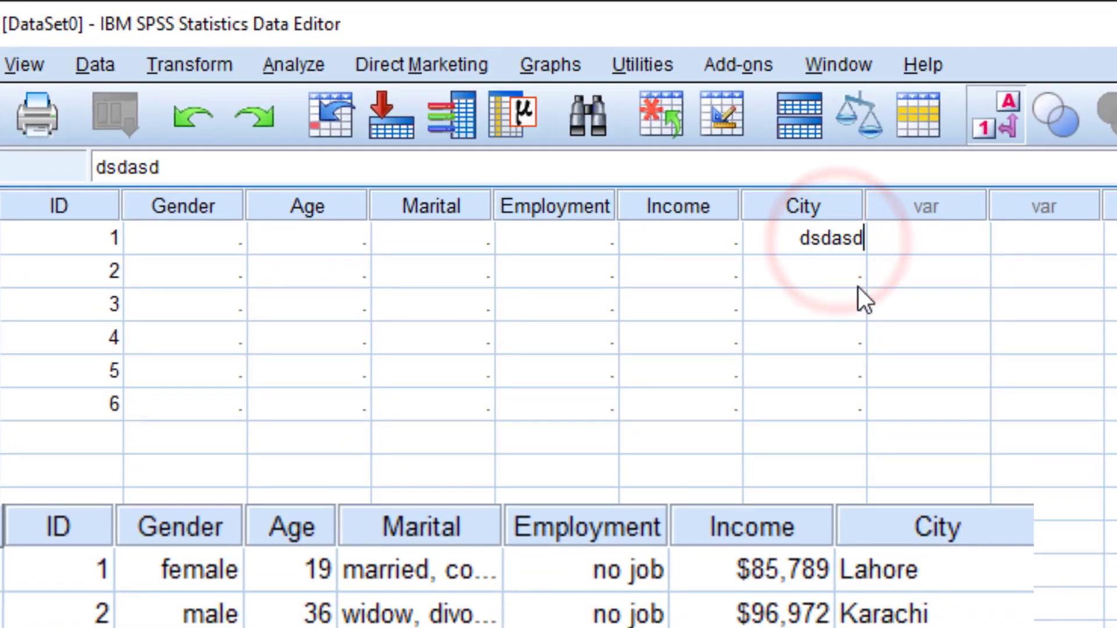
key(Return)
click(846, 240)
text(sadas)
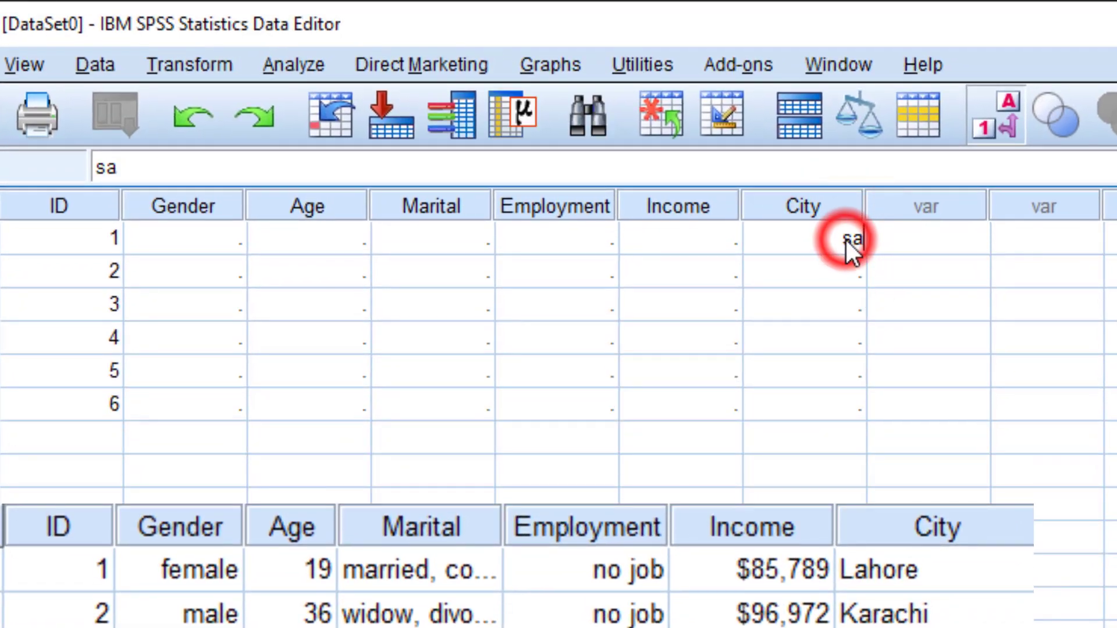
key(BackSpace)
key(BackSpace)
key(BackSpace)
key(BackSpace)
key(BackSpace)
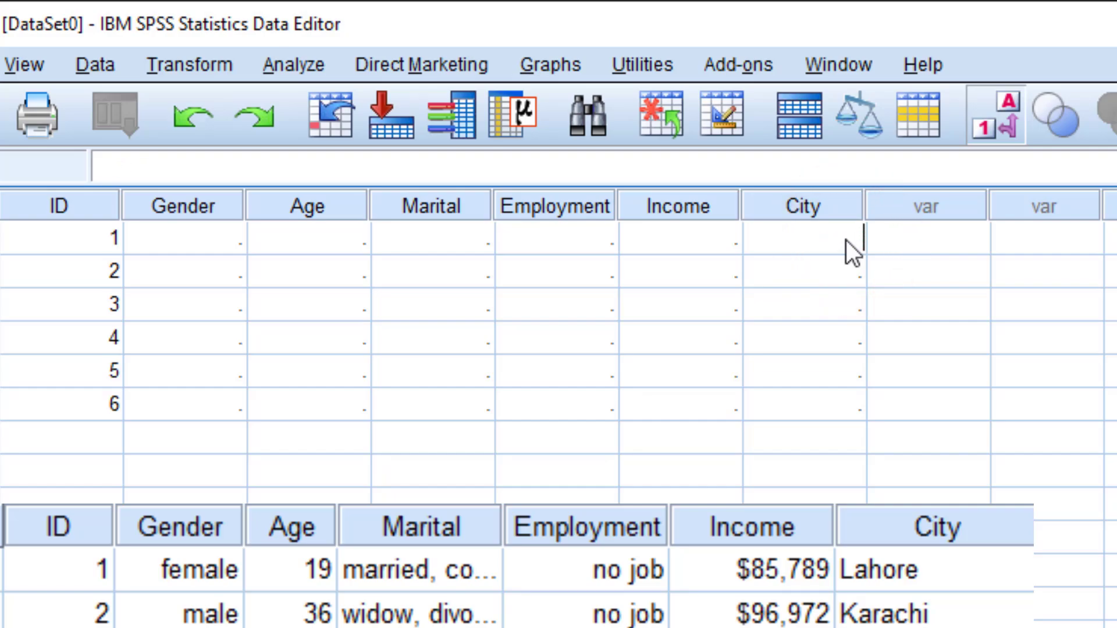
text(LahorE)
key(Return)
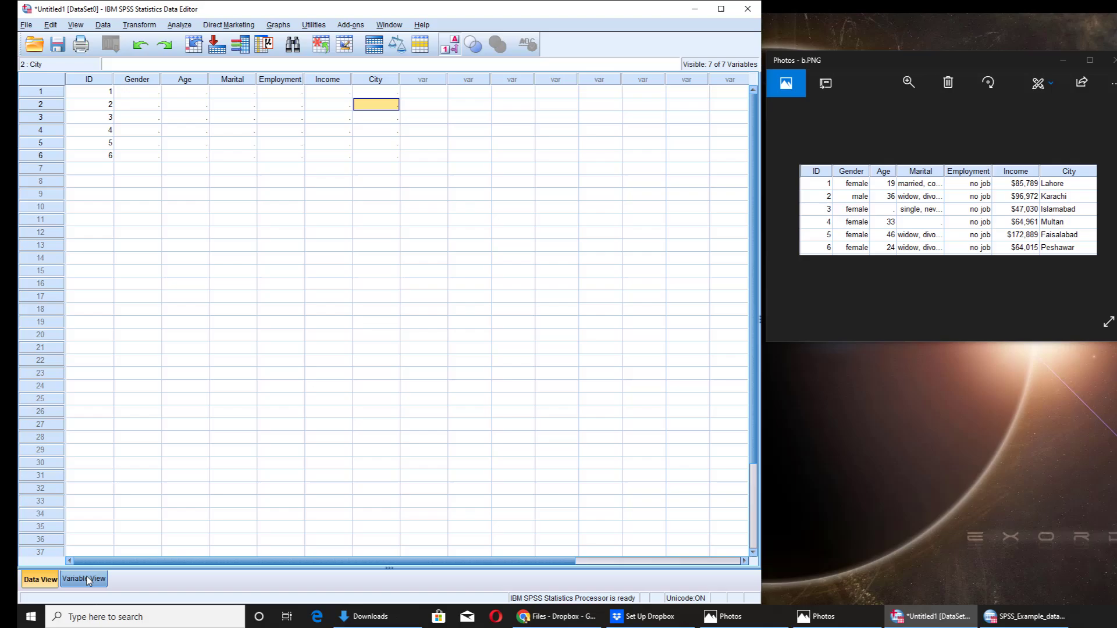
Change the City variable's type to String with a length of 25 characters.
click(84, 586)
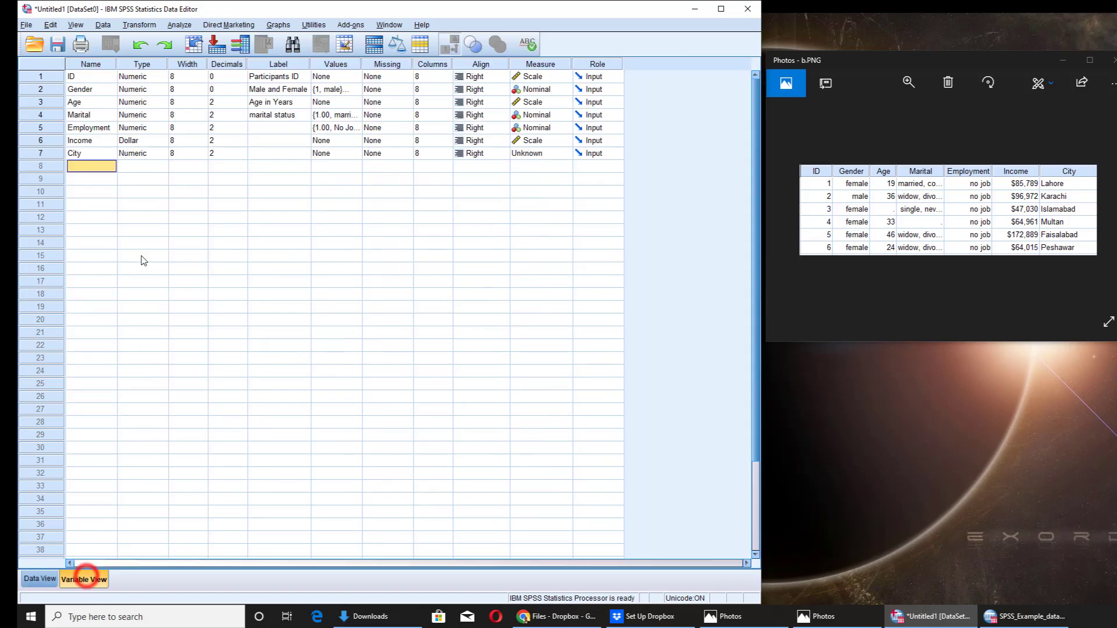
click(136, 130)
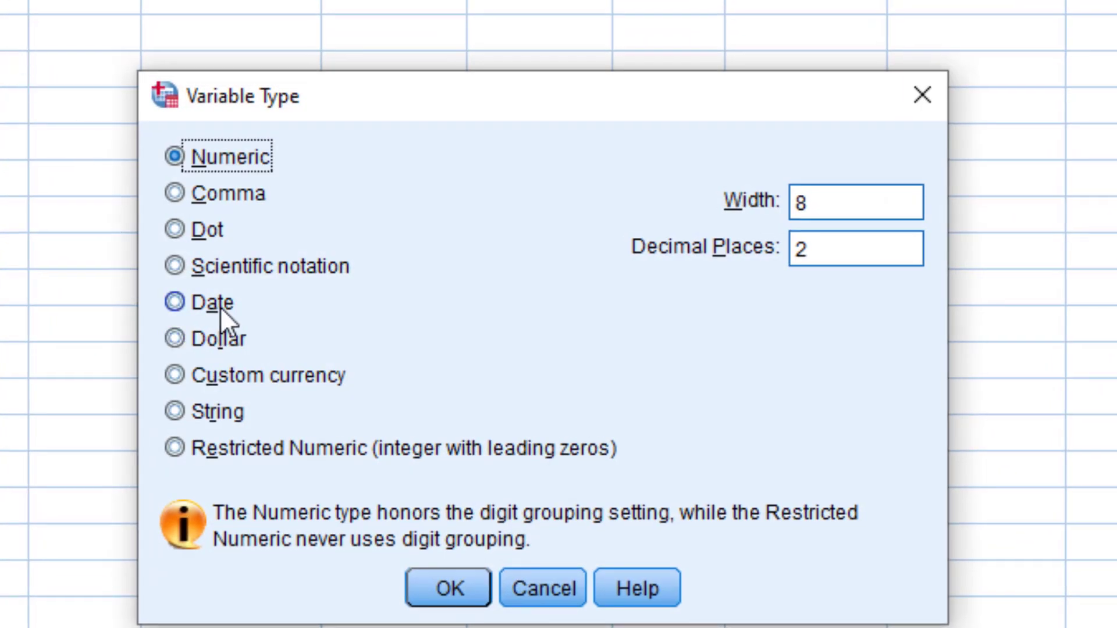
click(211, 411)
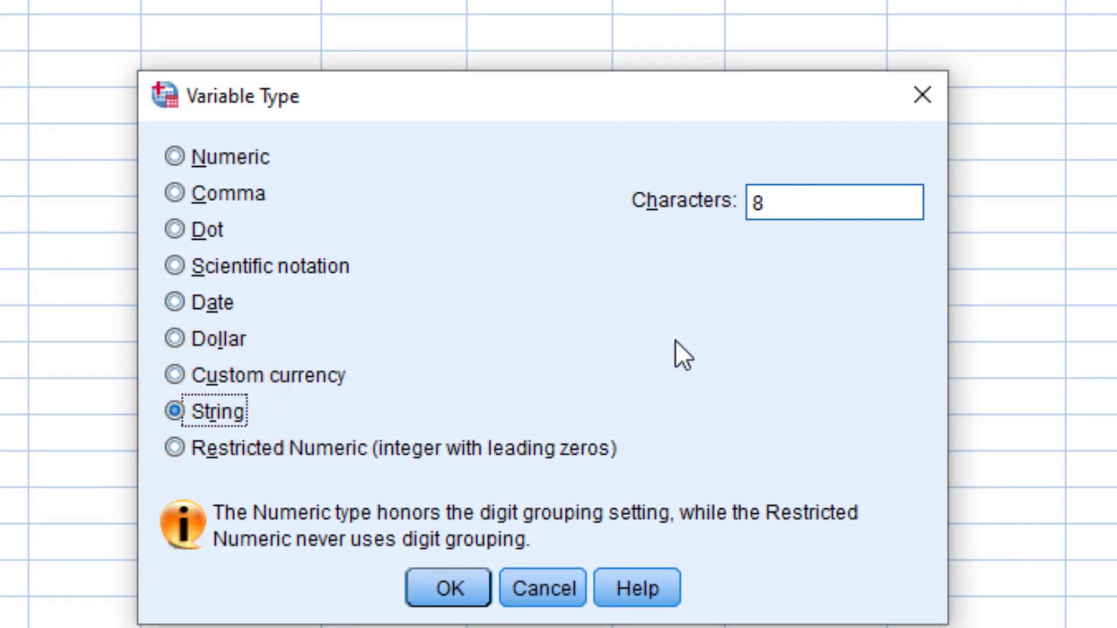
double_click(766, 208)
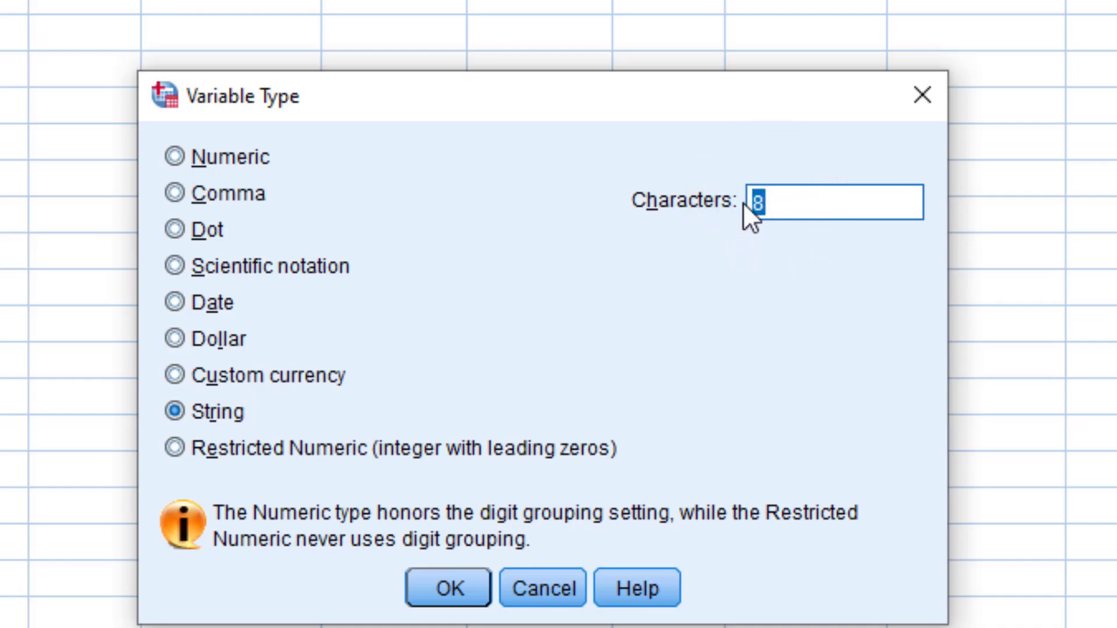
text(25)
click(466, 585)
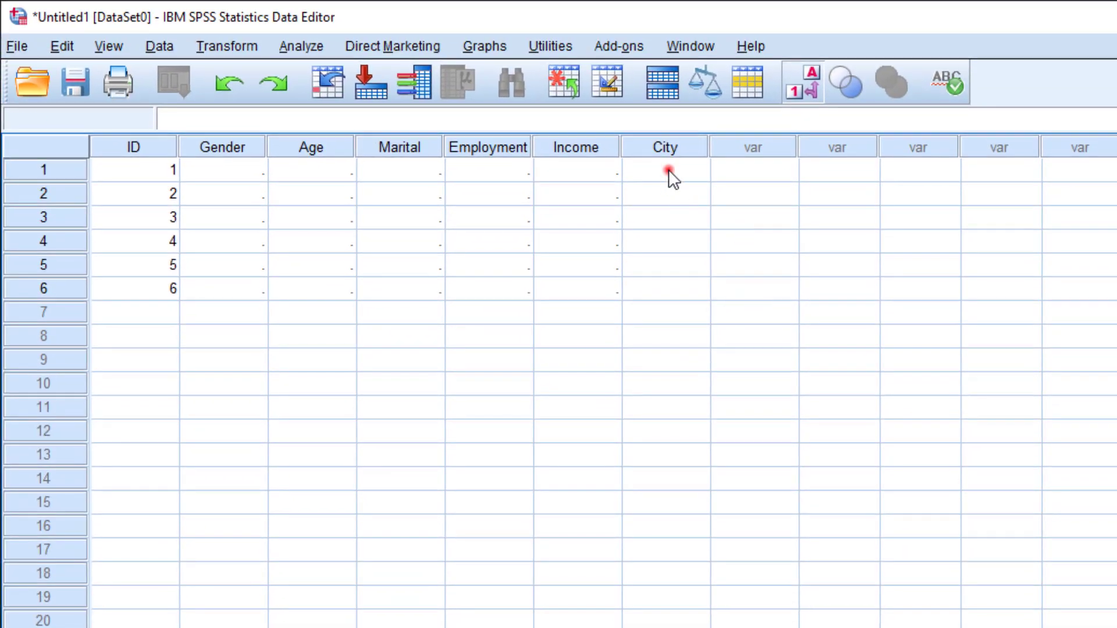
Enter Lahore as the City value for the first participant.
click(668, 169)
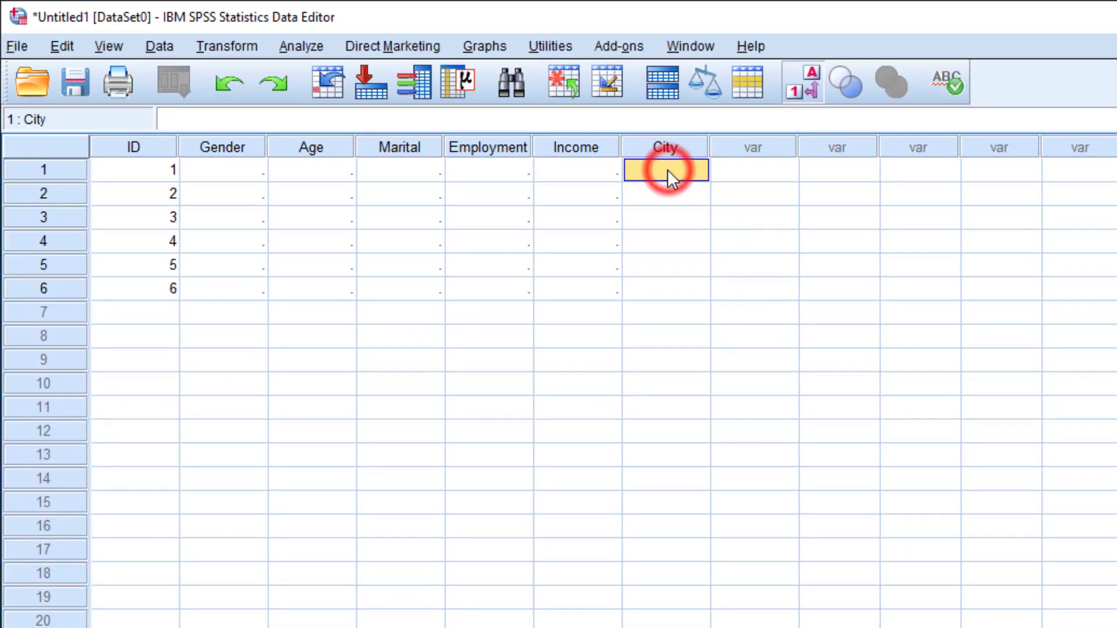
text(Lahore)
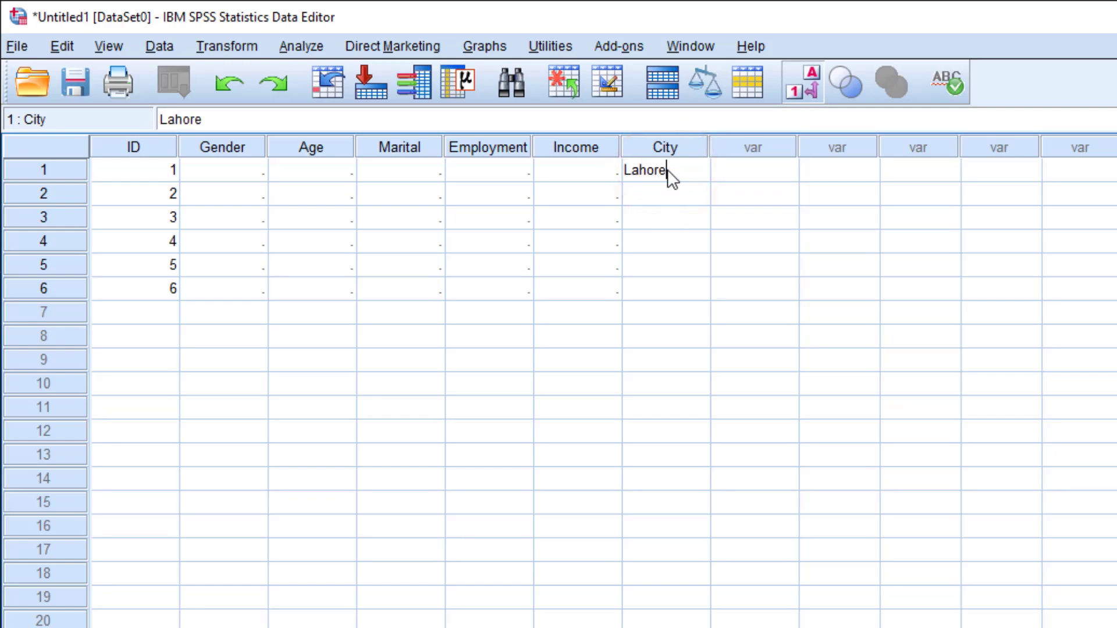
key(Return)
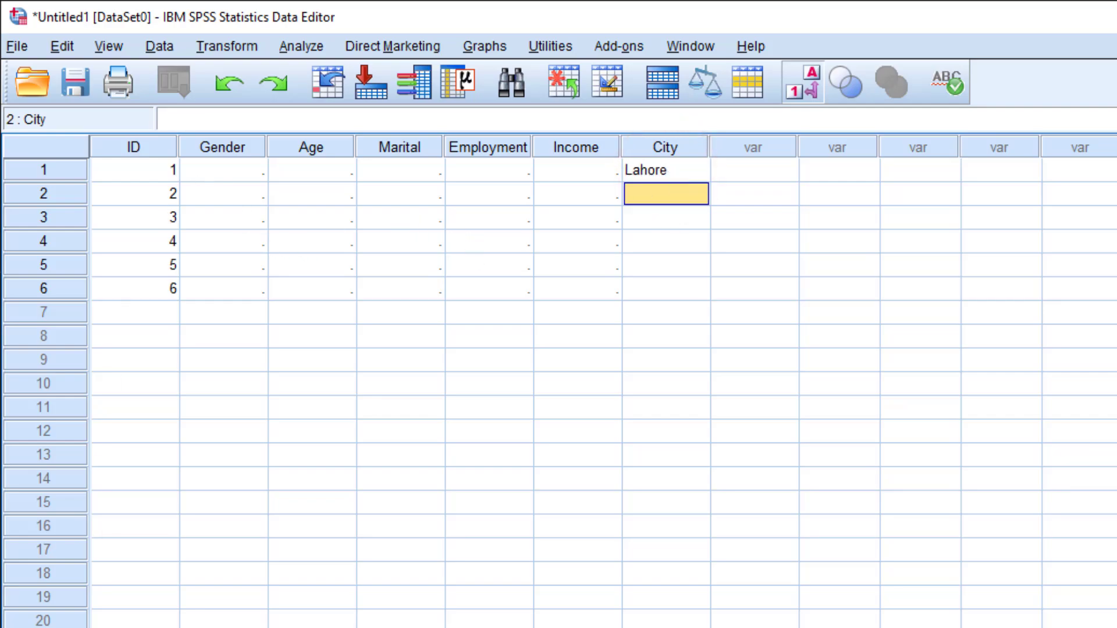
Save the dataset in the Downloads folder under the file name exercise.
click(78, 86)
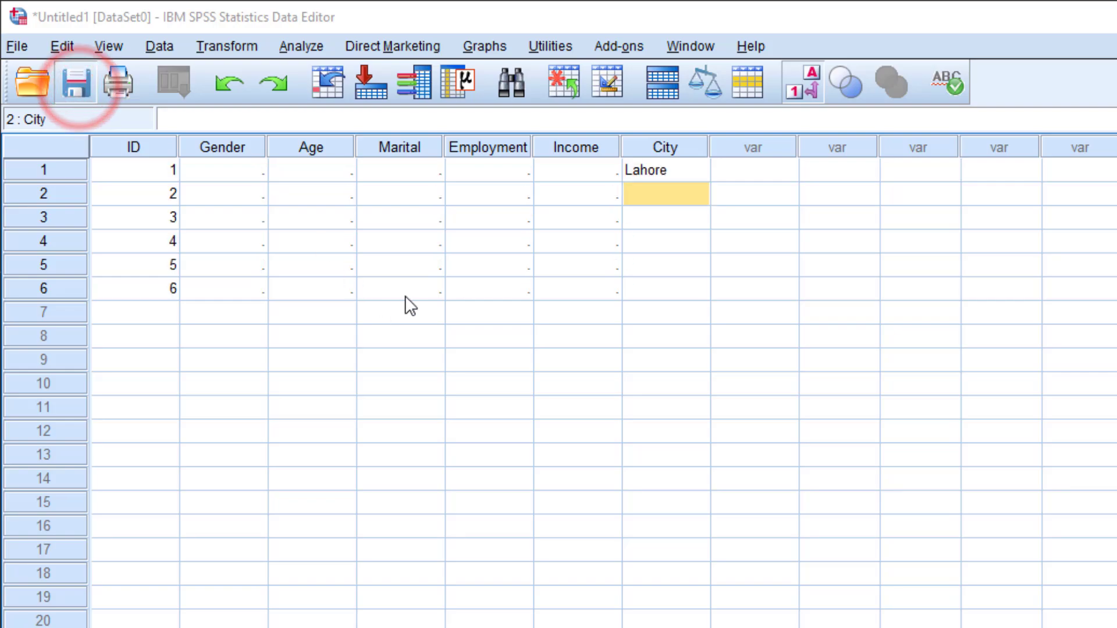
click(82, 81)
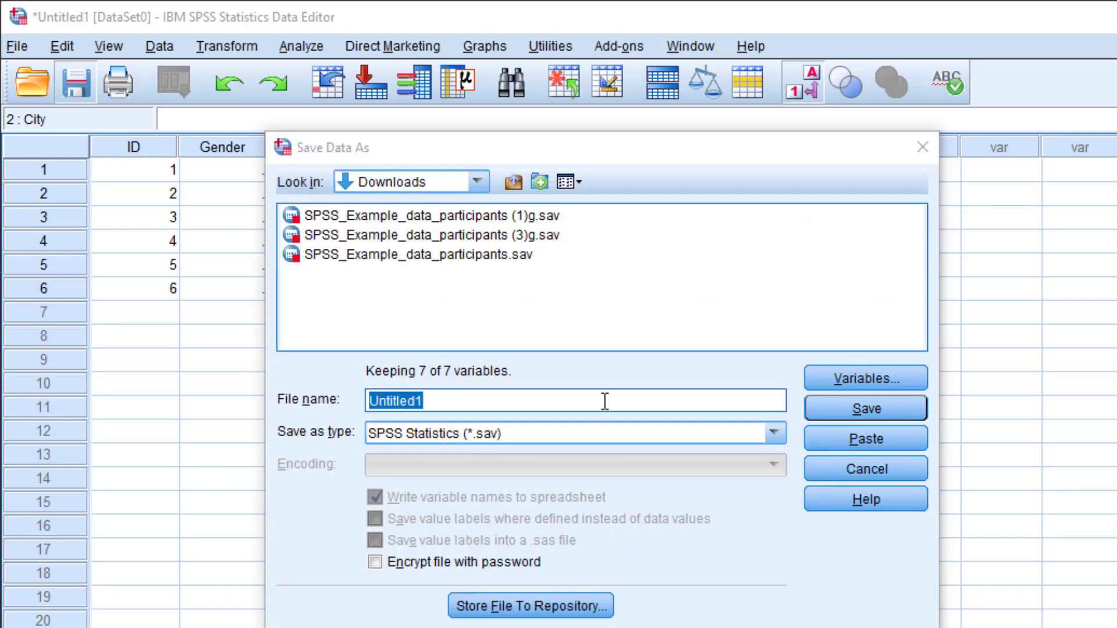
double_click(459, 403)
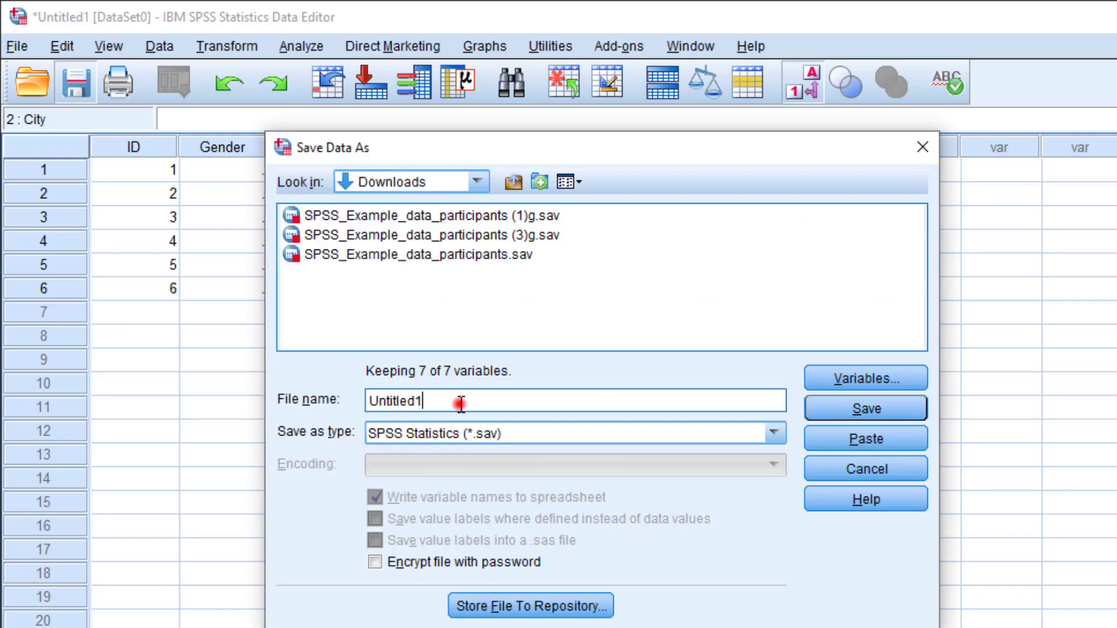
text(ex)
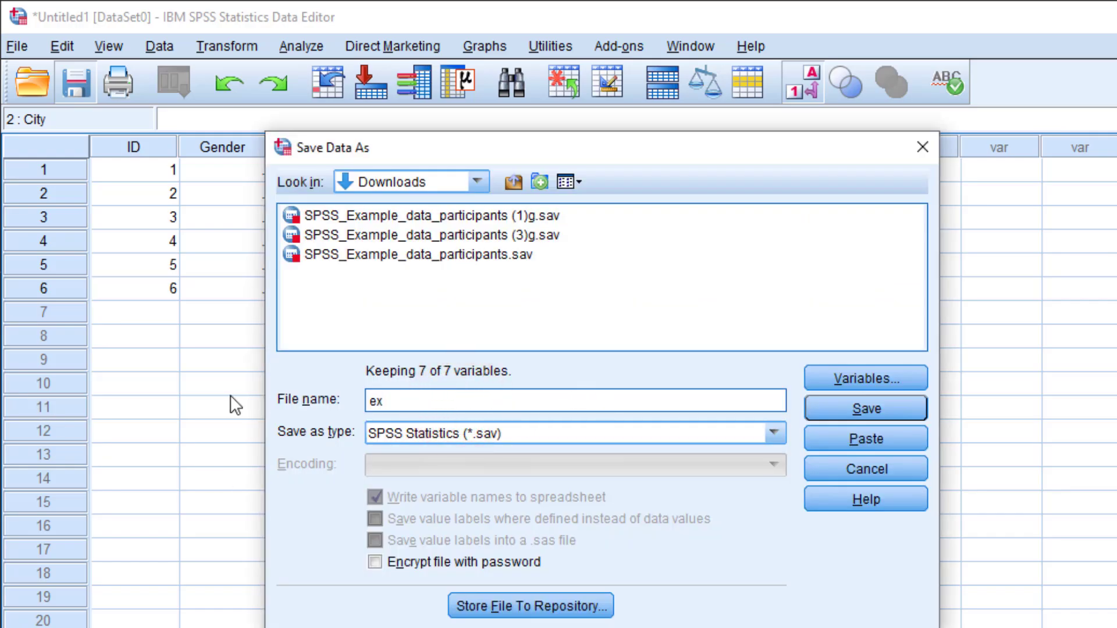
text(ercise)
key(Return)
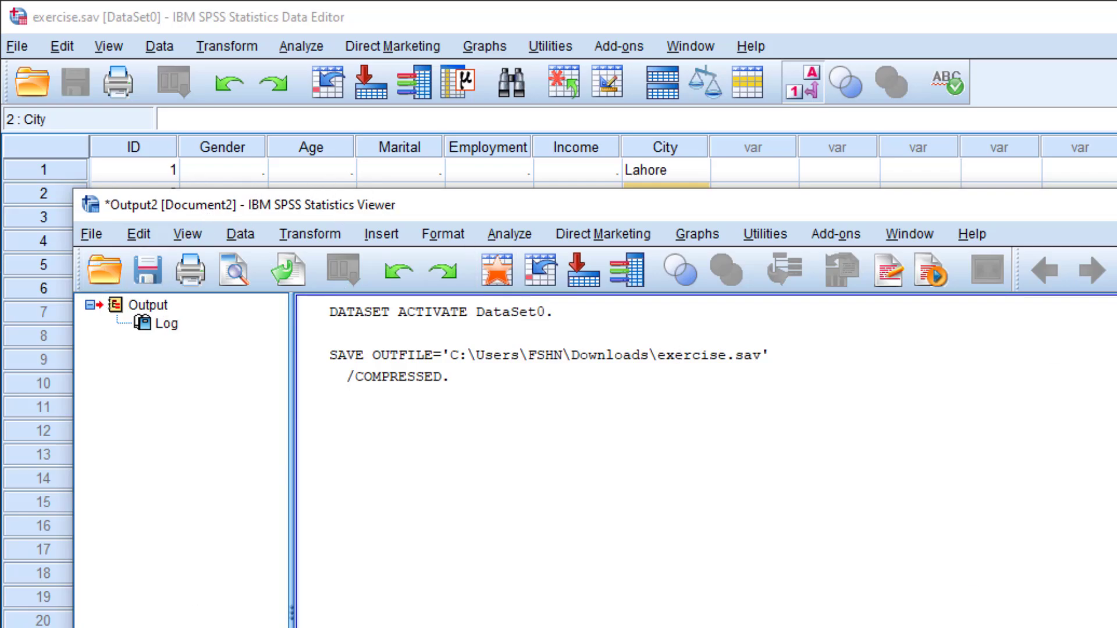
Return to the variable definitions and set 999 as a discrete missing value for the Age variable.
key(alt+Tab)
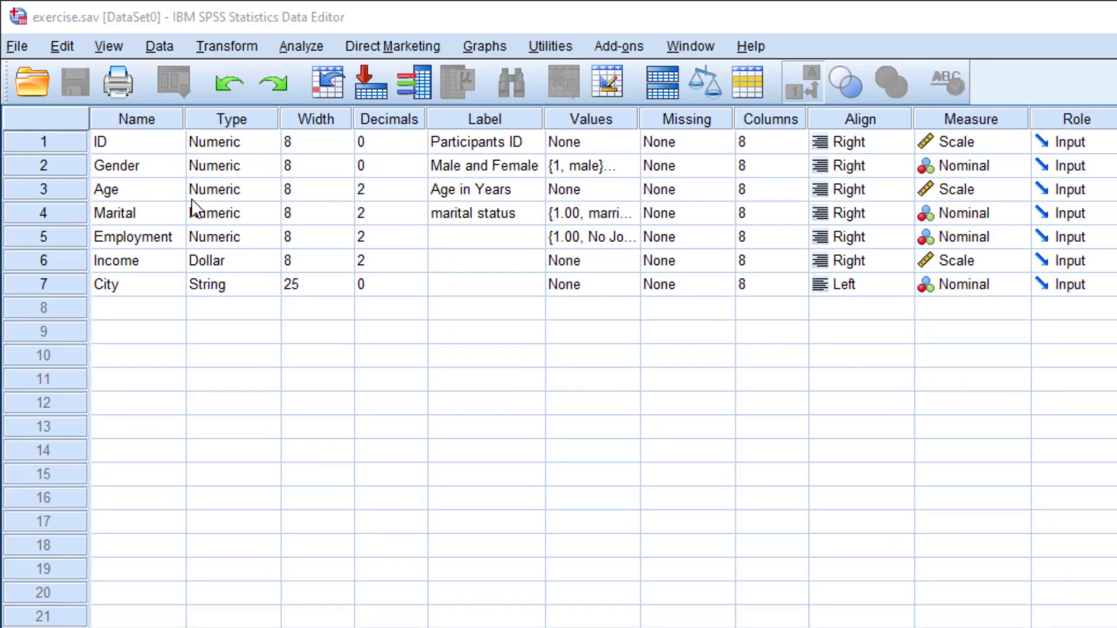
click(715, 188)
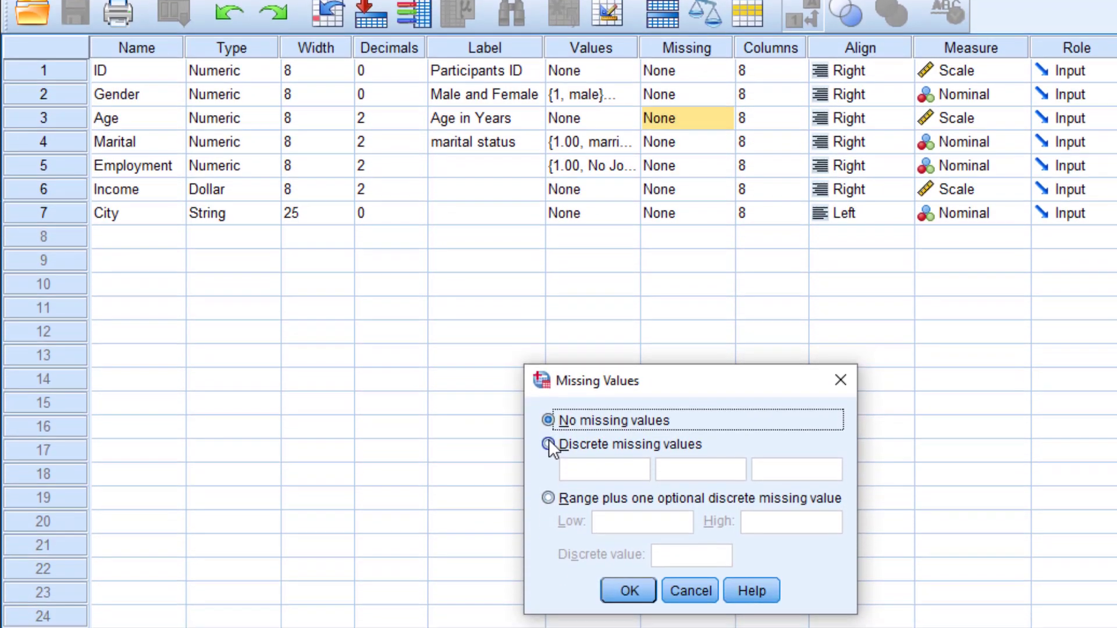
click(548, 496)
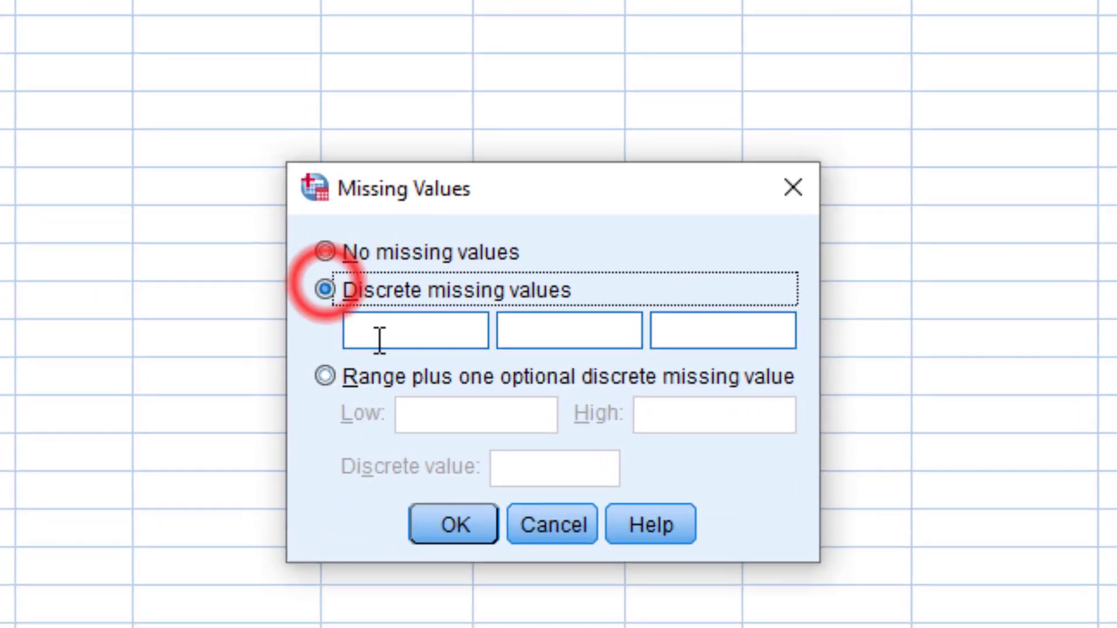
click(580, 523)
text(999)
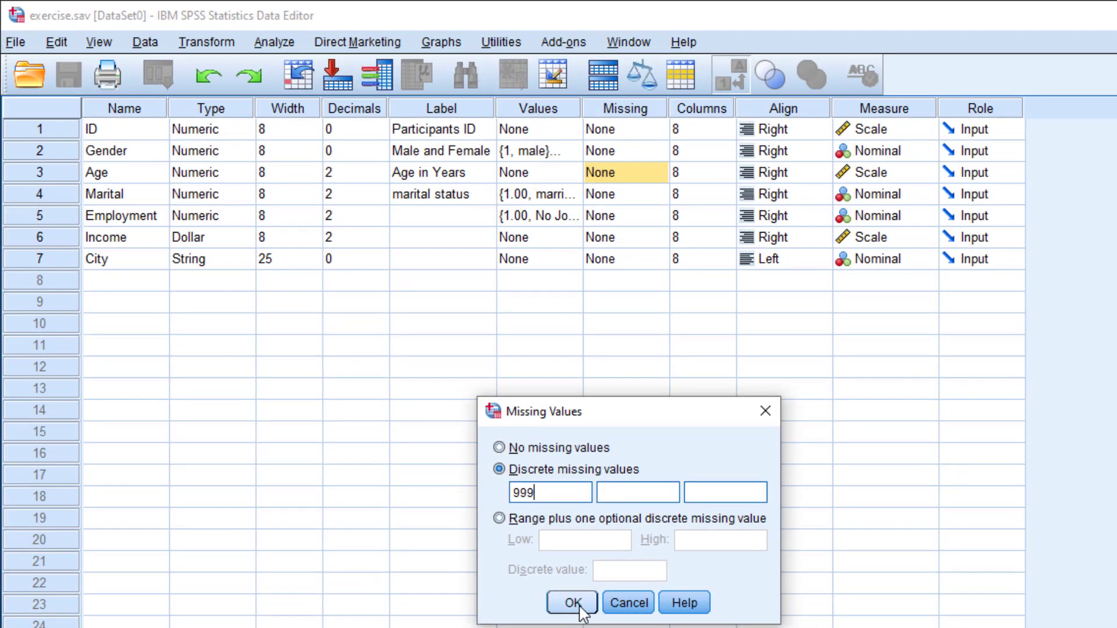
click(573, 603)
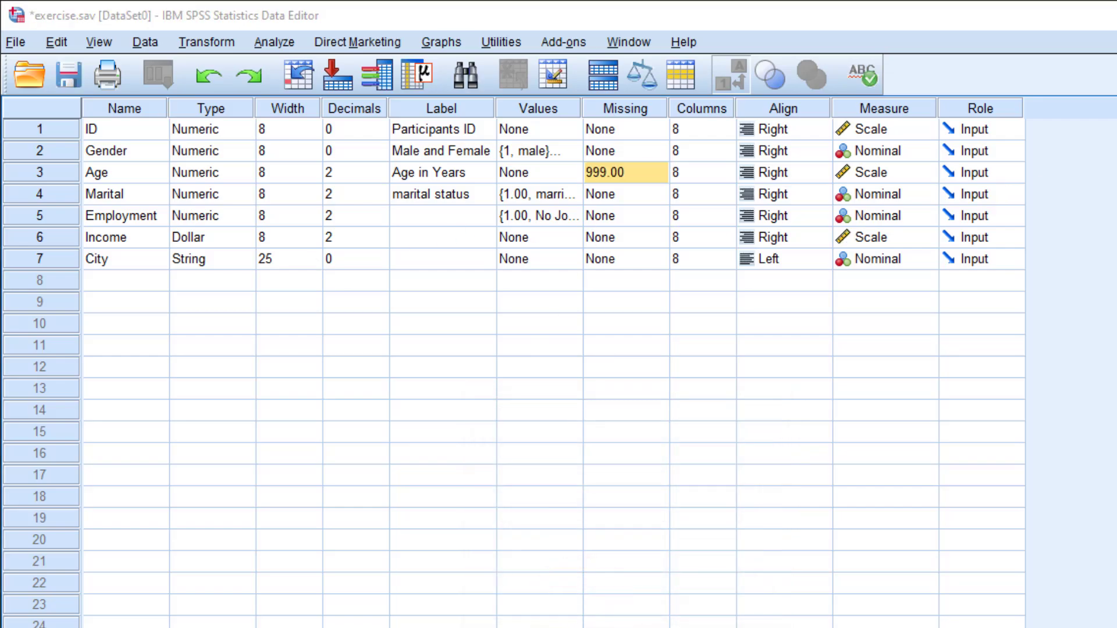
Set 999 as a discrete missing value for the Marital variable.
double_click(653, 200)
click(501, 469)
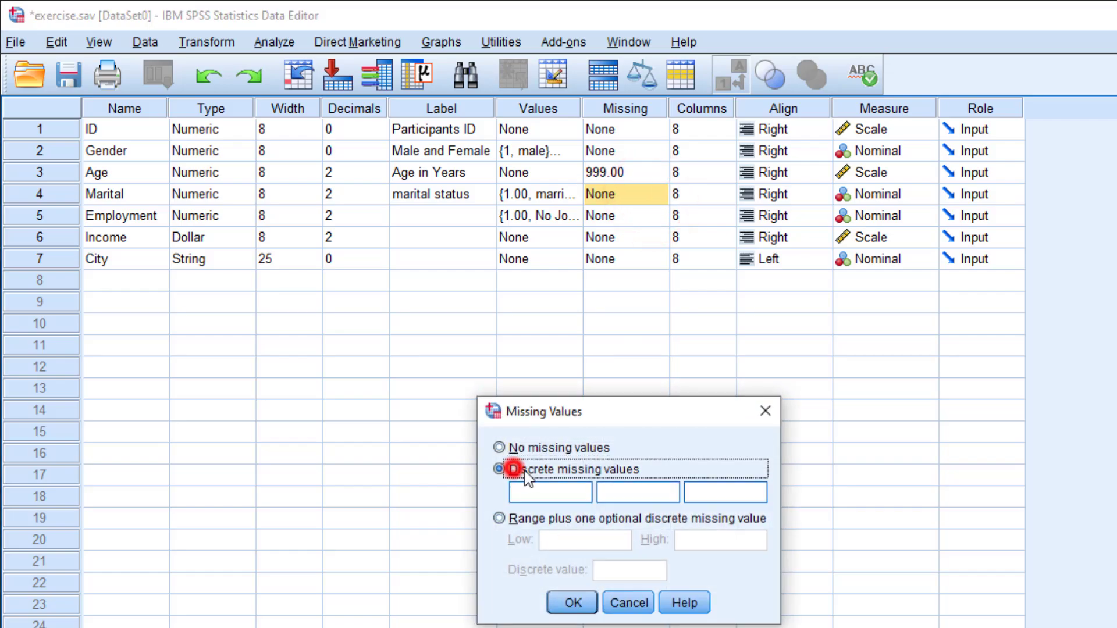
click(519, 493)
text(999)
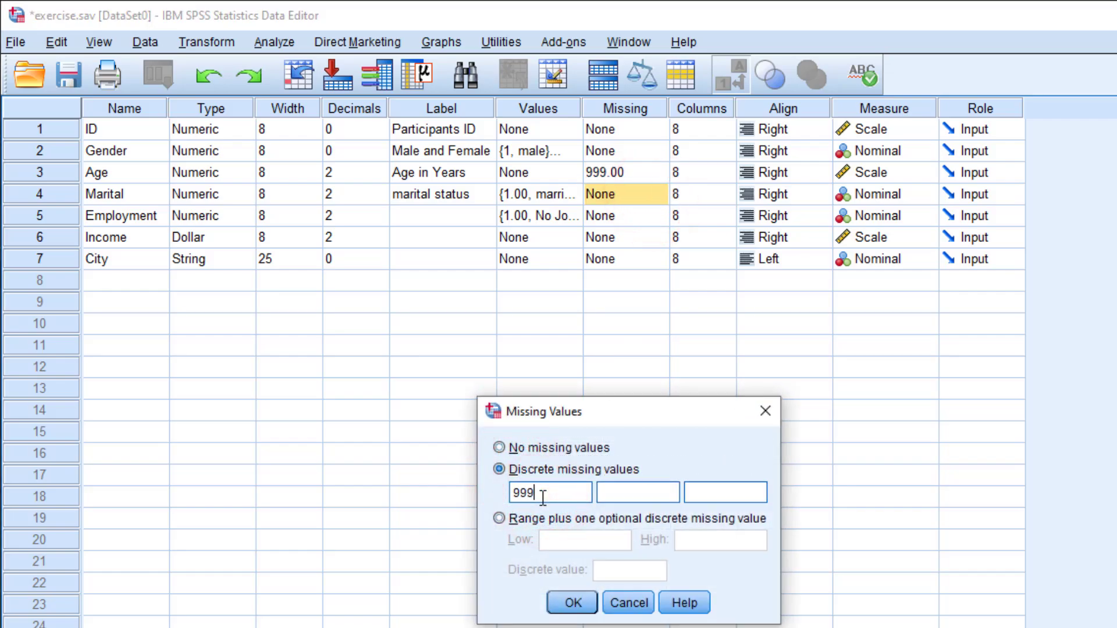
click(573, 602)
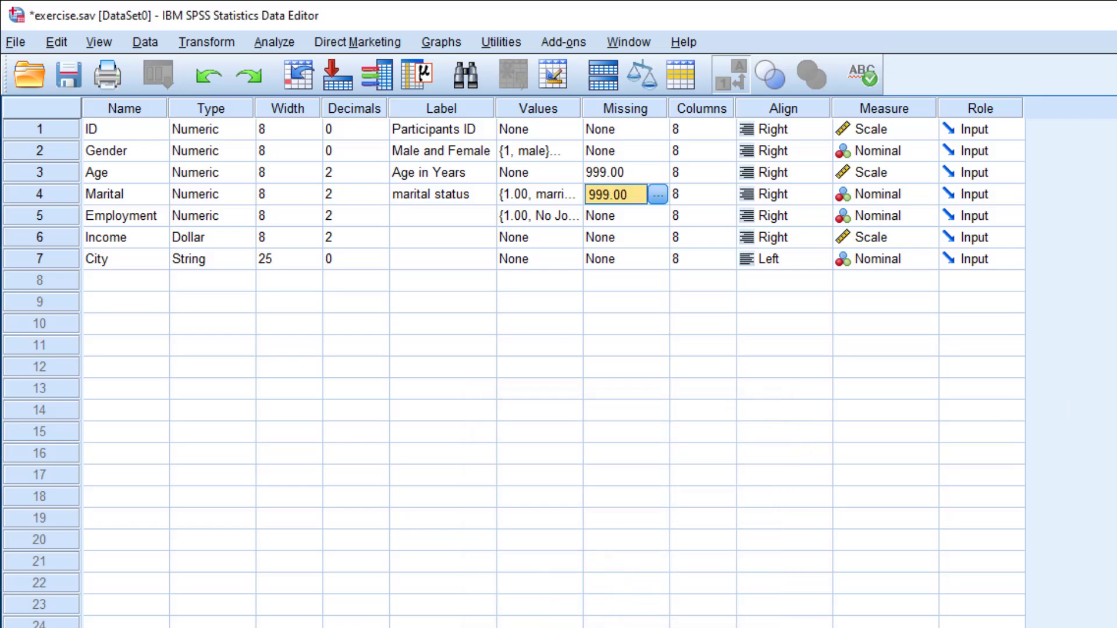
Paste the labels "Employment of partcipants", "yearly income" and "home city" for the Employment, Income and City variables.
click(426, 218)
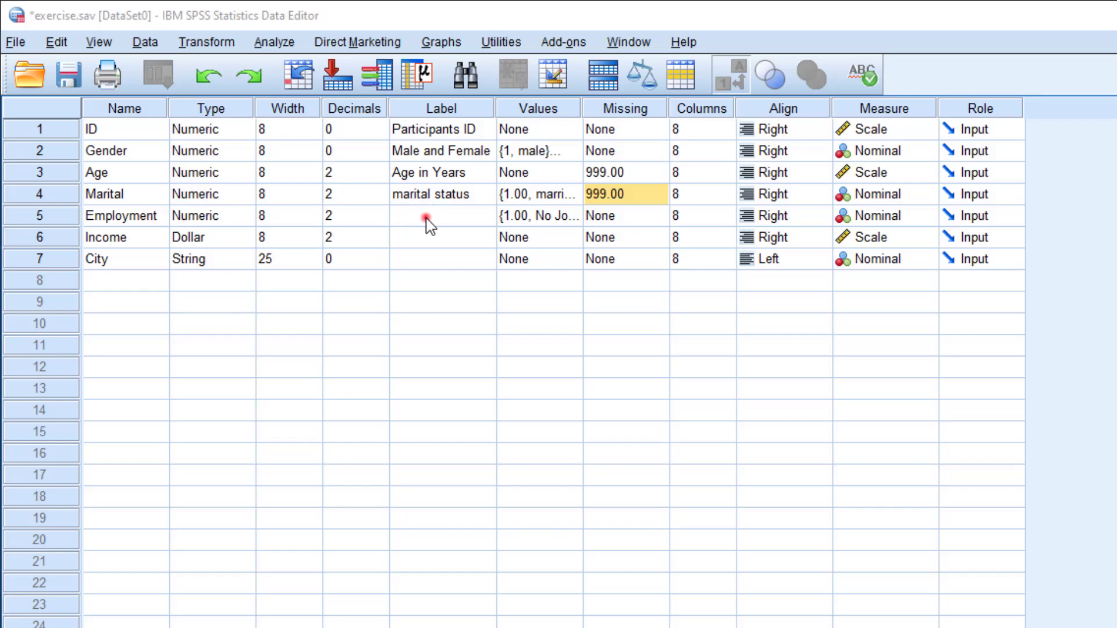
drag(432, 264, 395, 258)
key(ctrl+v)
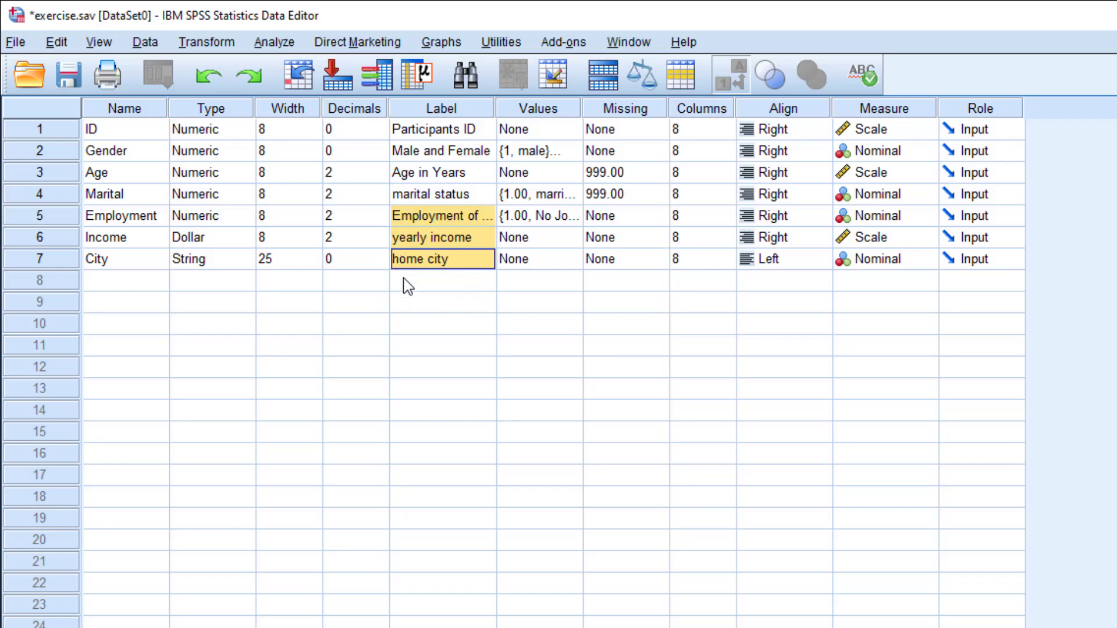
Widen the Label column so that it fits the full label texts.
click(419, 301)
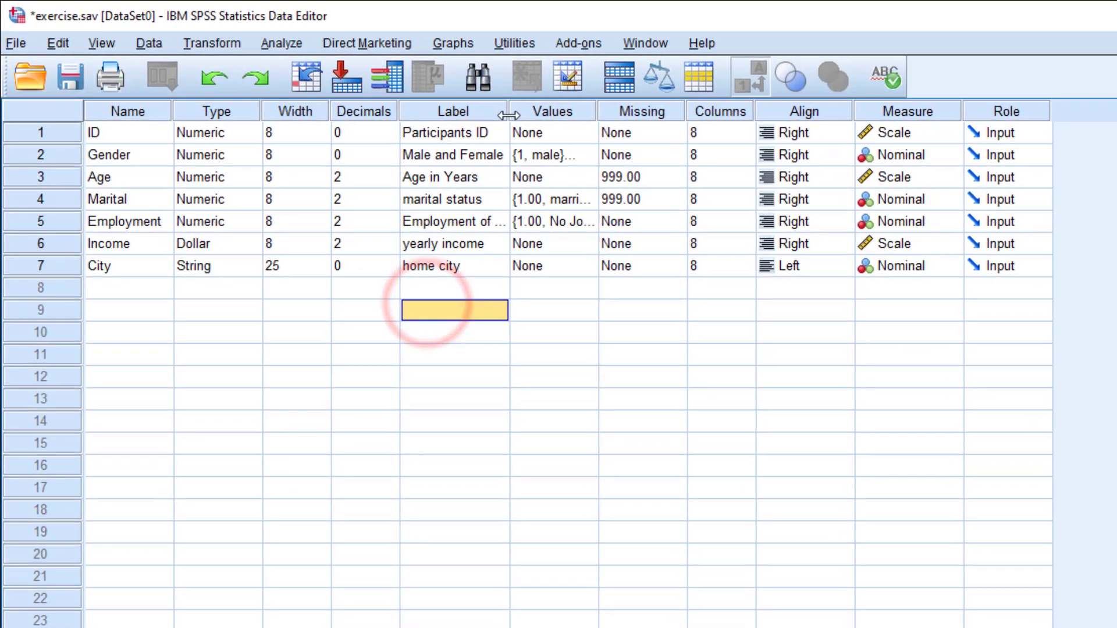
double_click(495, 110)
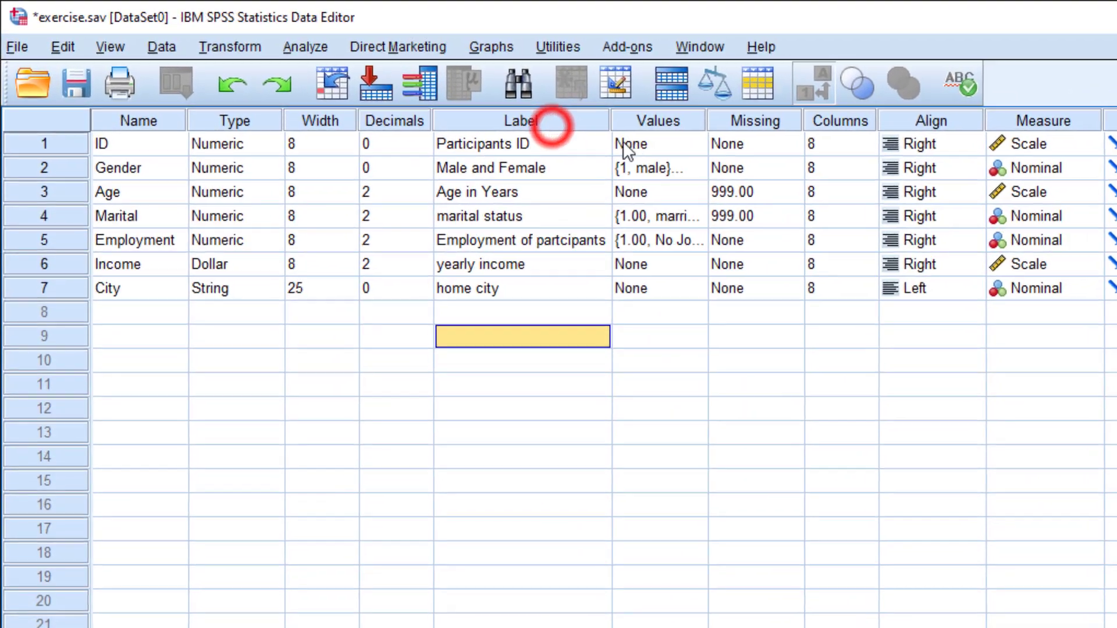
drag(622, 141, 655, 148)
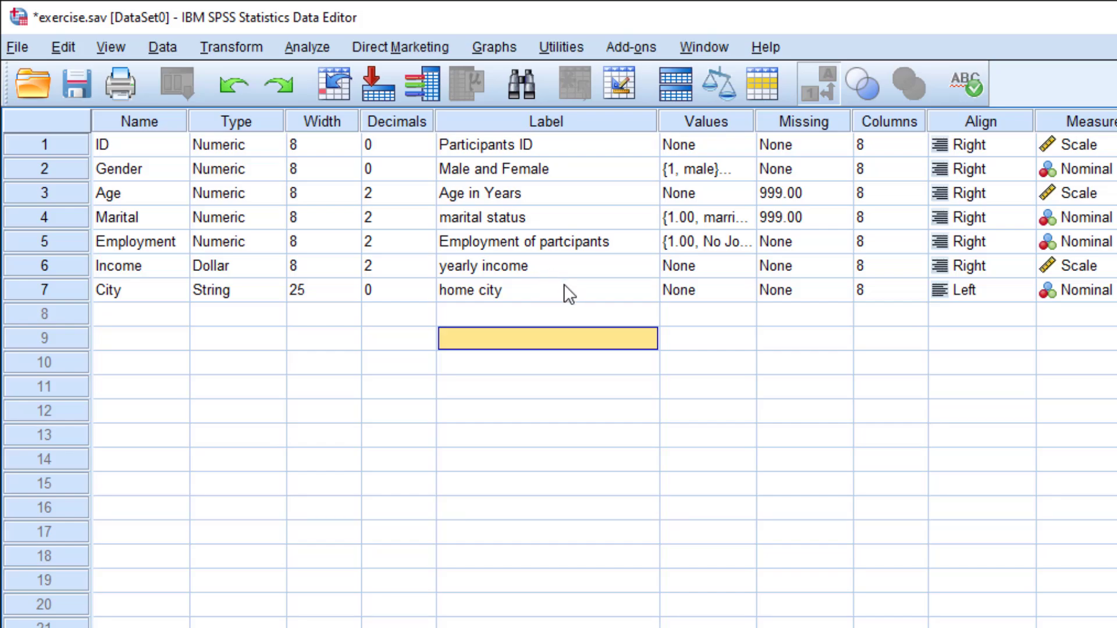
Add a dollar sign to the Income variable's label so that it reads "yearly income $".
click(547, 267)
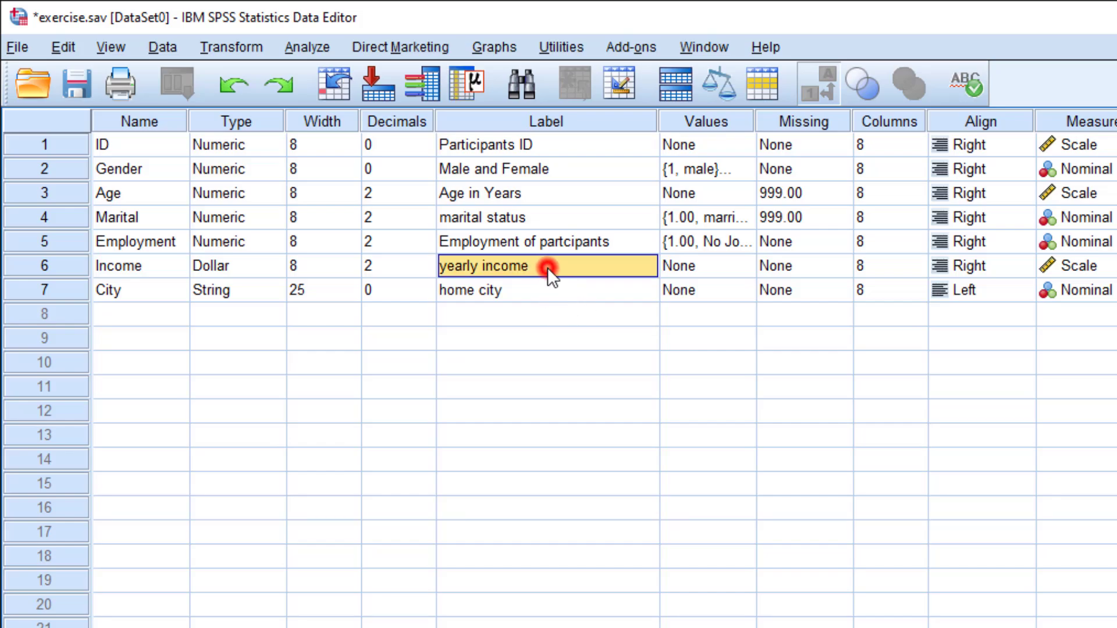
double_click(547, 267)
click(547, 268)
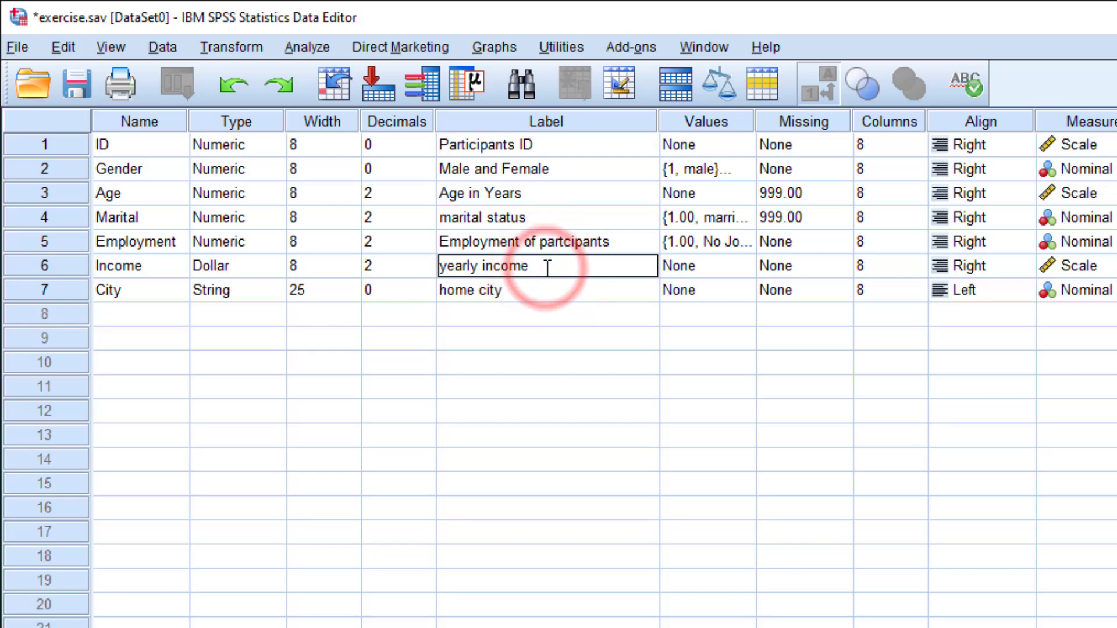
text($)
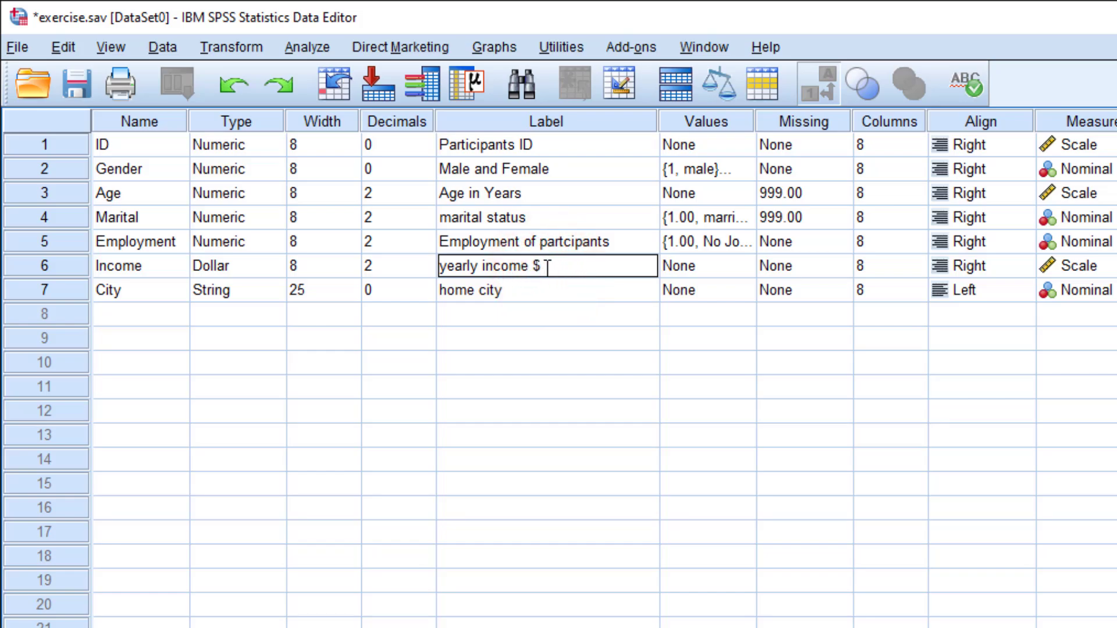
click(552, 314)
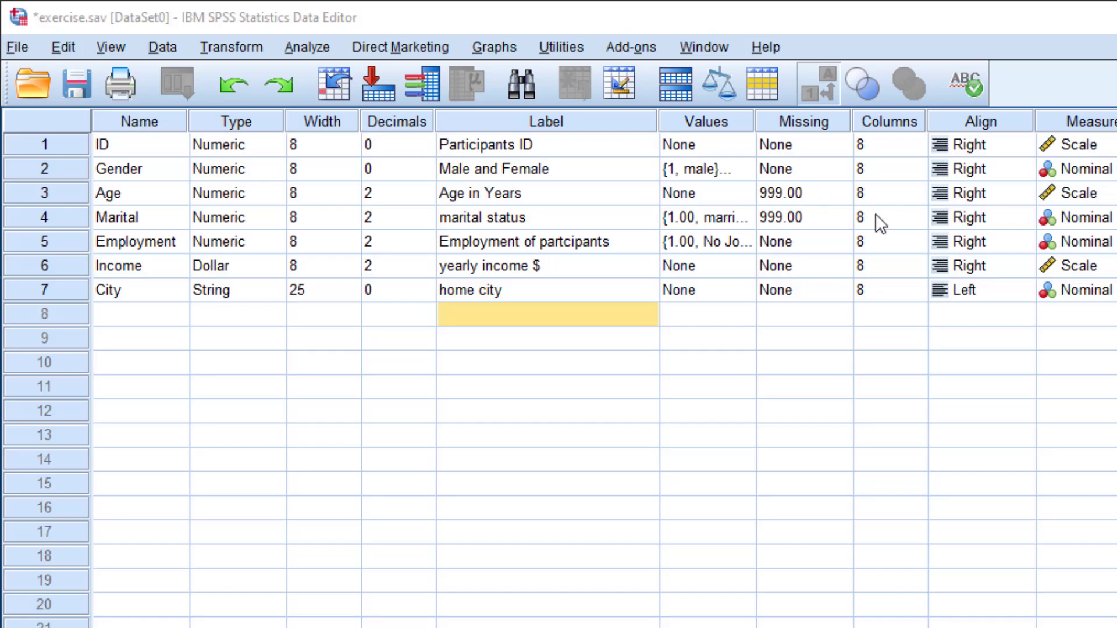
Set the City variable's column width to 16 and check the column in the data view.
click(889, 291)
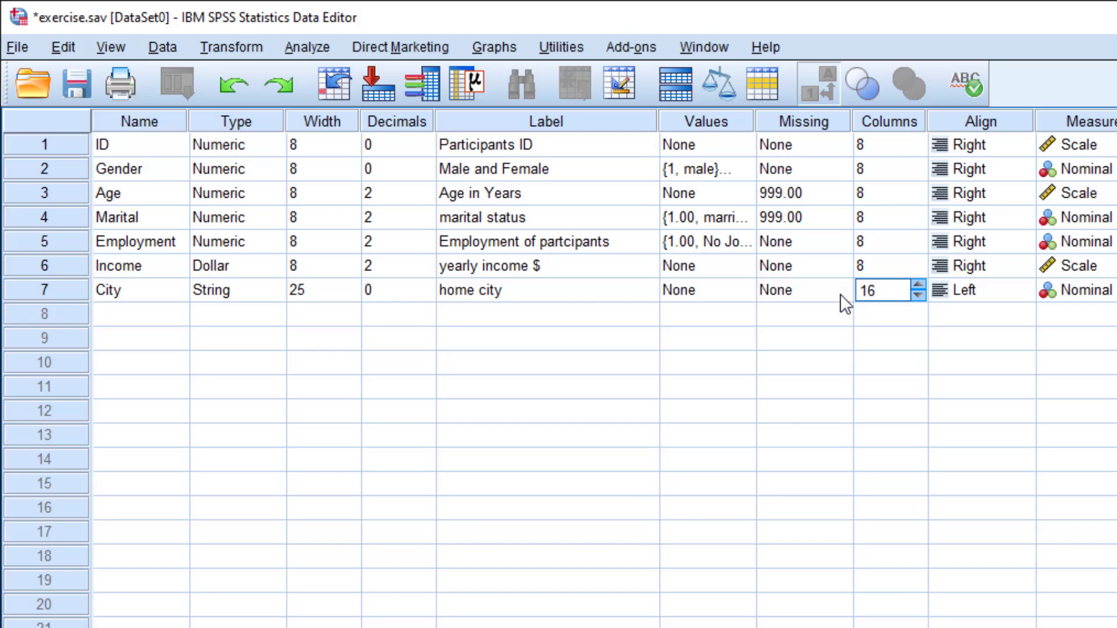
click(841, 330)
click(859, 450)
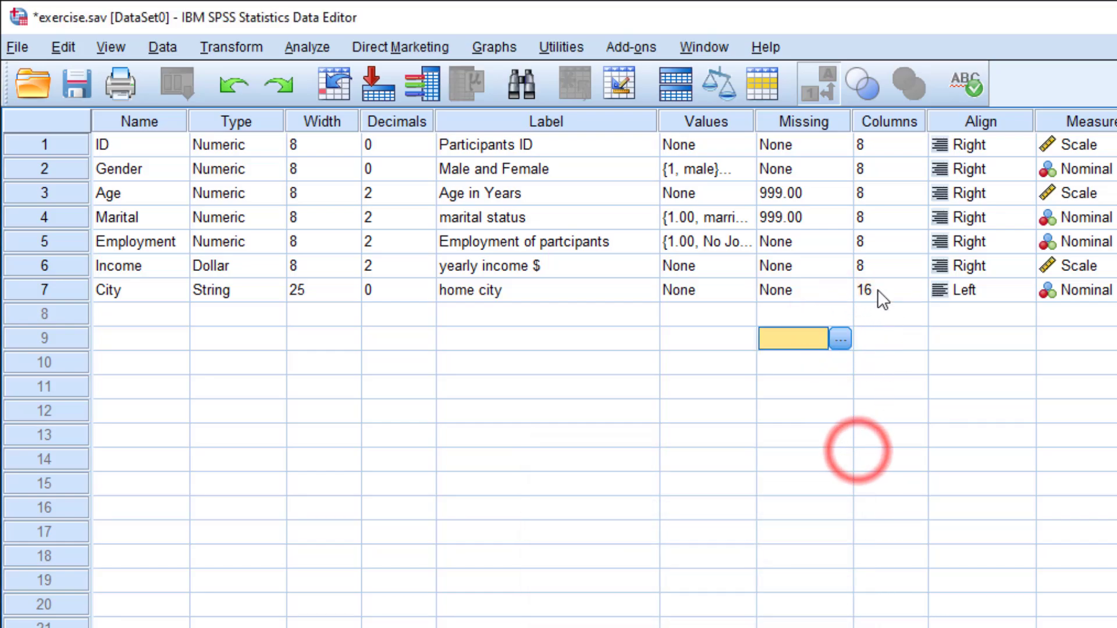
key(ctrl+t)
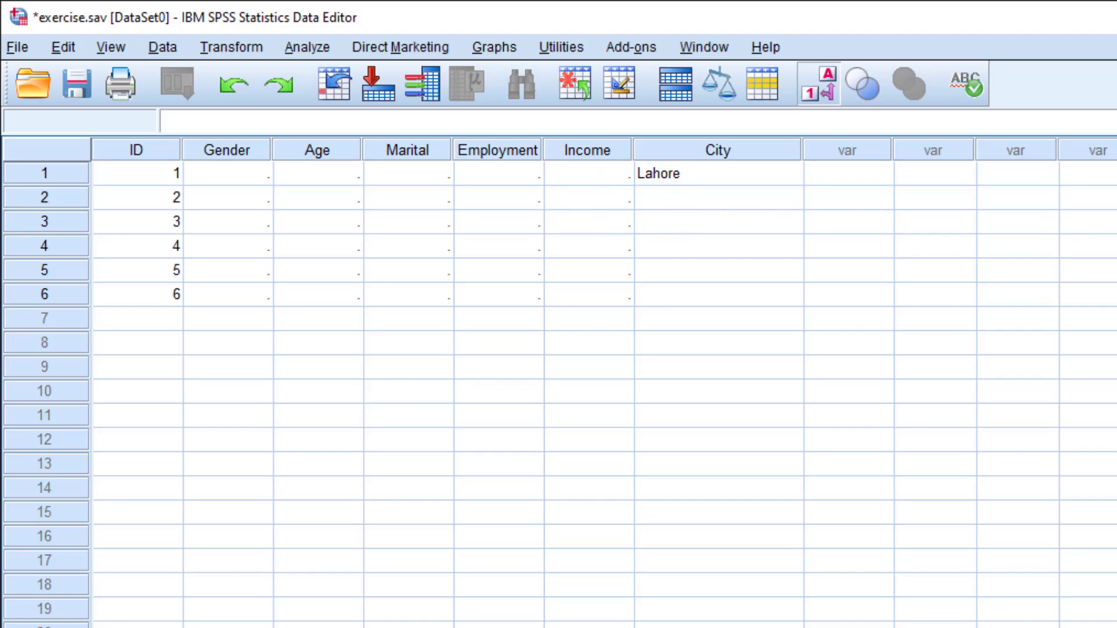
Return to the variable definitions and set the City variable's column width back to 8.
key(ctrl+t)
click(861, 292)
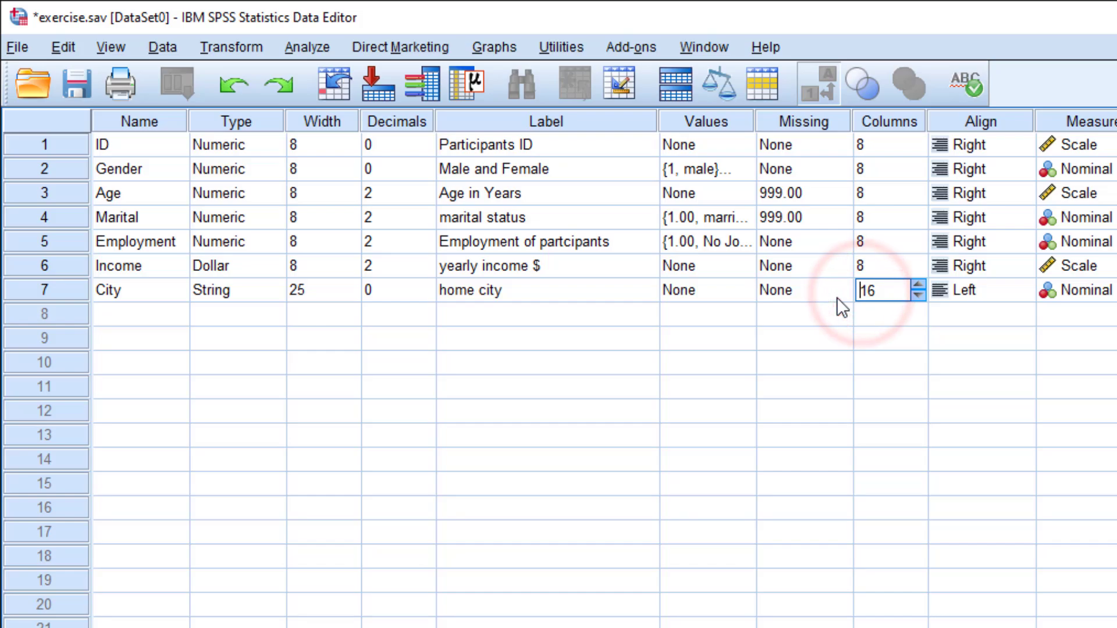
drag(861, 292, 877, 292)
text(8)
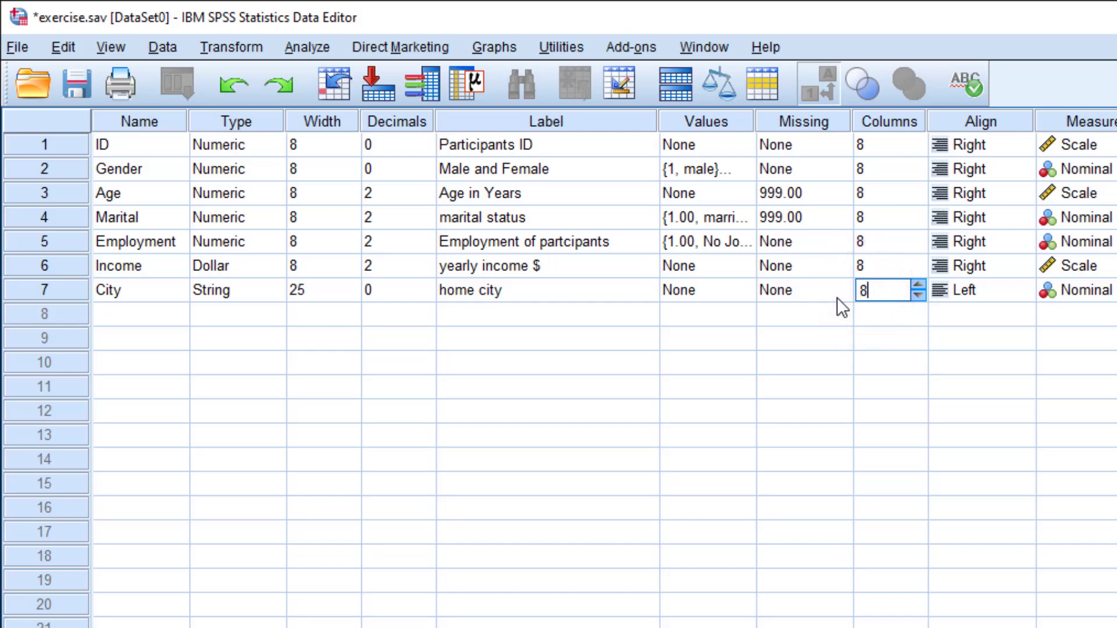
click(733, 362)
click(937, 429)
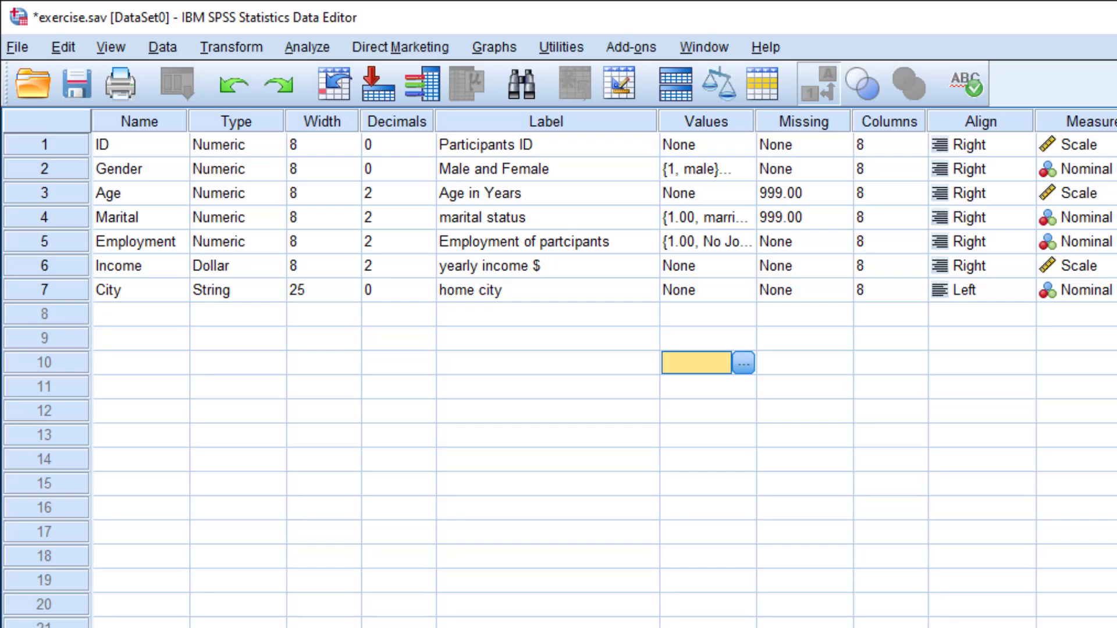
click(483, 349)
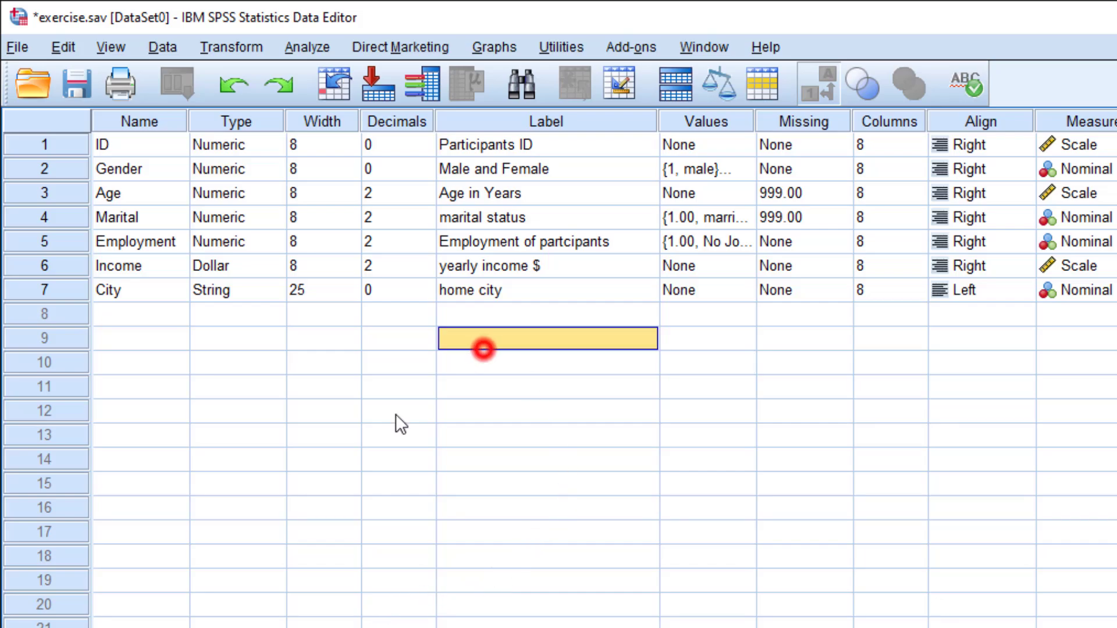
In the data view, enter the Gender codes 2, 1, 2, 2, 2 and 2 for participants 1 to 6.
click(58, 627)
click(249, 178)
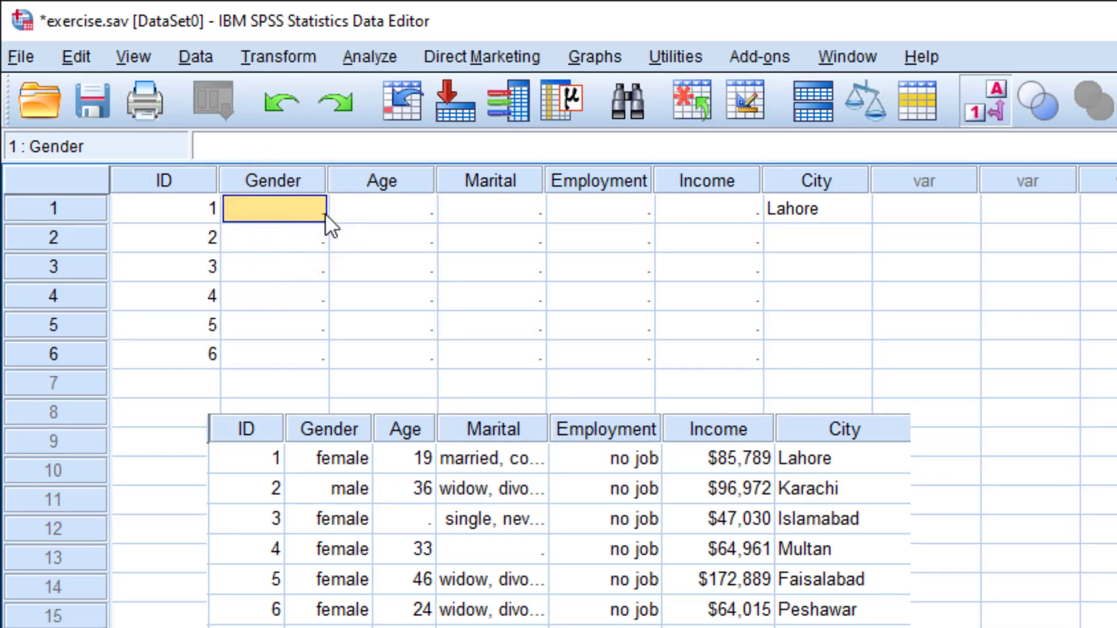
text(2)
key(Return)
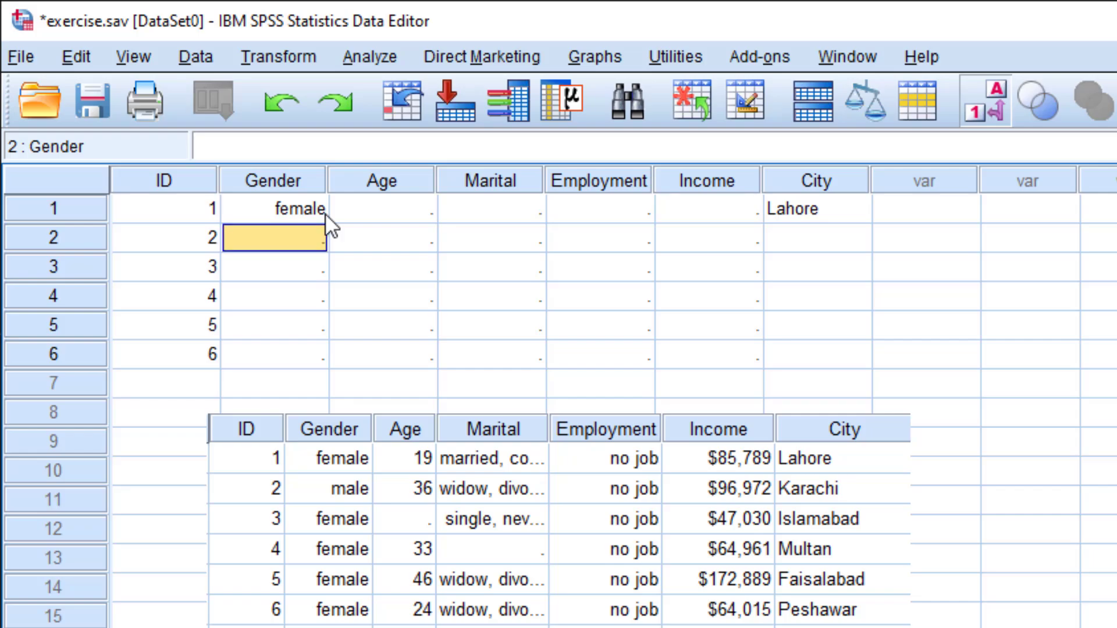
text(1)
key(Return)
text(2)
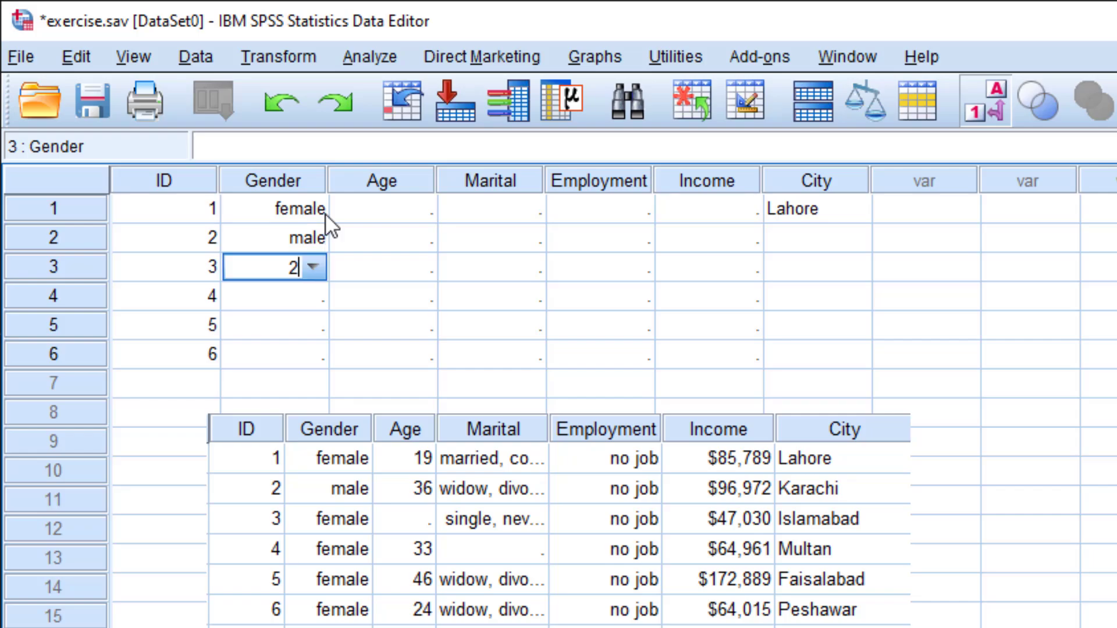
key(Return)
text(2)
key(Return)
text(2)
key(Return)
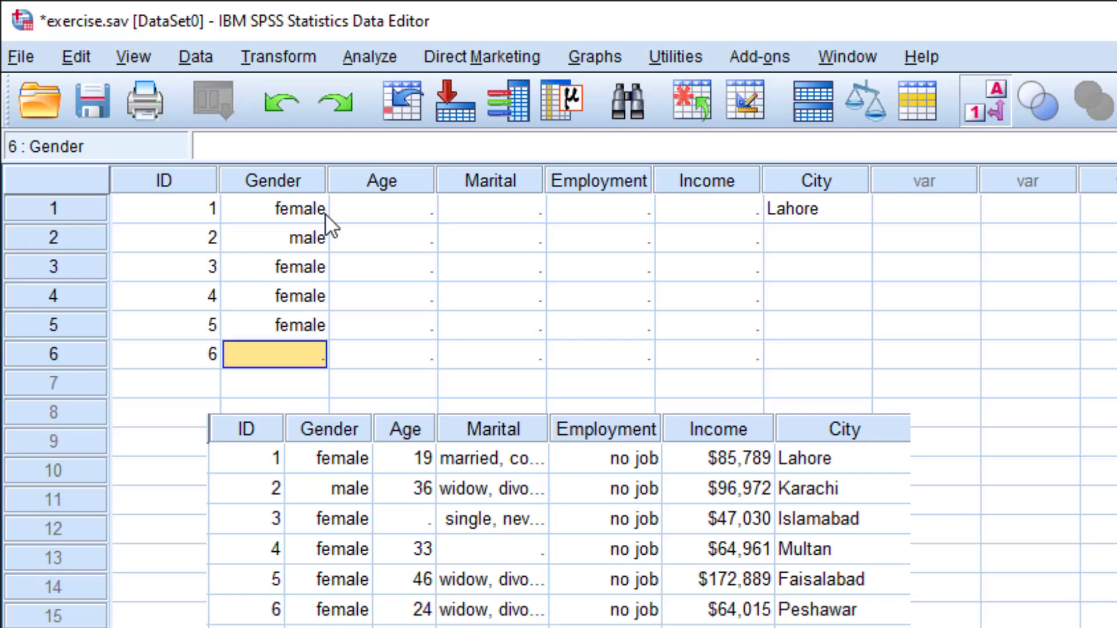
text(2)
key(Return)
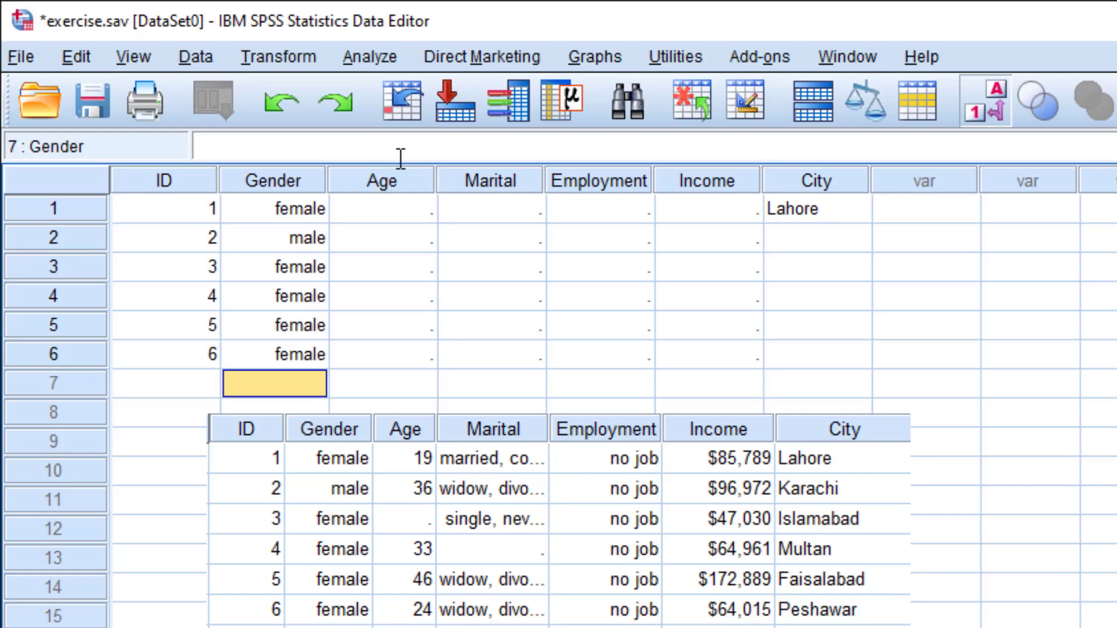
Enter the ages 19 and 36 for participants 1 and 2, and 33, 46 and 24 for participants 4 to 6.
click(404, 208)
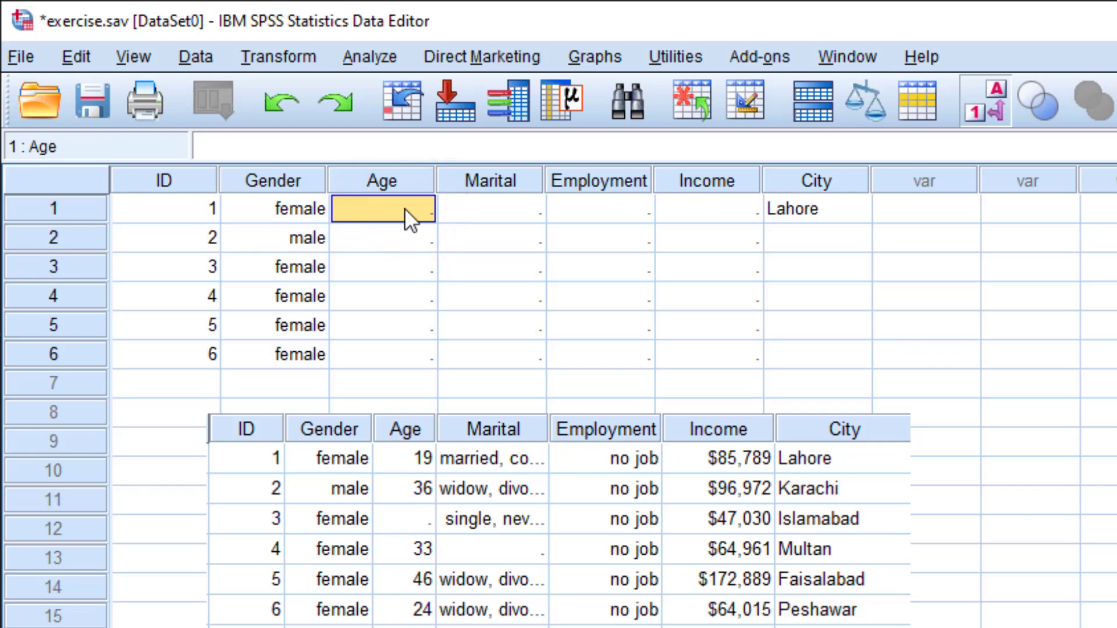
text(19)
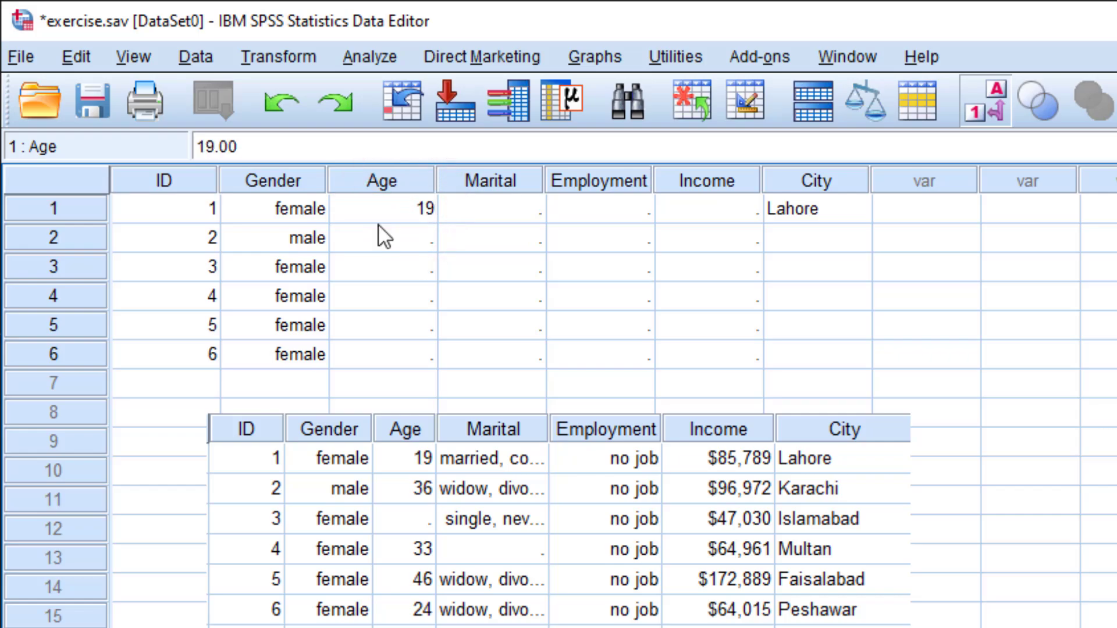
key(Return)
text(36)
key(Return)
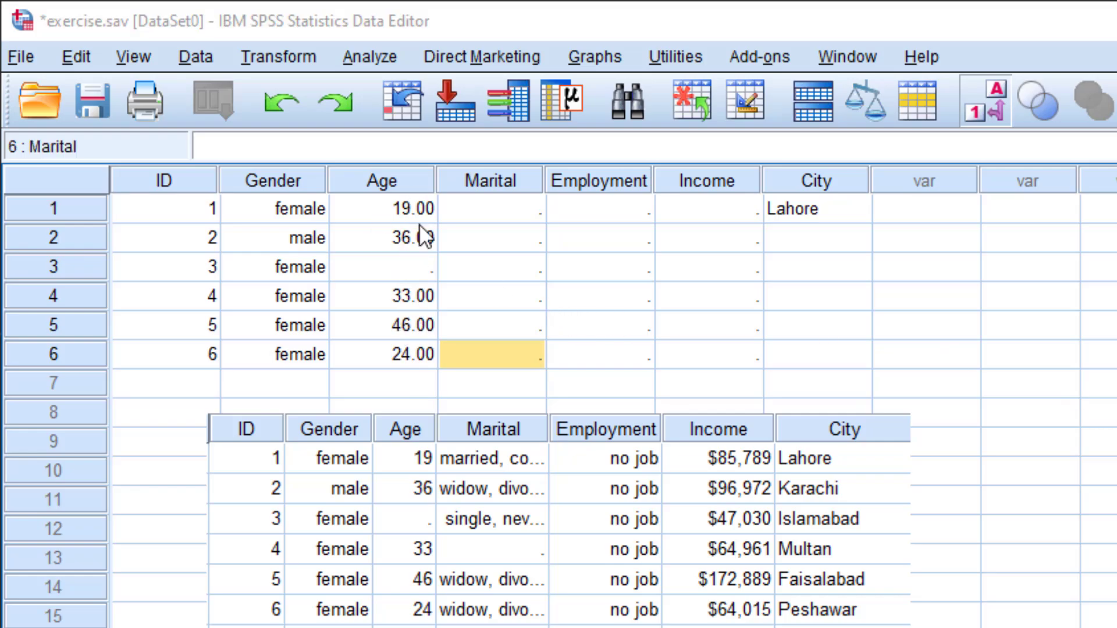
Return to the variable definitions and set the Age variable's decimals to 0.
key(ctrl+t)
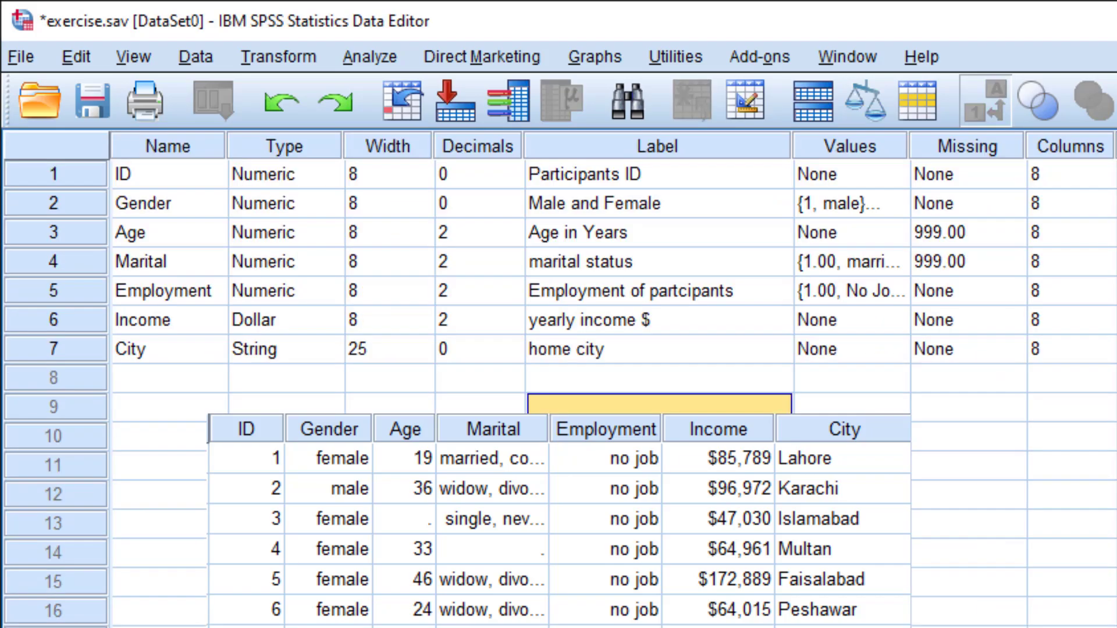
click(456, 238)
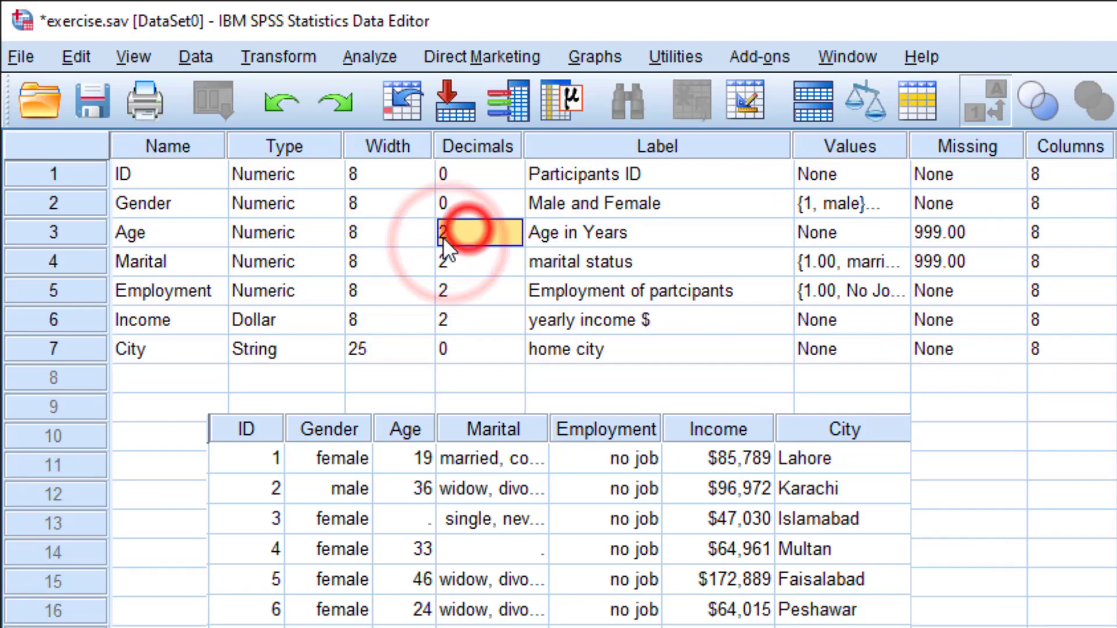
text(0)
key(Tab)
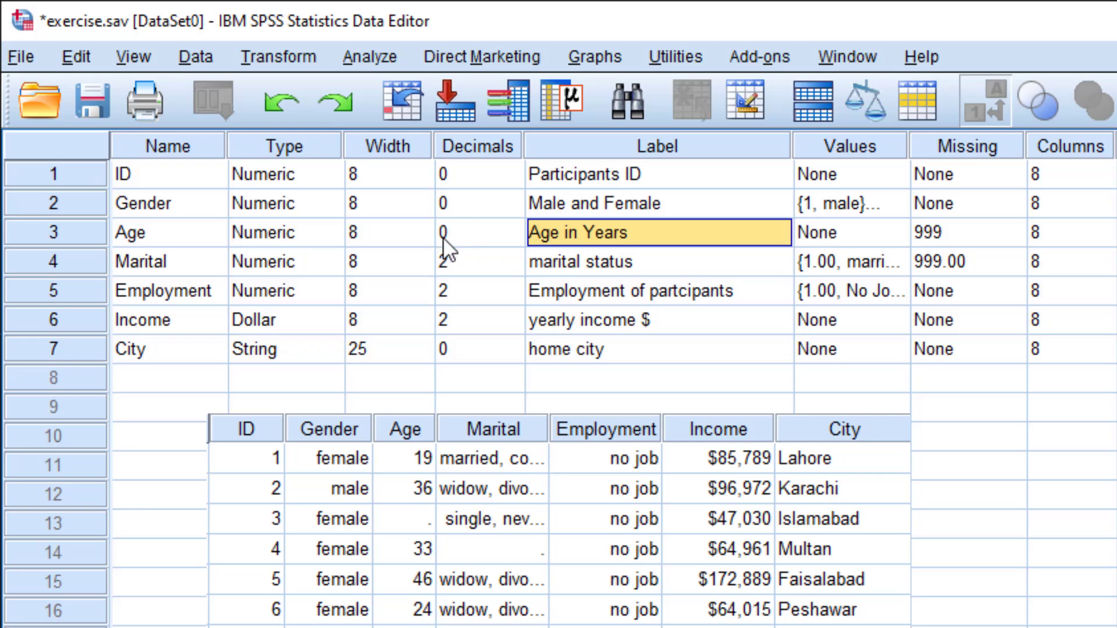
Copy Age's 0 decimals setting to the Marital, Employment and Income variables and save the file.
click(459, 230)
right_click(461, 228)
click(480, 239)
drag(463, 256, 466, 318)
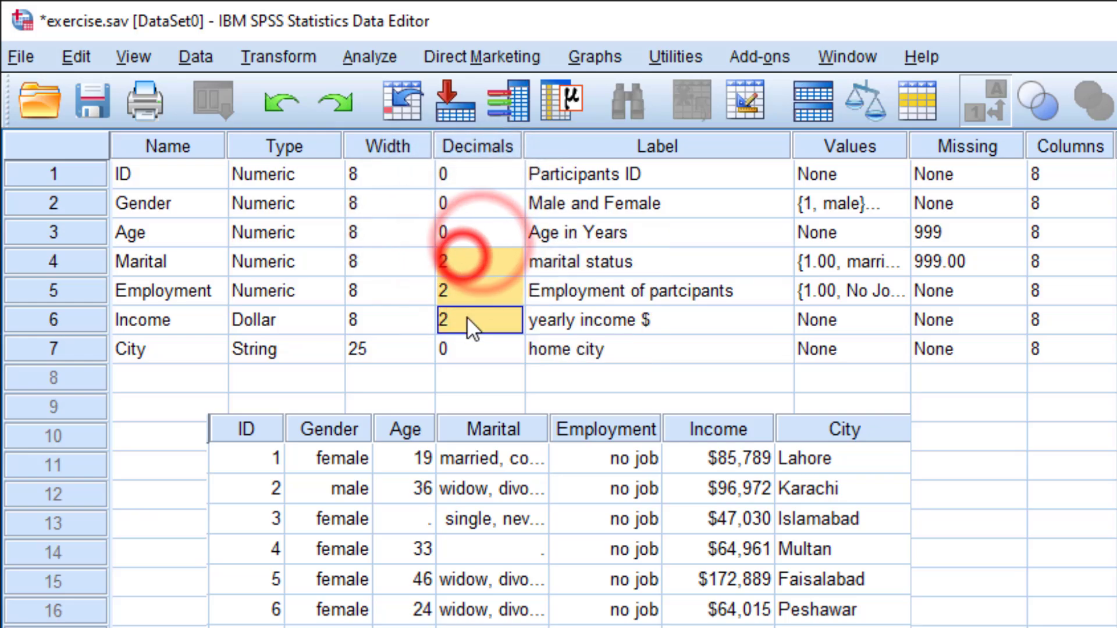
right_click(467, 319)
click(525, 367)
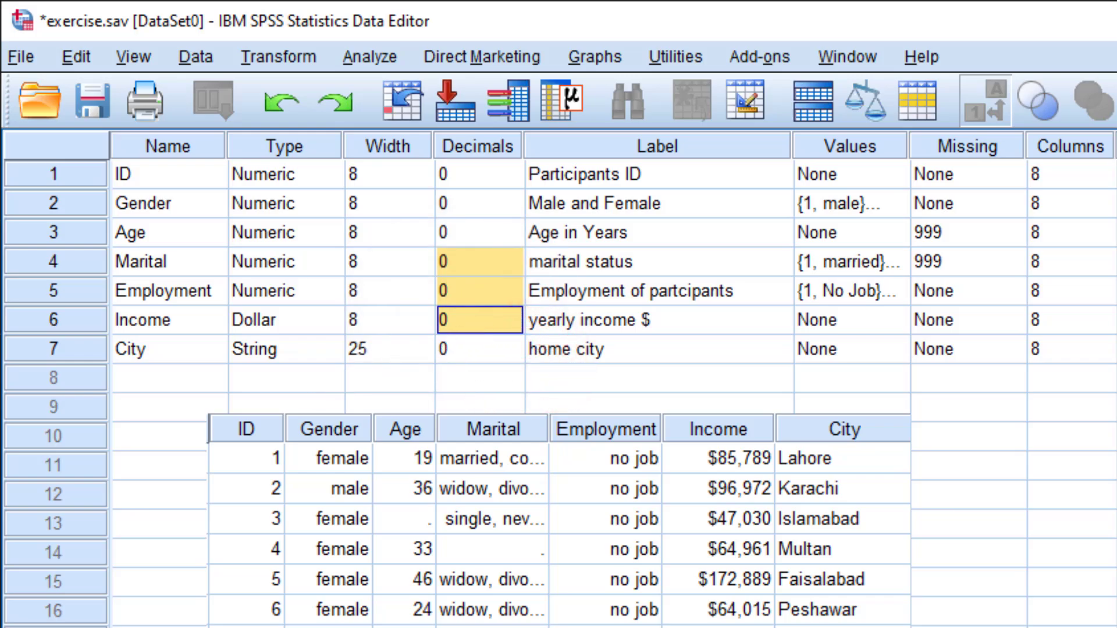
click(91, 95)
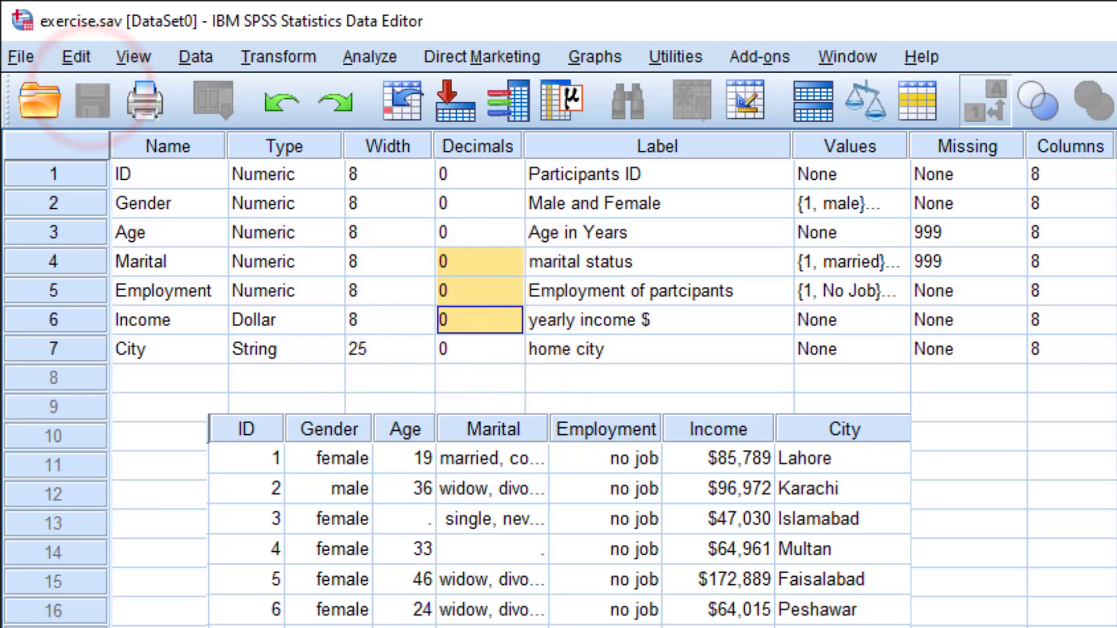
In the data view, enter the missing-value code 999 as the age of participant 3.
key(ctrl+t)
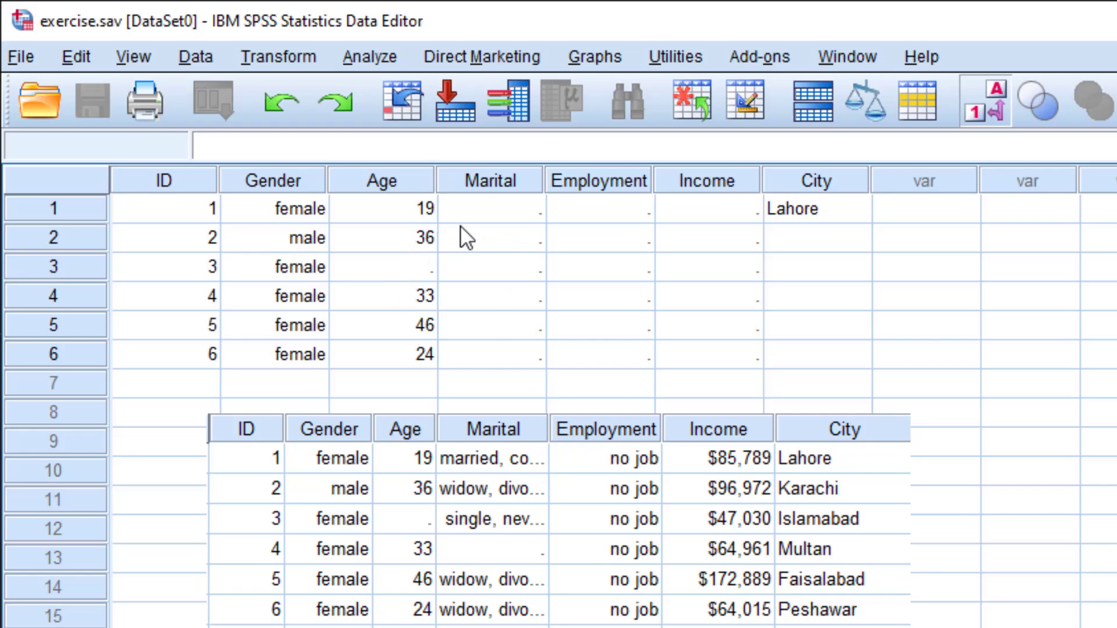
click(411, 267)
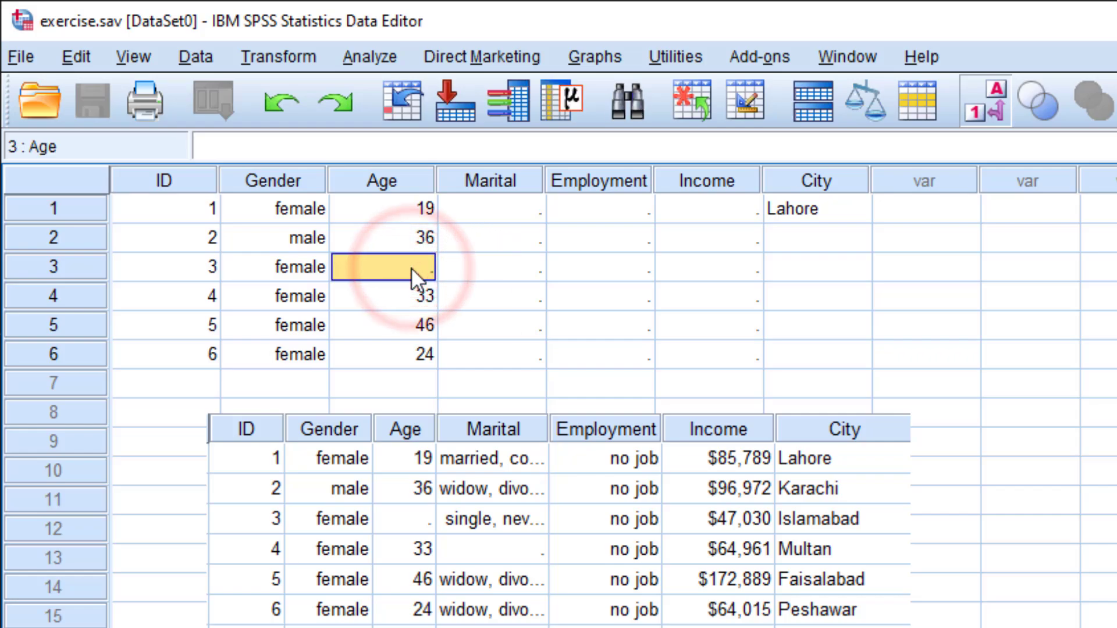
text(999)
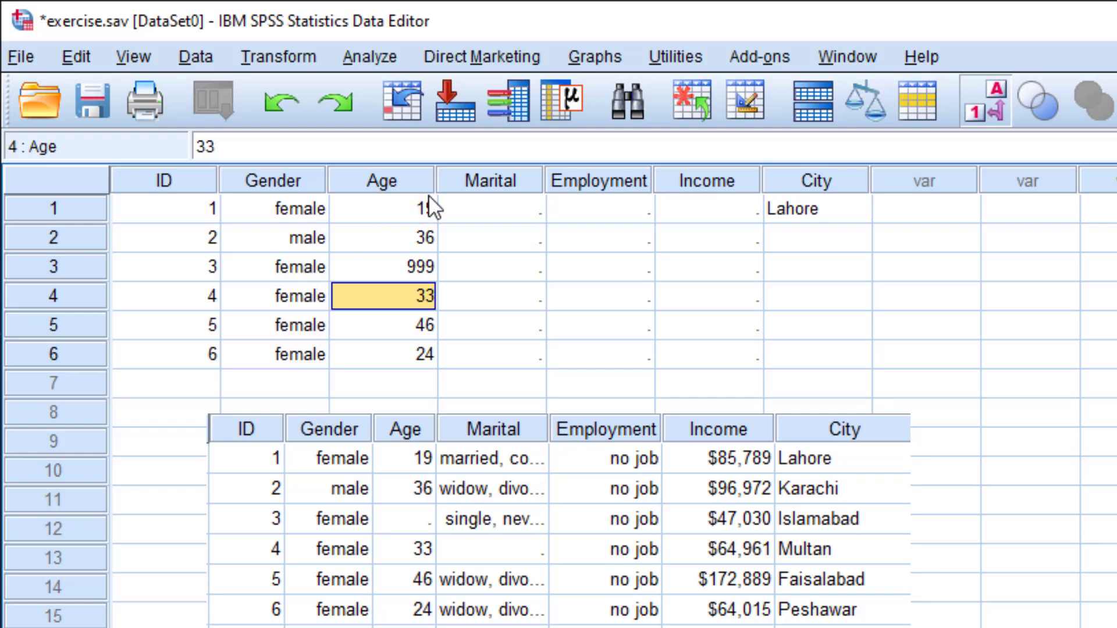
Set the Marital value to married for participant 1, Widow for participant 2 and Single for participant 3.
click(500, 215)
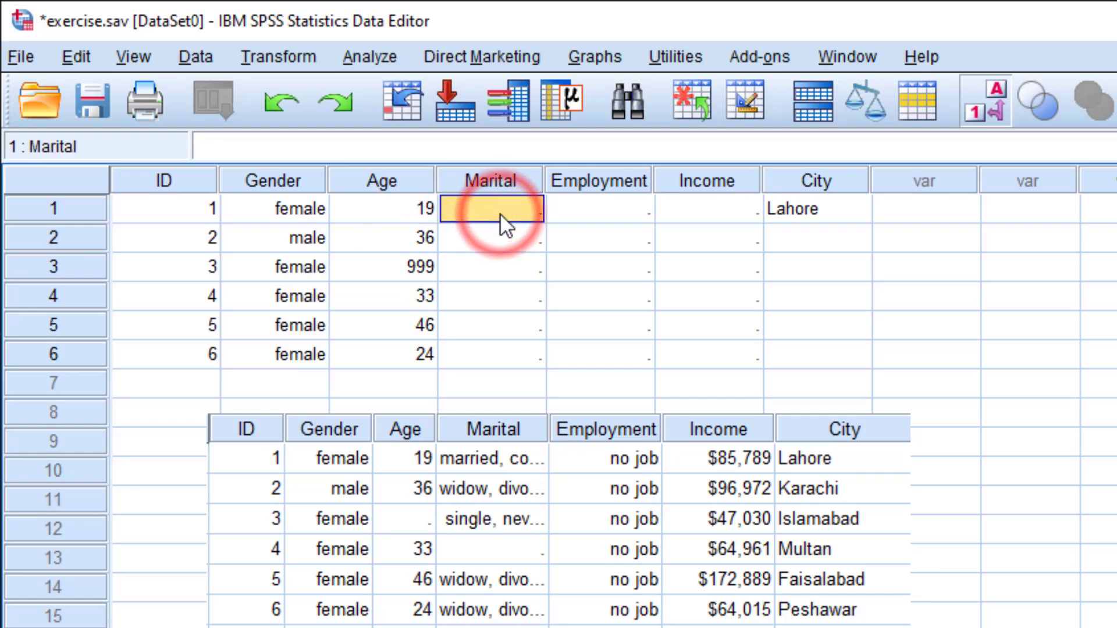
click(535, 209)
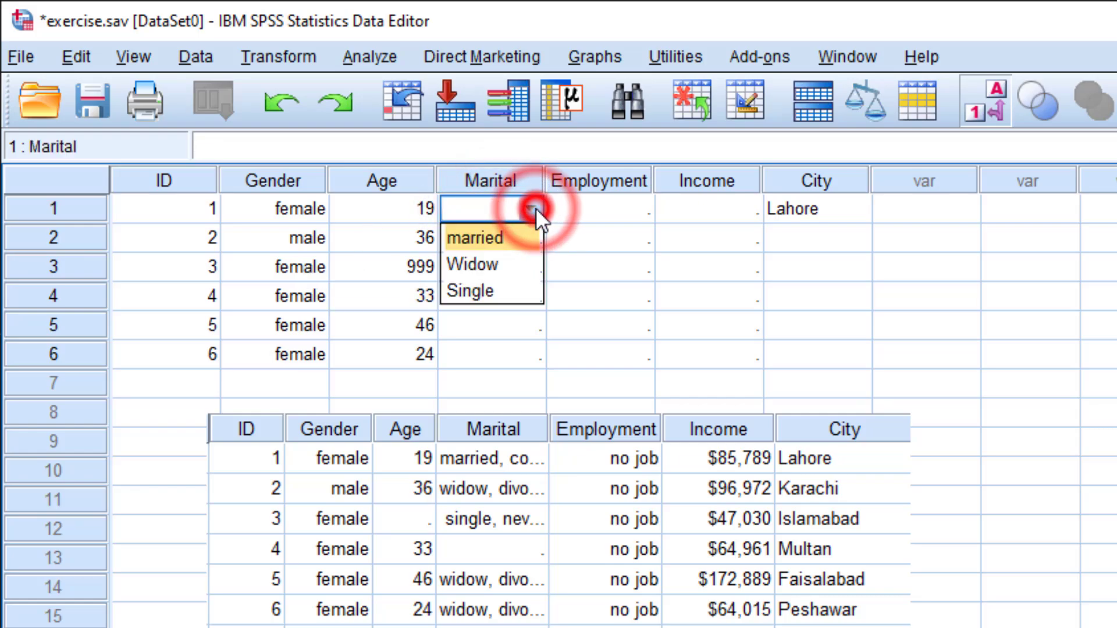
click(515, 246)
click(537, 236)
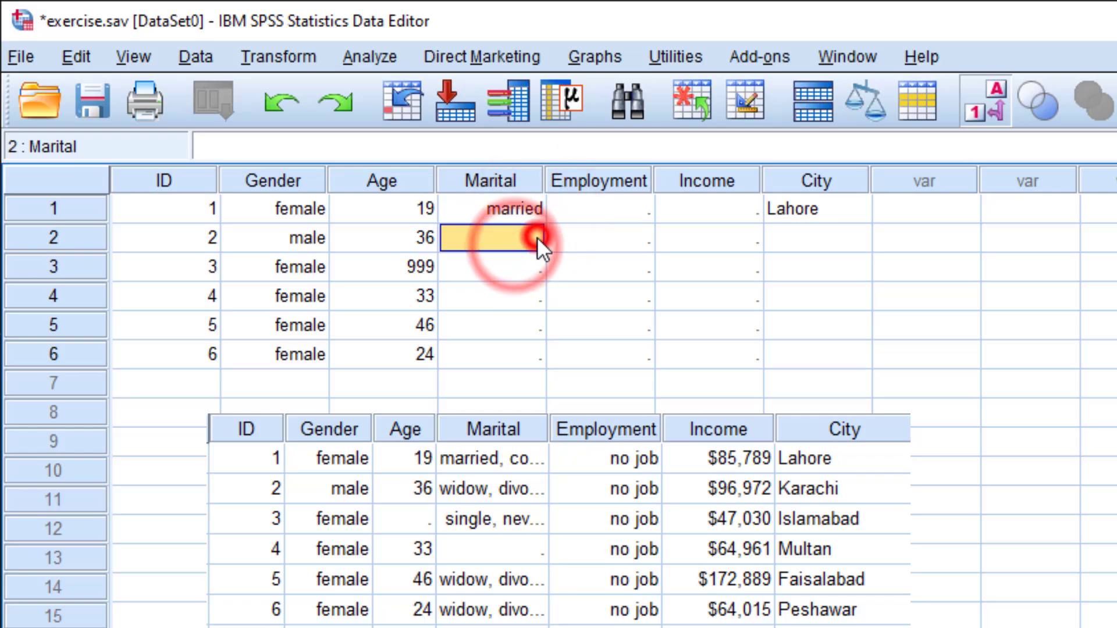
click(536, 239)
click(535, 239)
click(512, 294)
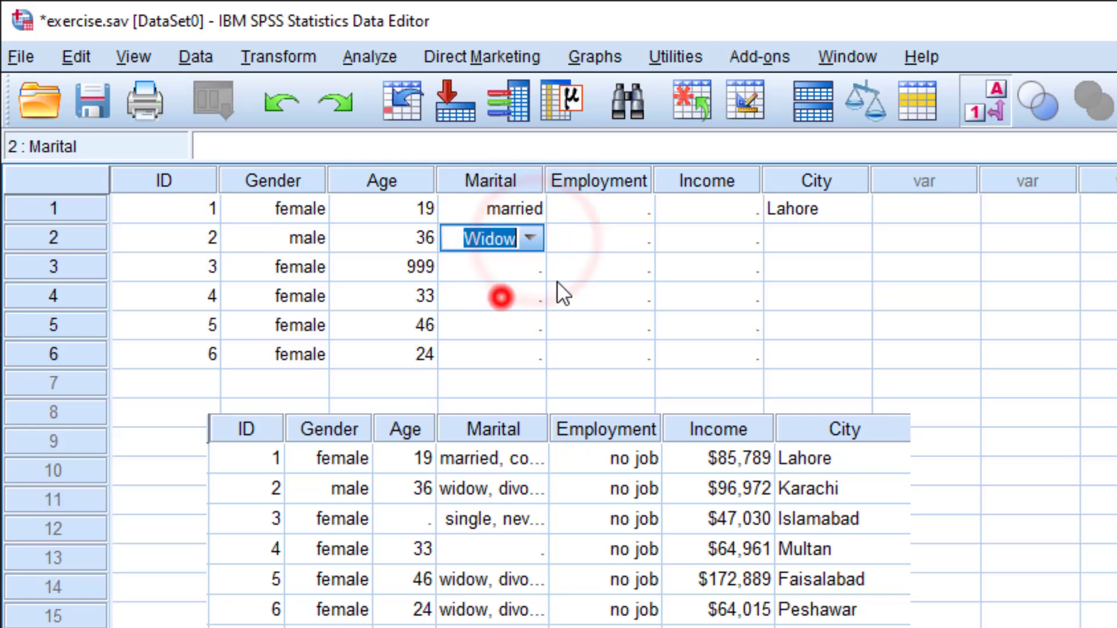
click(535, 270)
click(535, 267)
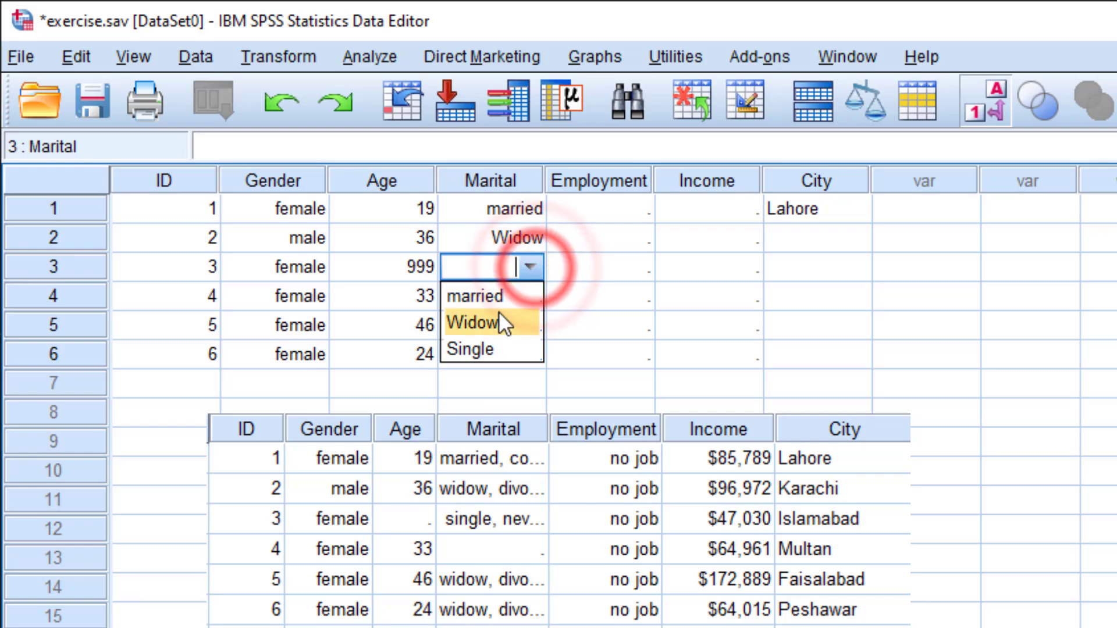
click(493, 350)
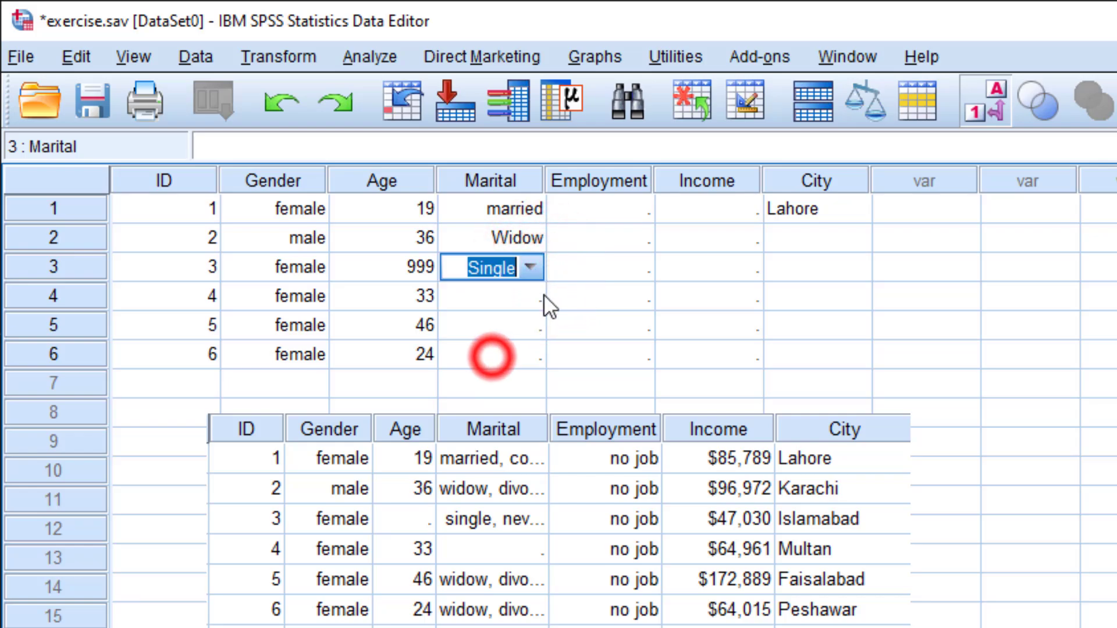
click(530, 295)
click(530, 295)
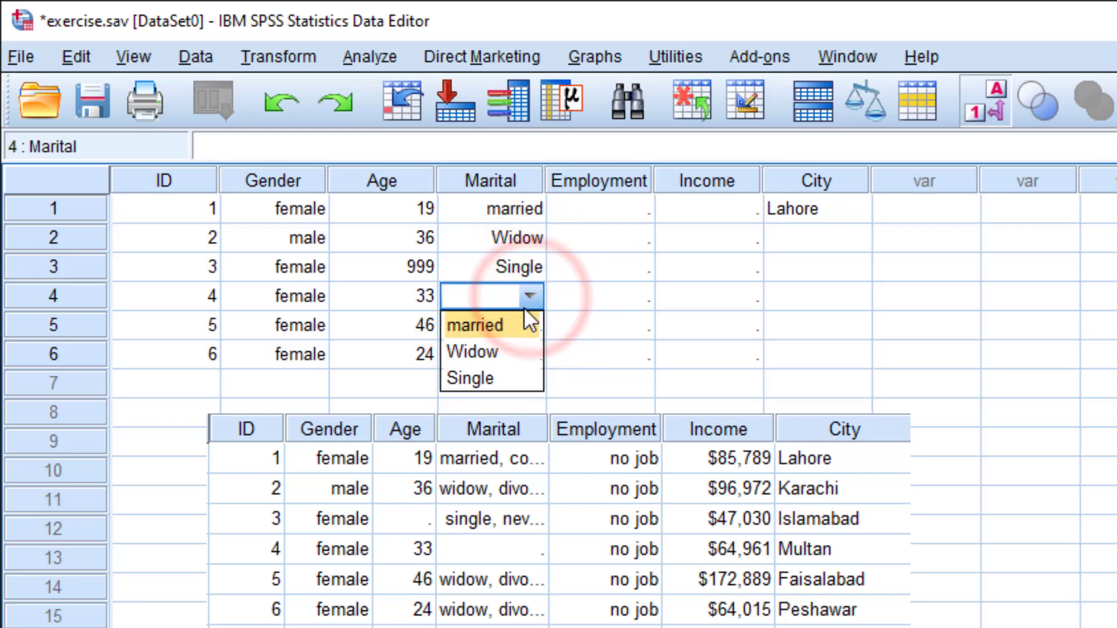
click(596, 323)
Set the Marital value to Widow for participants 5 and 6.
click(539, 322)
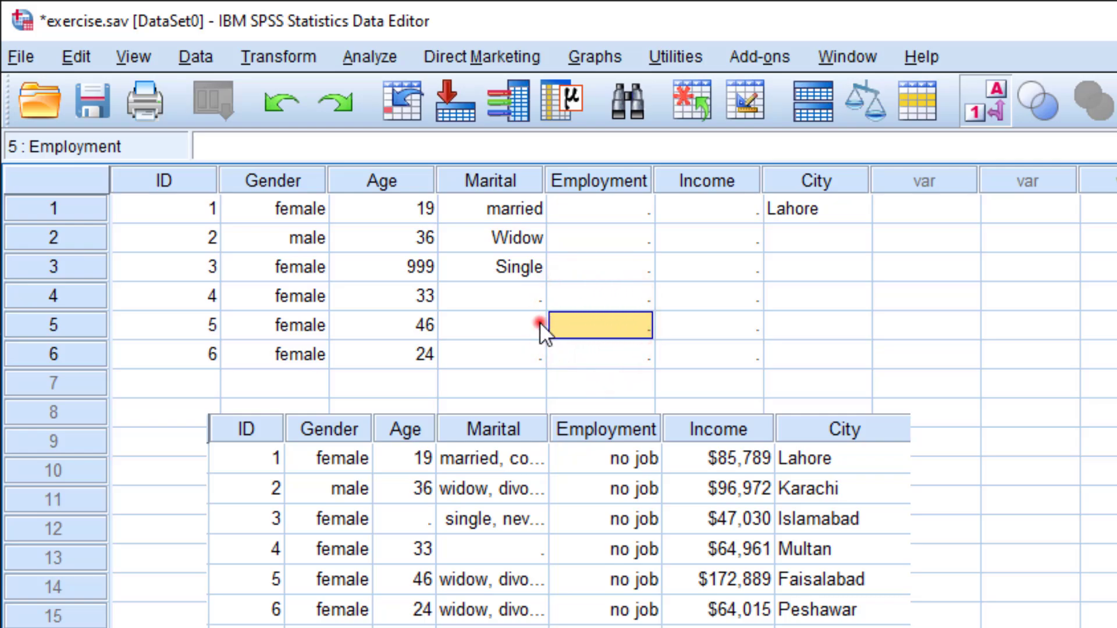
click(539, 323)
click(539, 322)
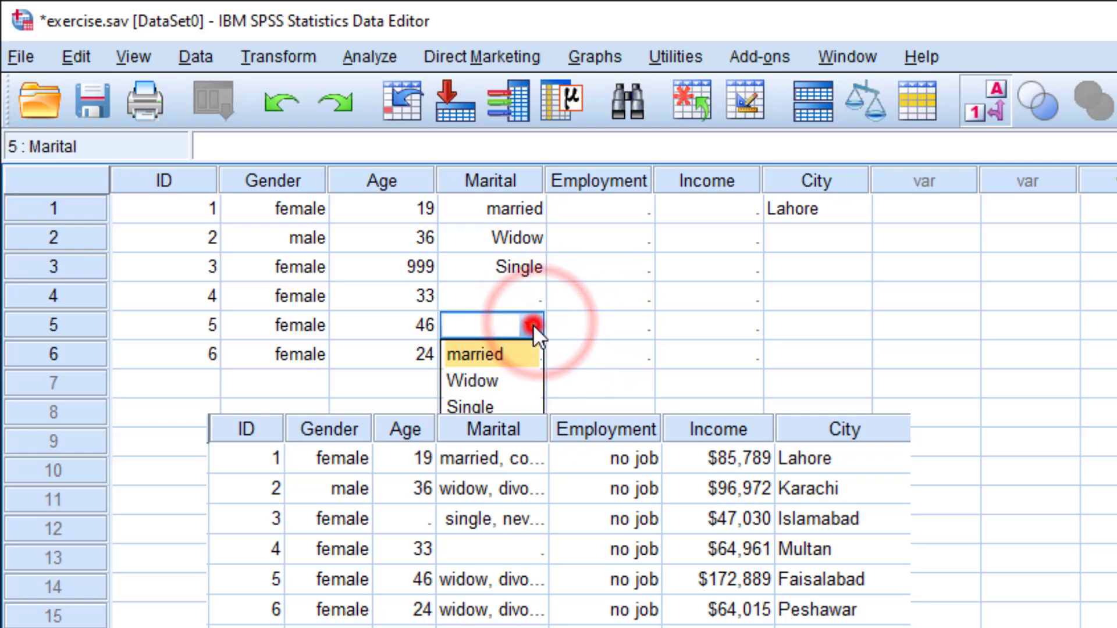
click(490, 383)
click(539, 356)
click(536, 357)
click(532, 356)
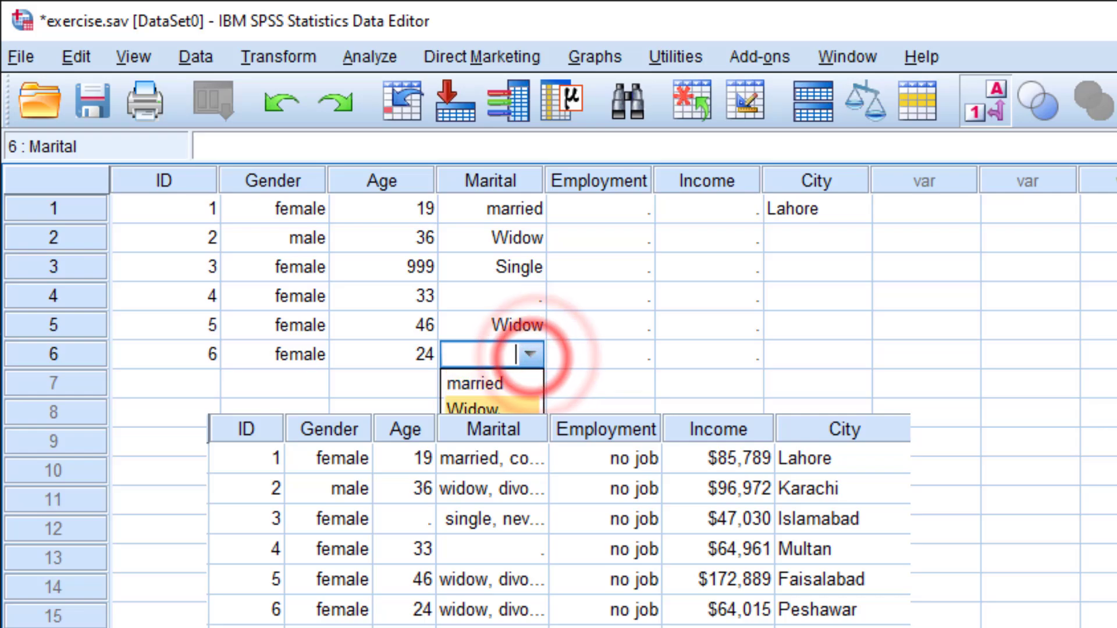
click(505, 409)
click(645, 333)
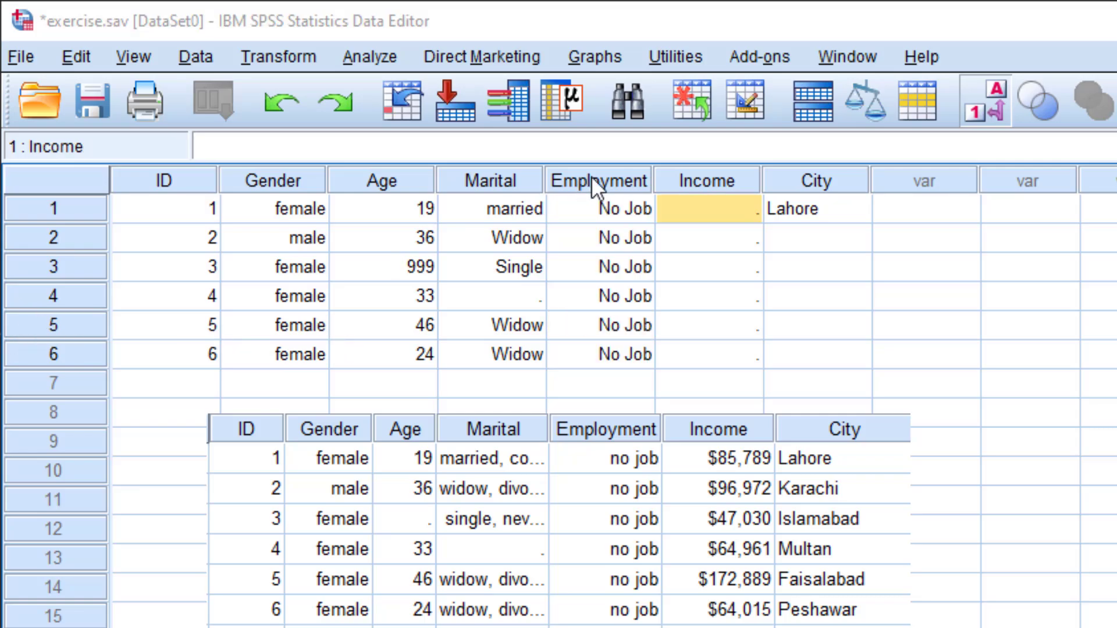
Enter the incomes 85,789, 96,972 and 47,030 for participants 1 to 3.
click(725, 207)
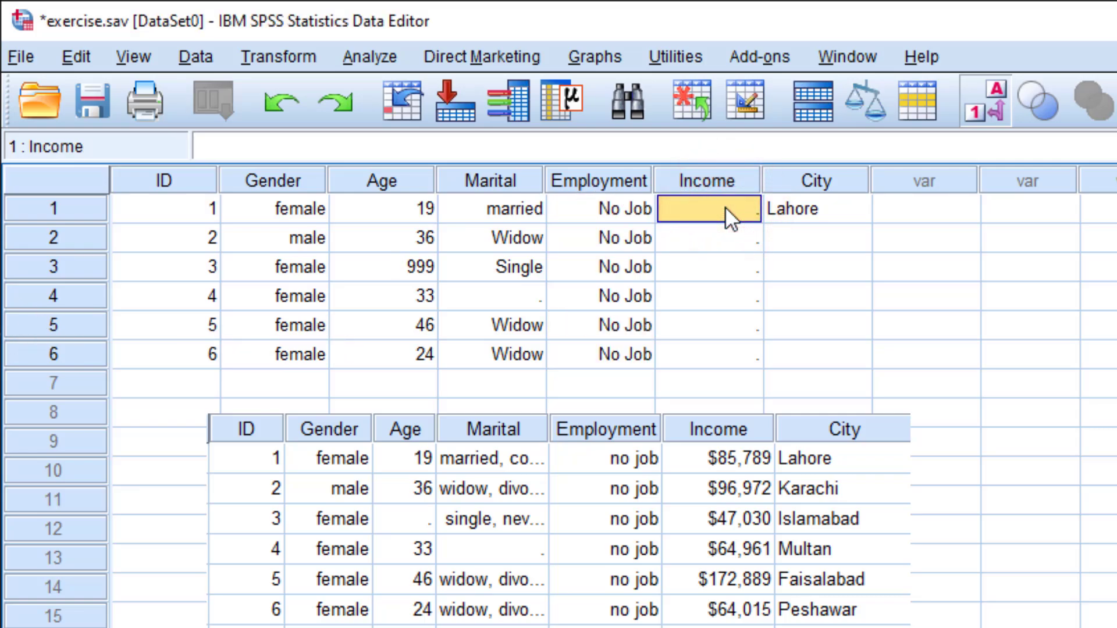
text(85)
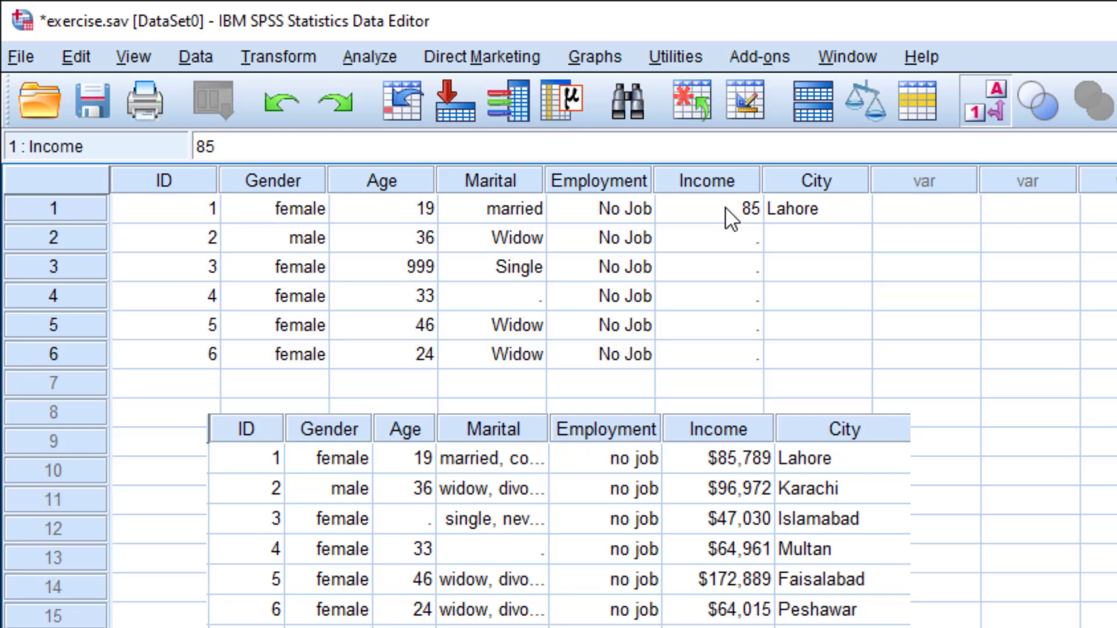
text(,789)
key(Return)
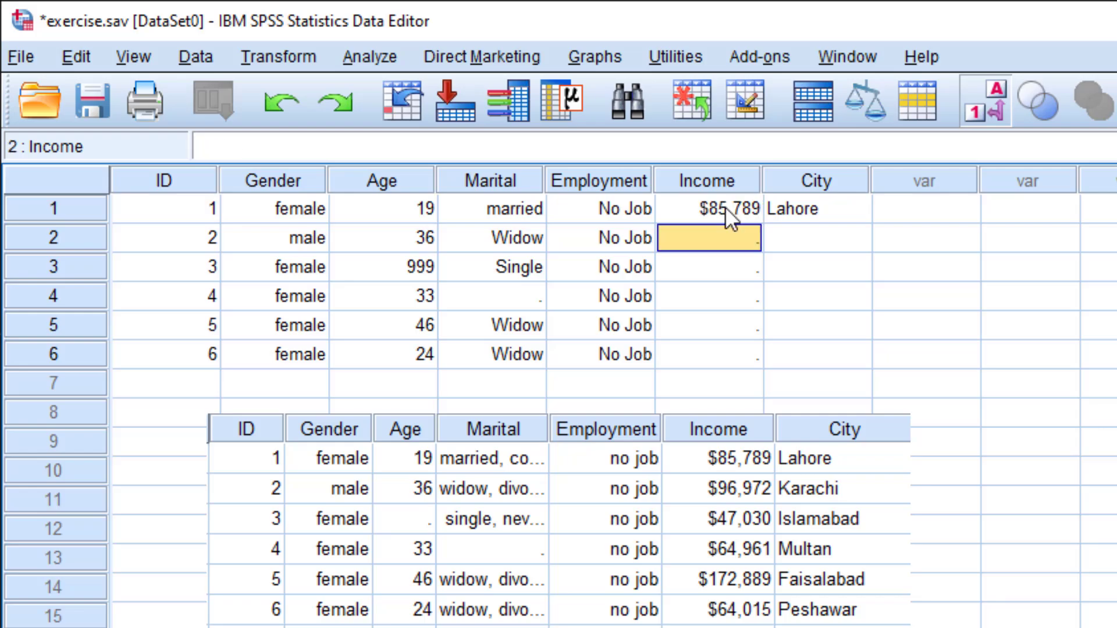
text(96)
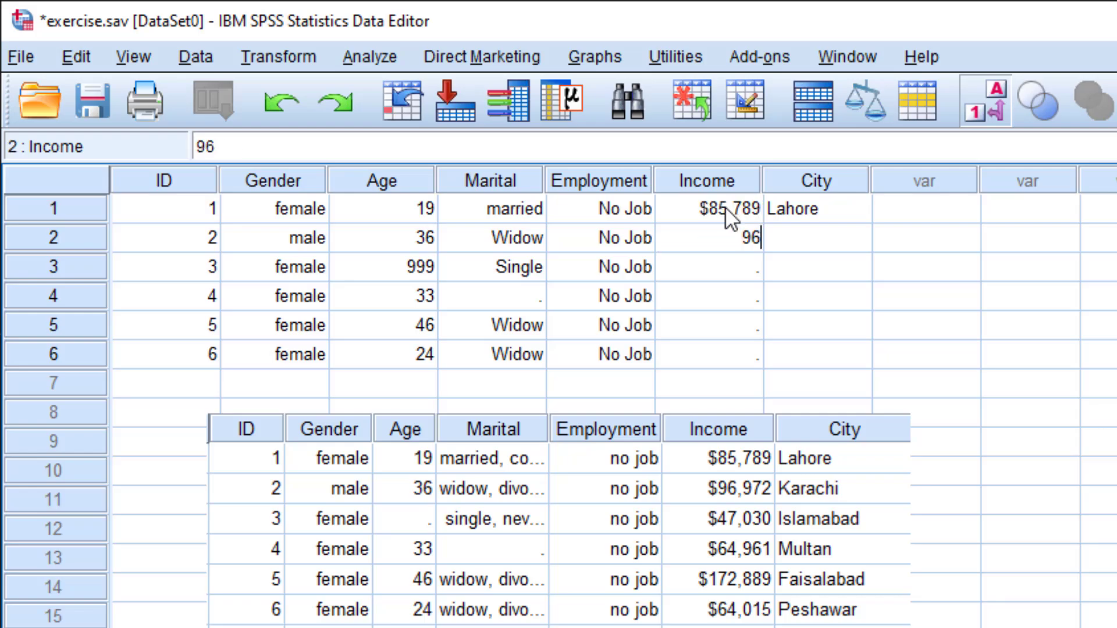
text(,972)
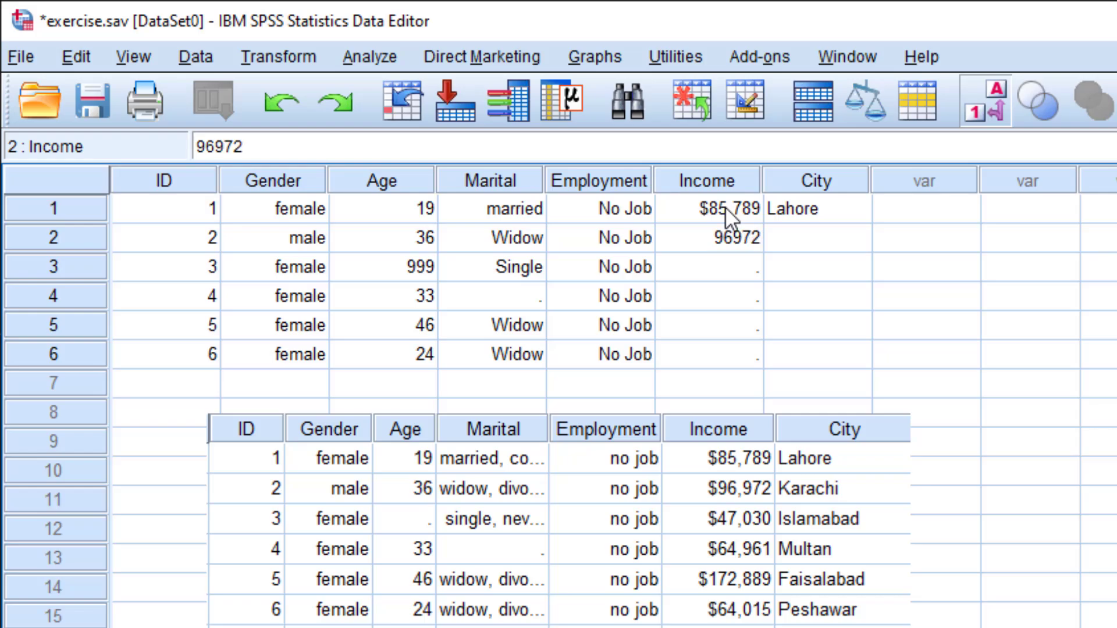
key(Return)
text(47)
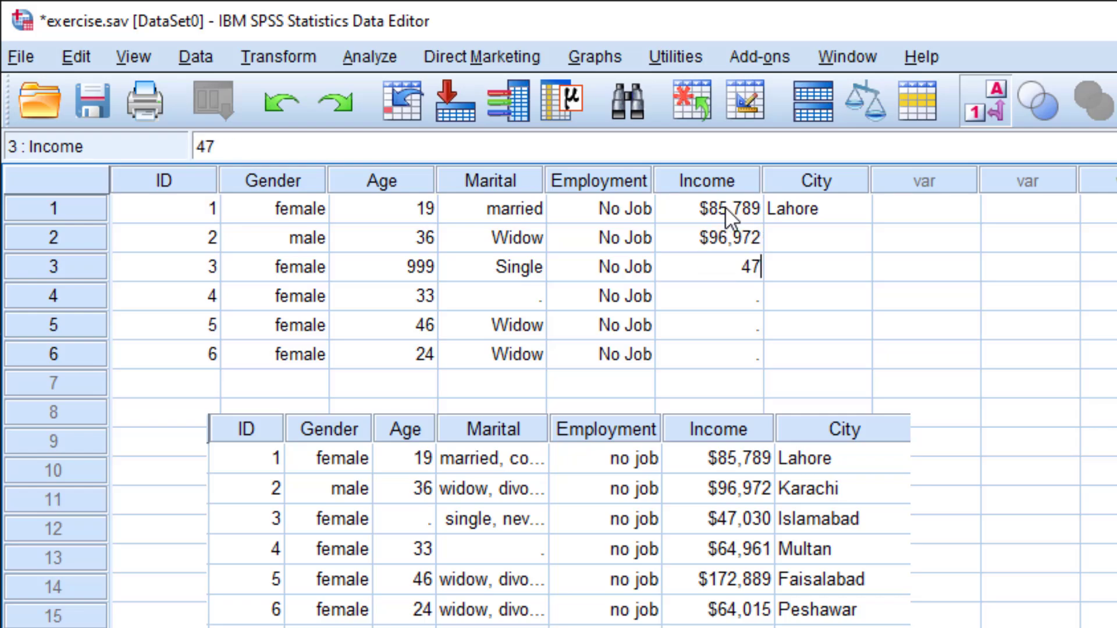
text(,03030)
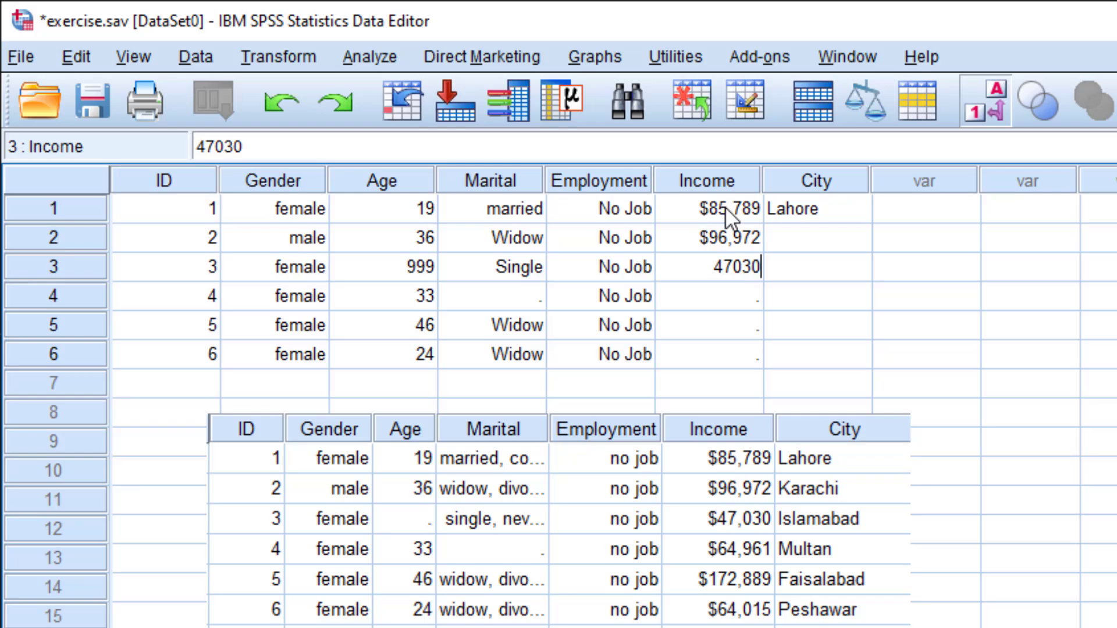
key(Return)
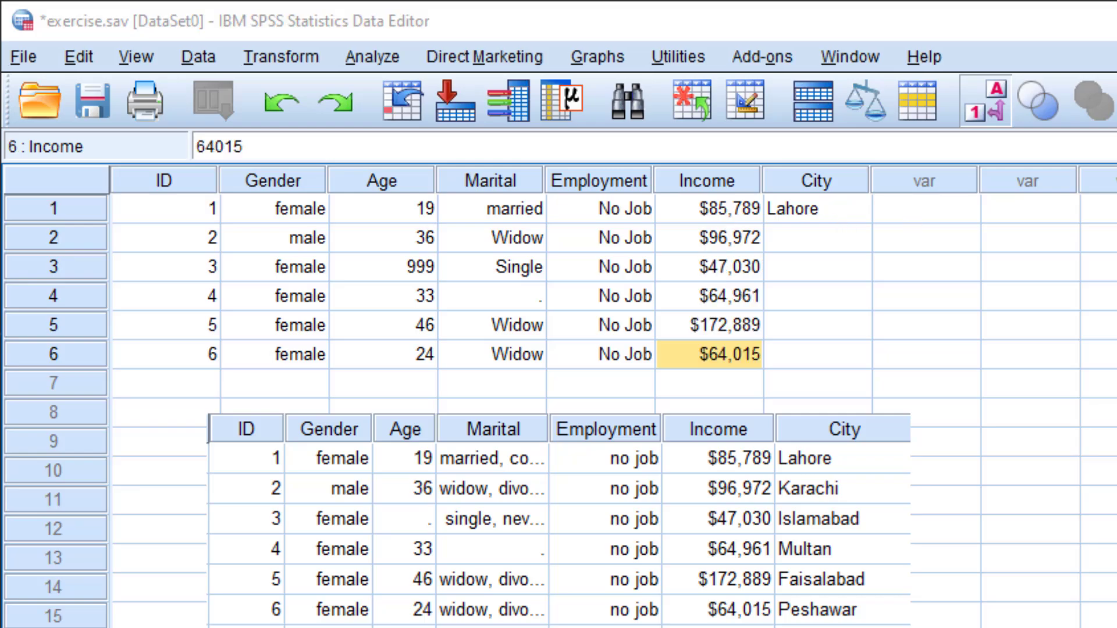
Enter Karachi as the city of participant 2 and Islamabad as the city of participant 3.
click(826, 232)
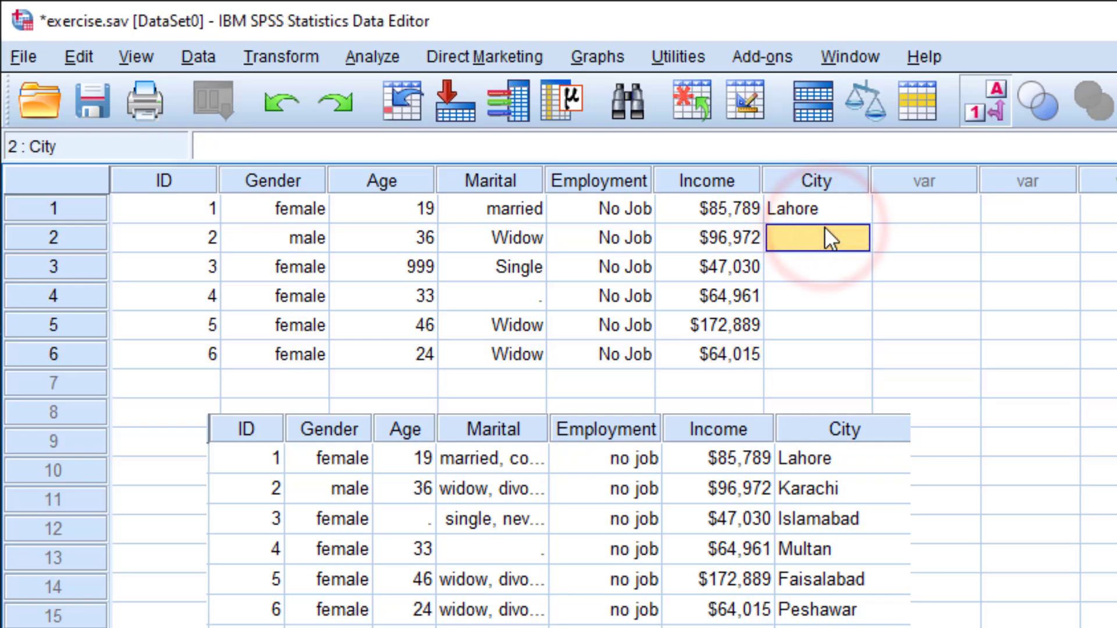
text(KAra)
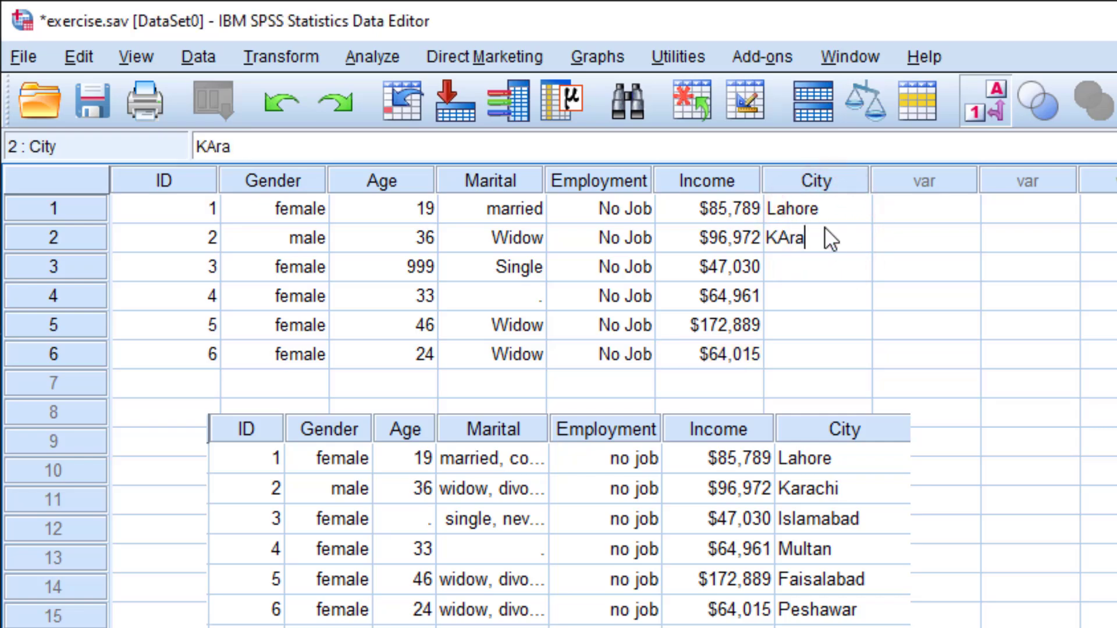
text(chi)
key(BackSpace)
key(BackSpace)
key(BackSpace)
key(BackSpace)
key(BackSpace)
key(BackSpace)
text(arachi)
key(Return)
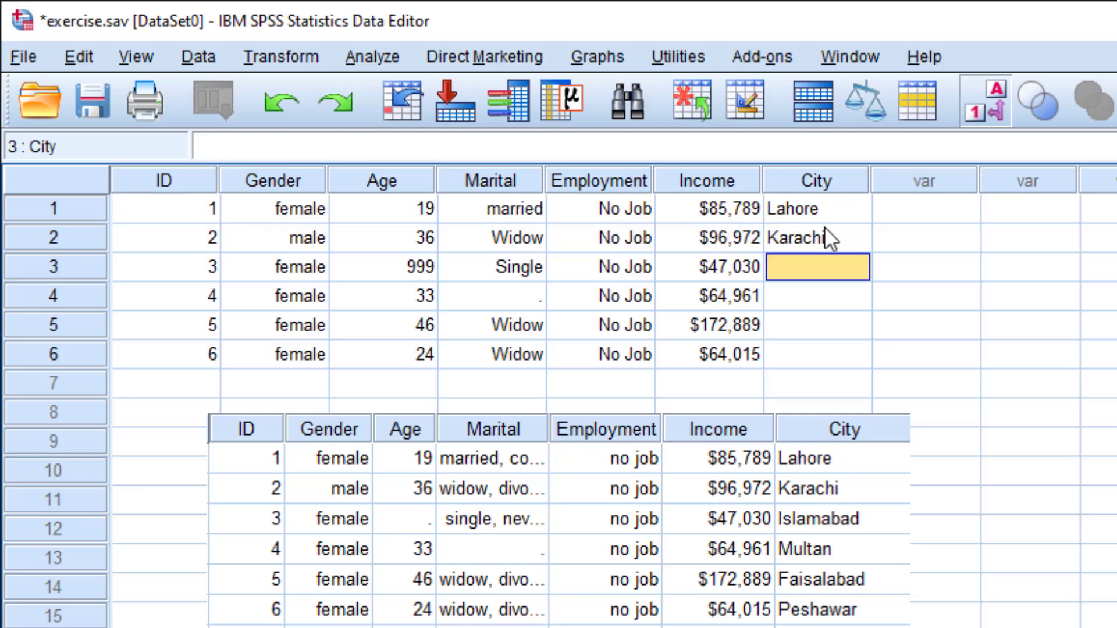
text(isla)
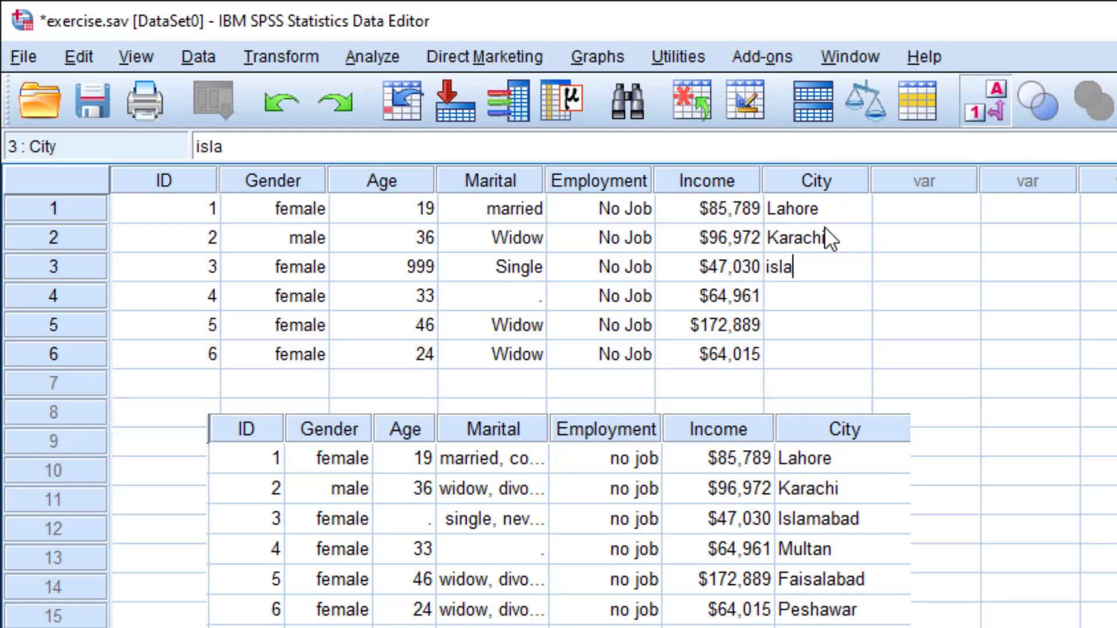
text(mabad)
key(Return)
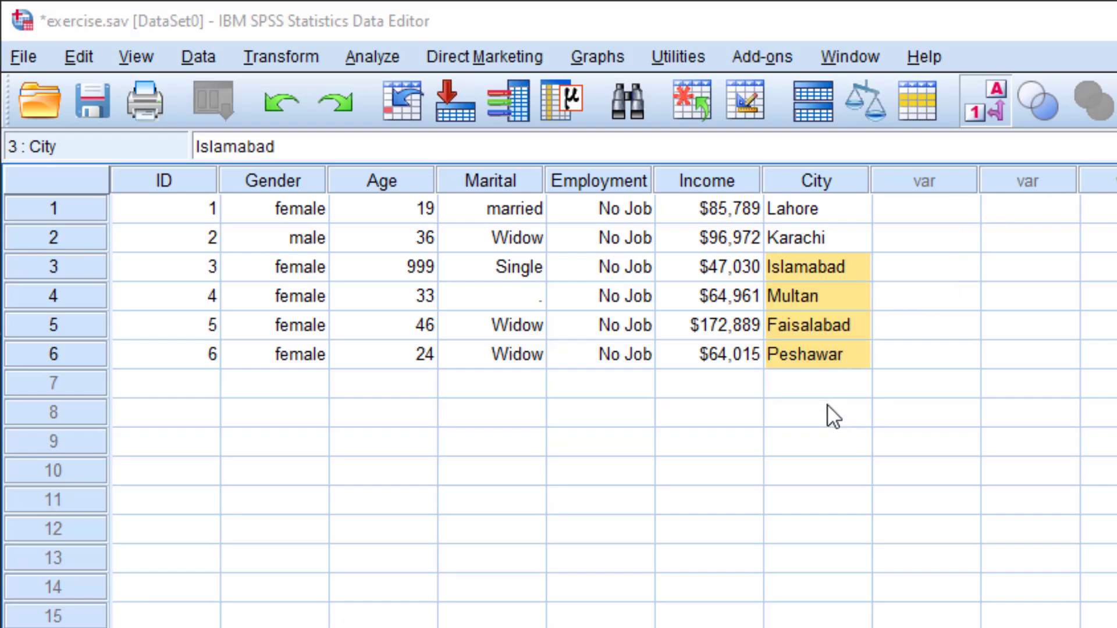
click(828, 407)
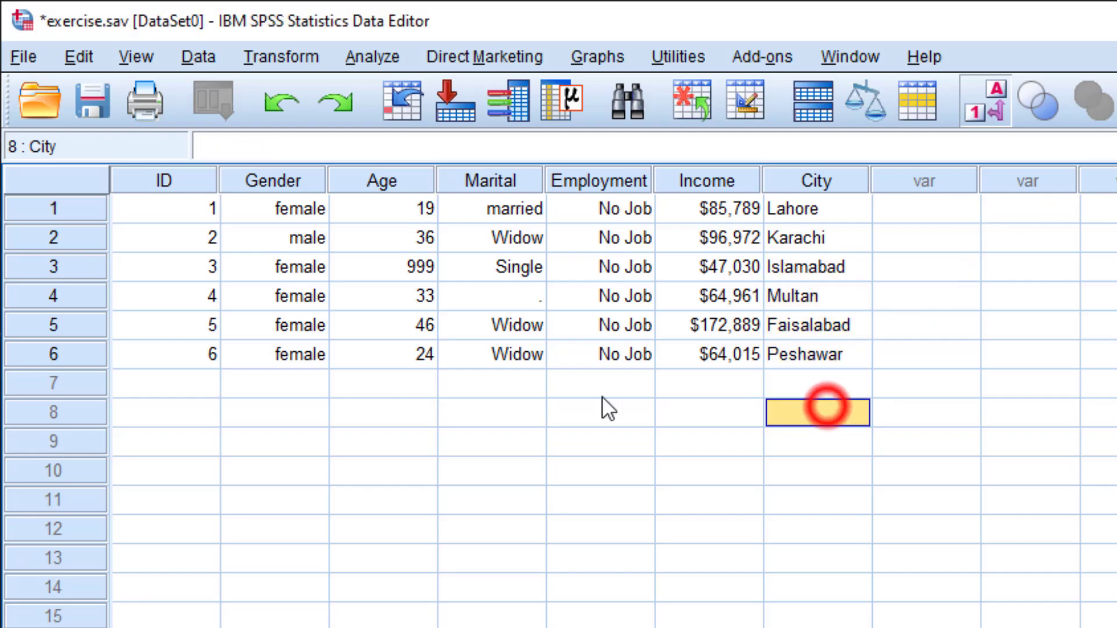
Enter a stray ID of 2 in the empty row 7 and delete that value.
click(204, 385)
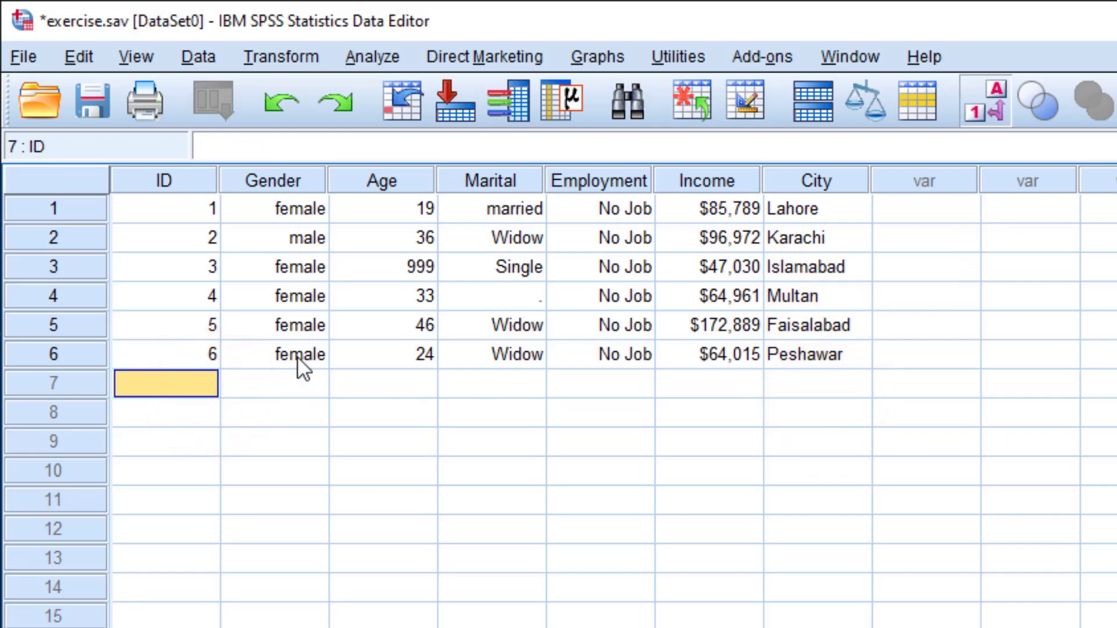
text(2)
key(Return)
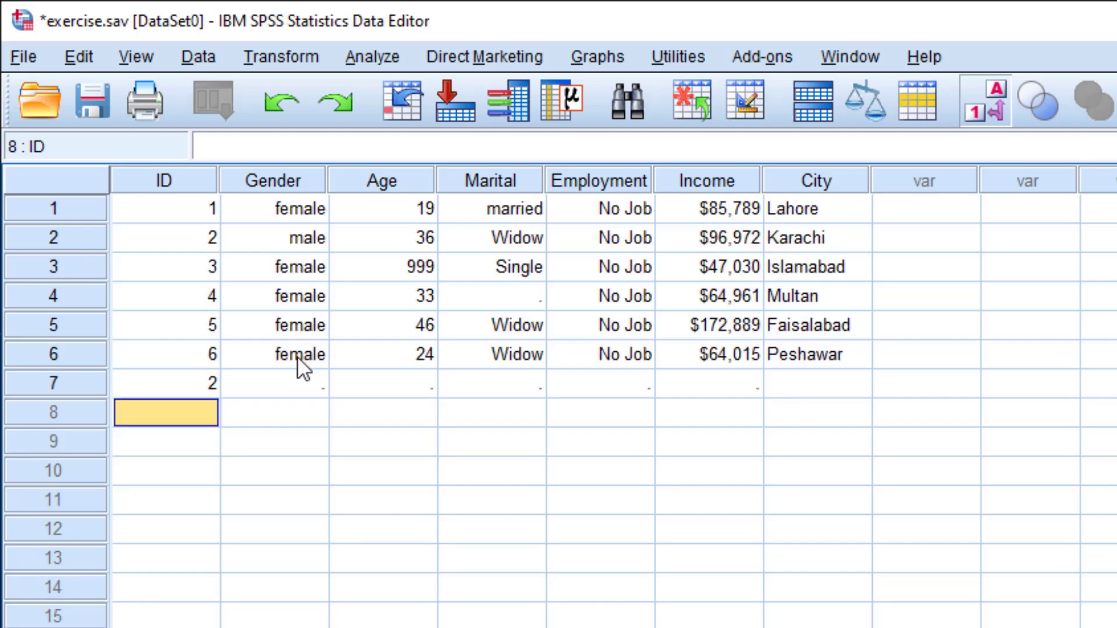
click(210, 382)
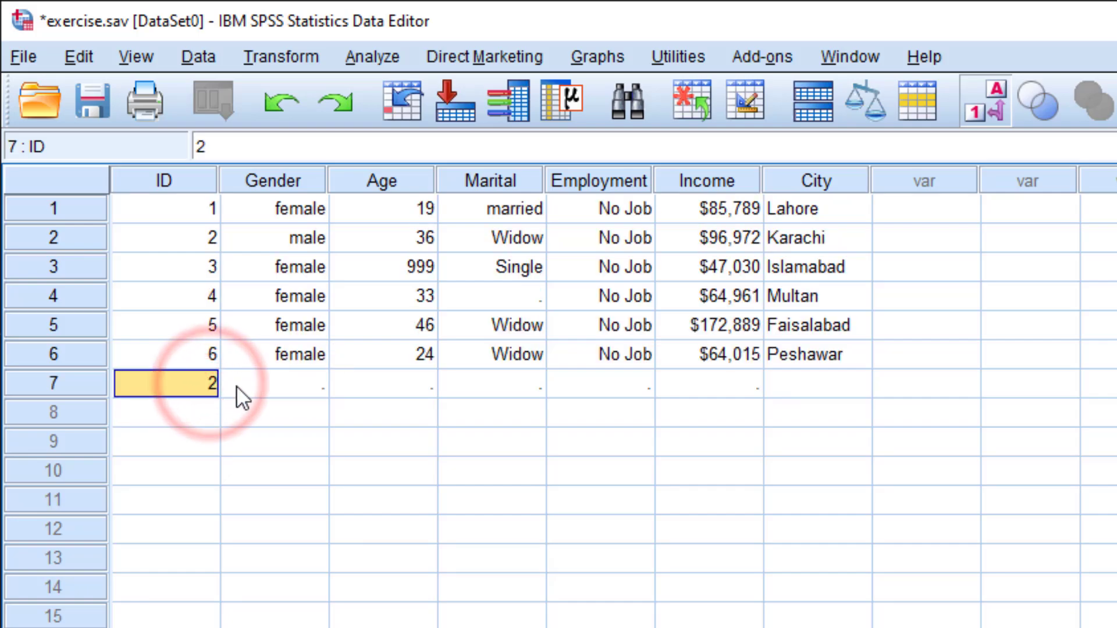
key(Delete)
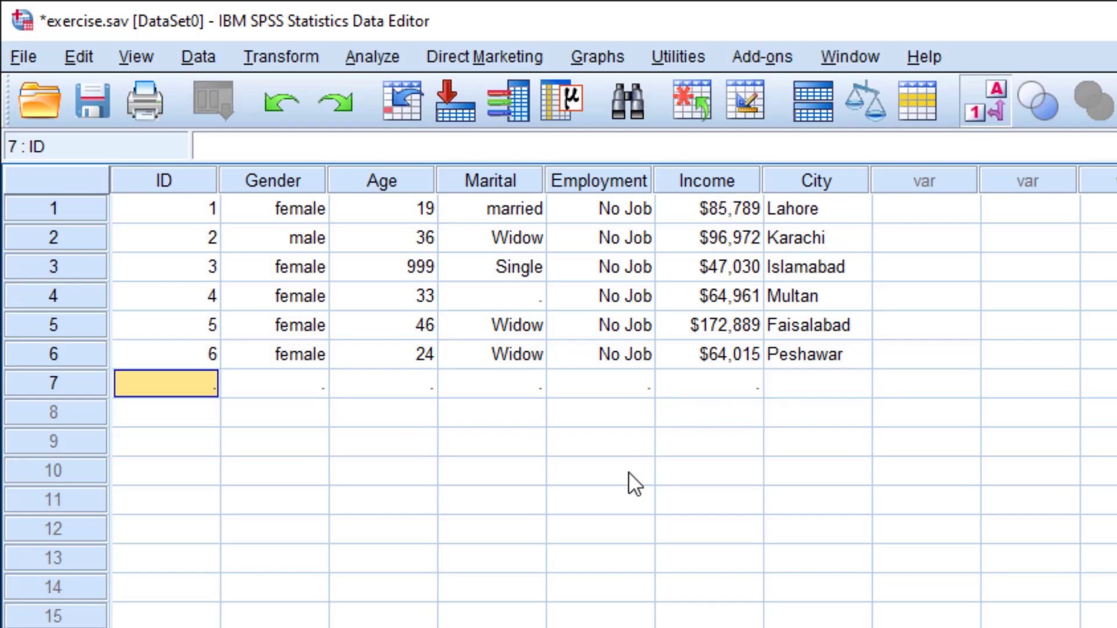
Clear the whole empty case in row 7 from the dataset.
click(578, 469)
click(74, 385)
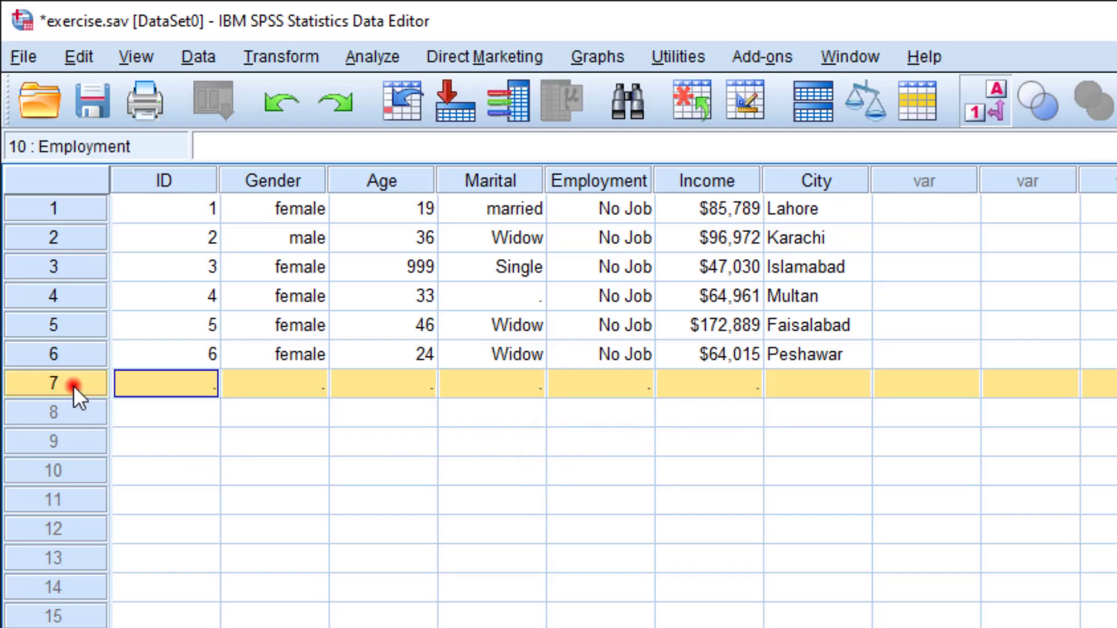
right_click(73, 385)
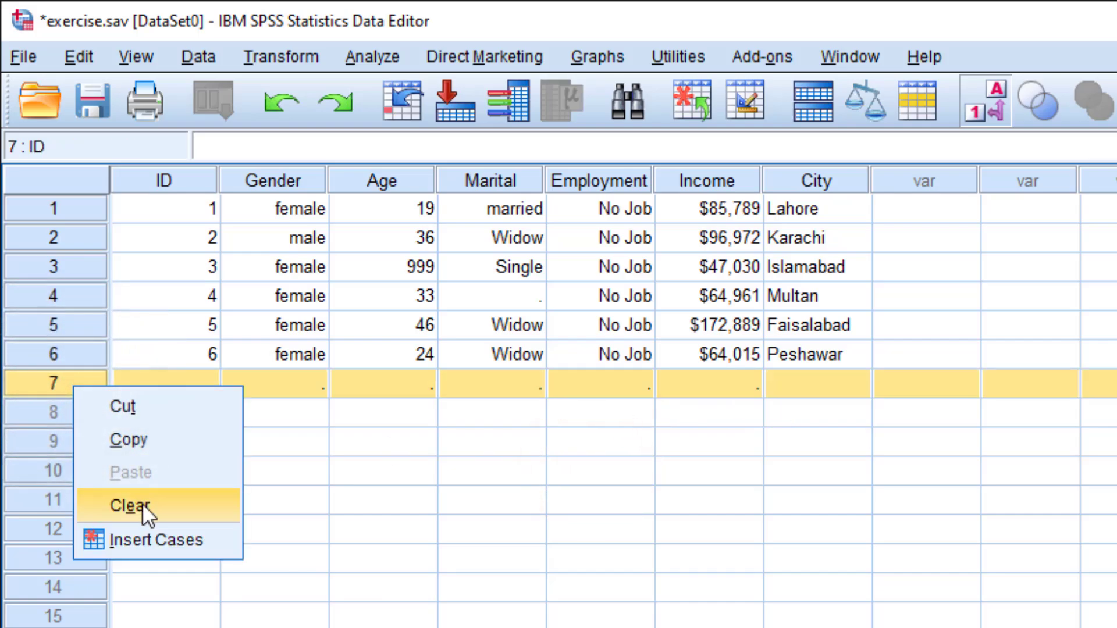
right_click(51, 384)
click(133, 498)
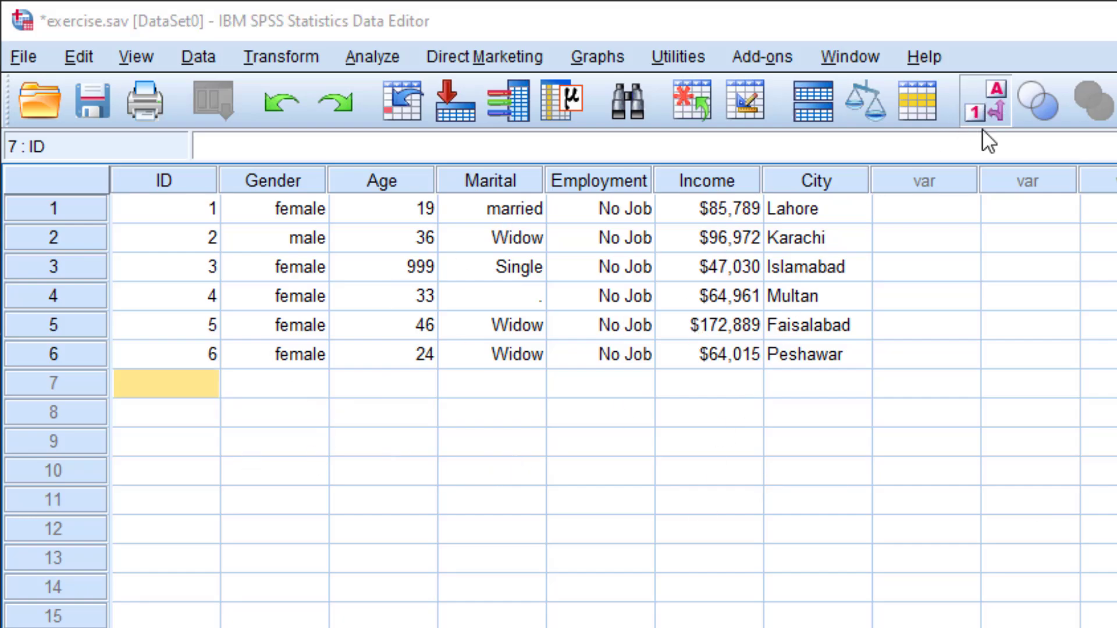
Switch the data display back and forth between numeric codes and value labels, finishing with the labels shown.
click(986, 109)
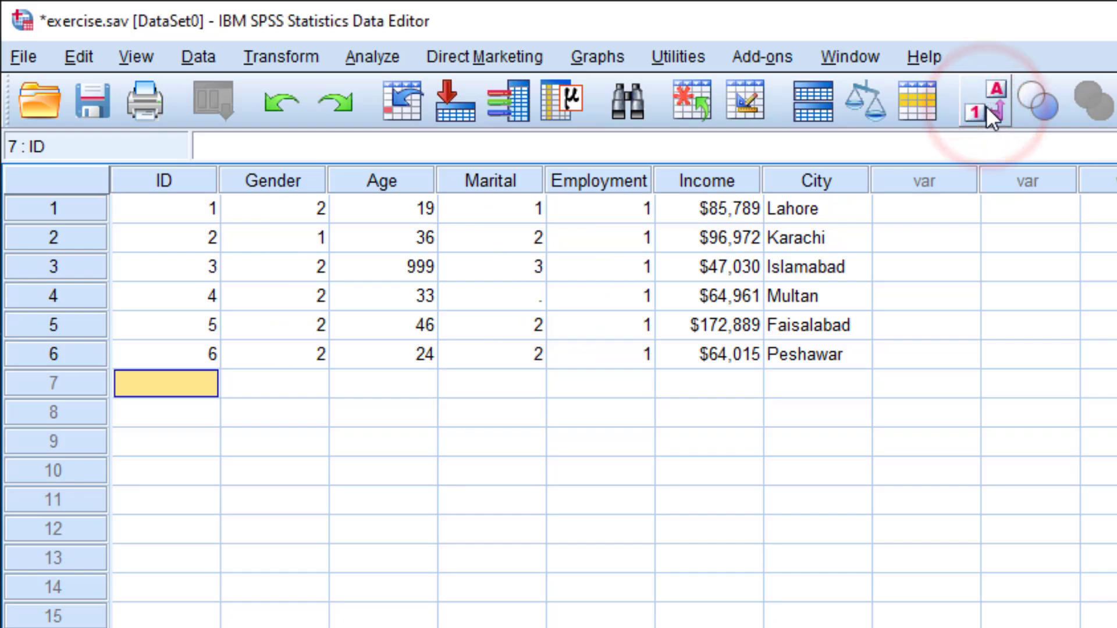
click(986, 106)
click(986, 106)
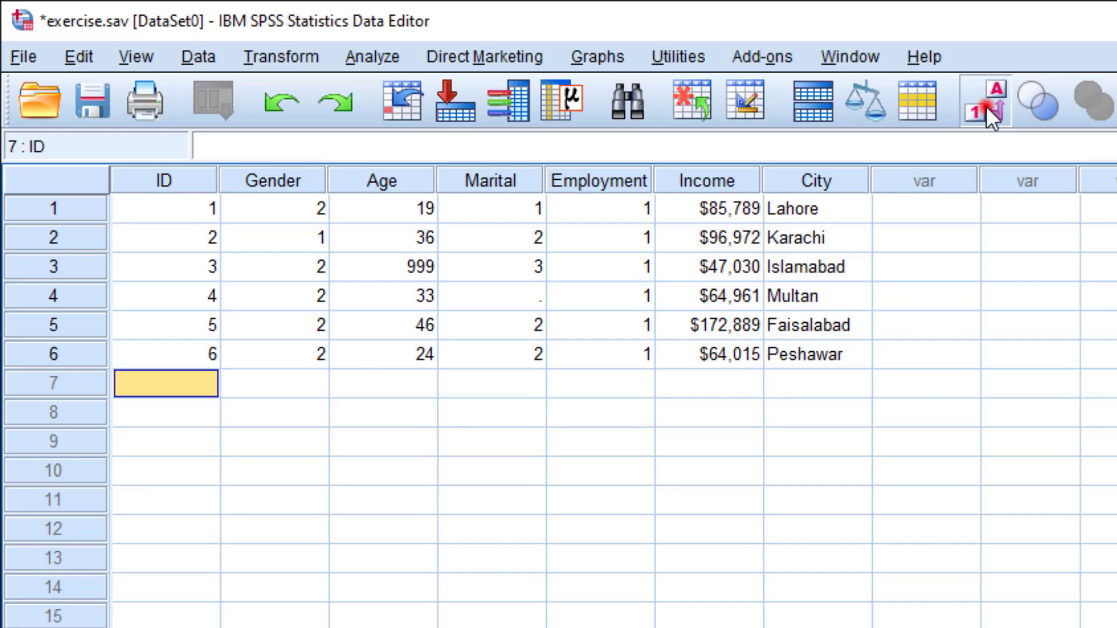
click(986, 106)
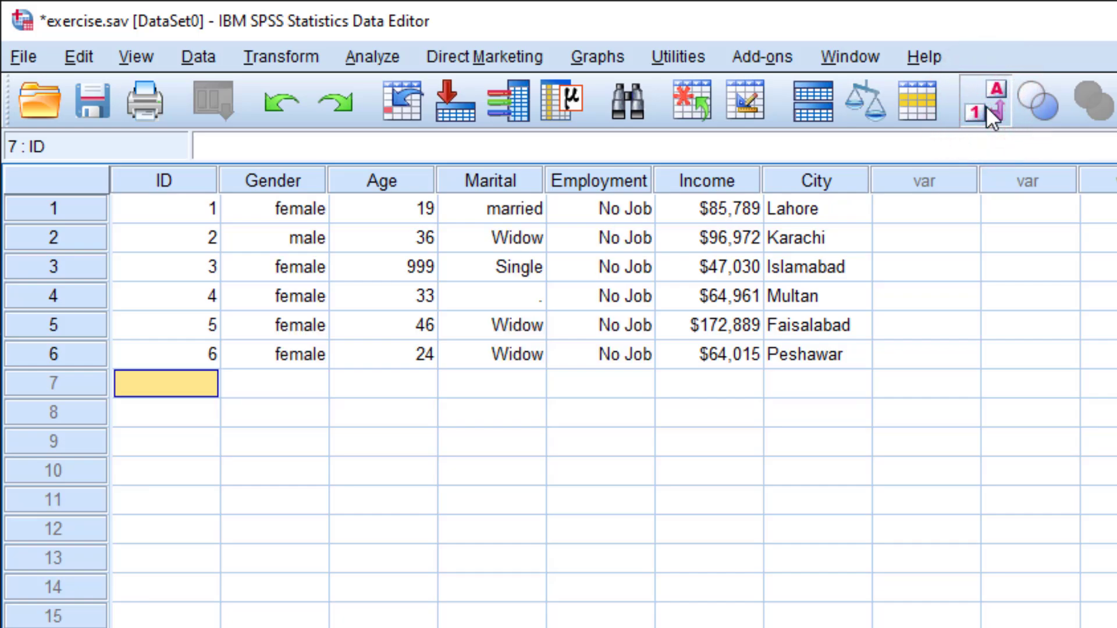
click(986, 106)
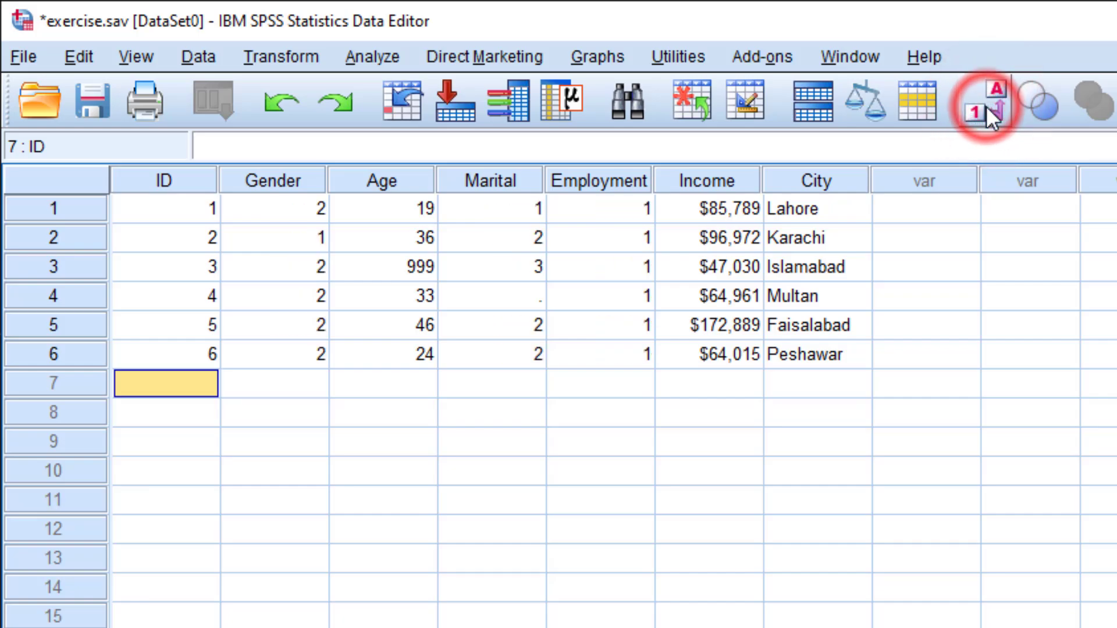
click(986, 106)
click(986, 105)
click(987, 106)
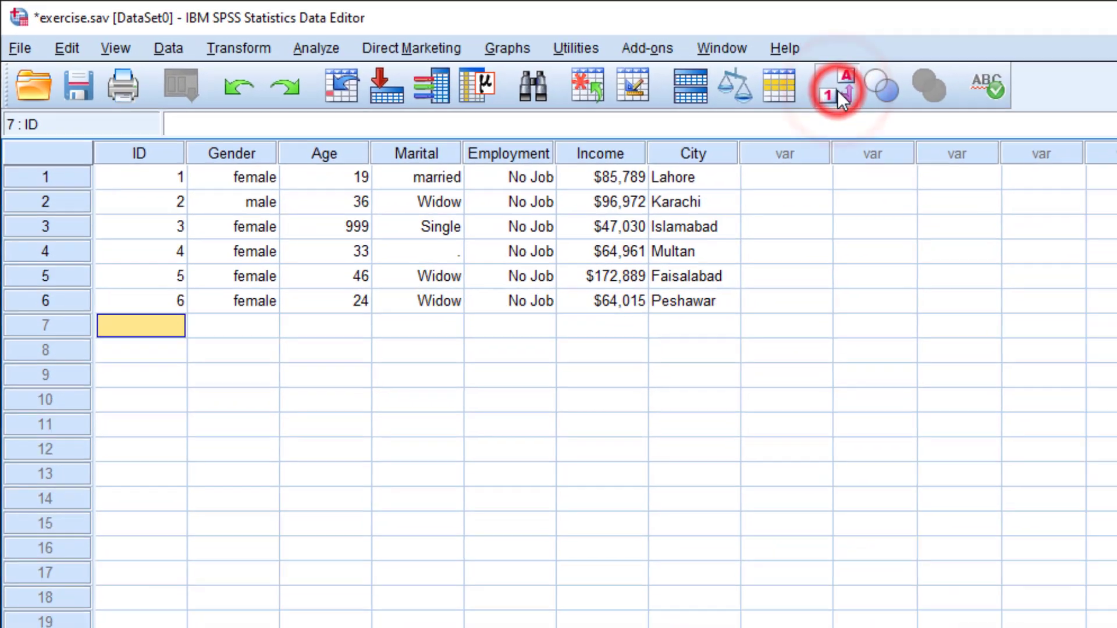